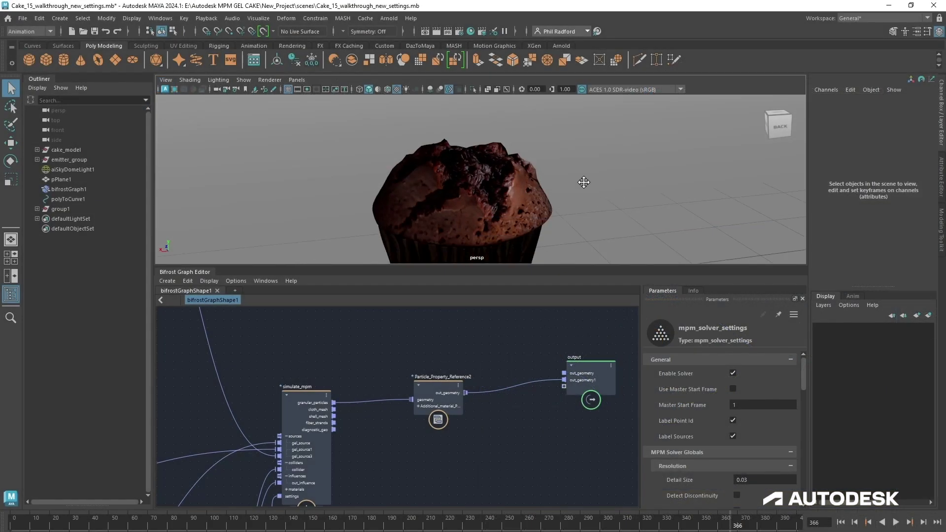
Step: Shift simulate_mpm aside and add a Separate_Particle_Sources compound to the graph, placing it above the link to Particle_Property_Reference2
alt+drag(584, 182, 513, 182)
drag(300, 394, 260, 350)
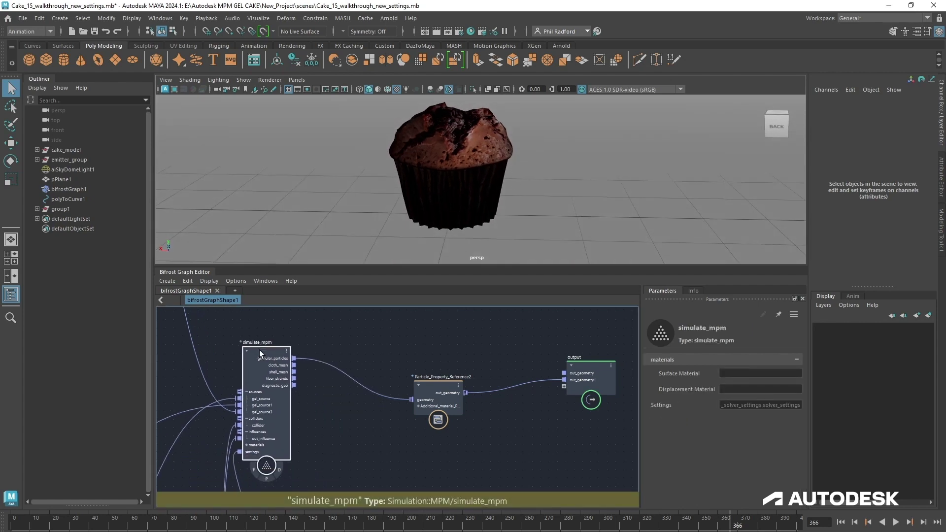
click(377, 445)
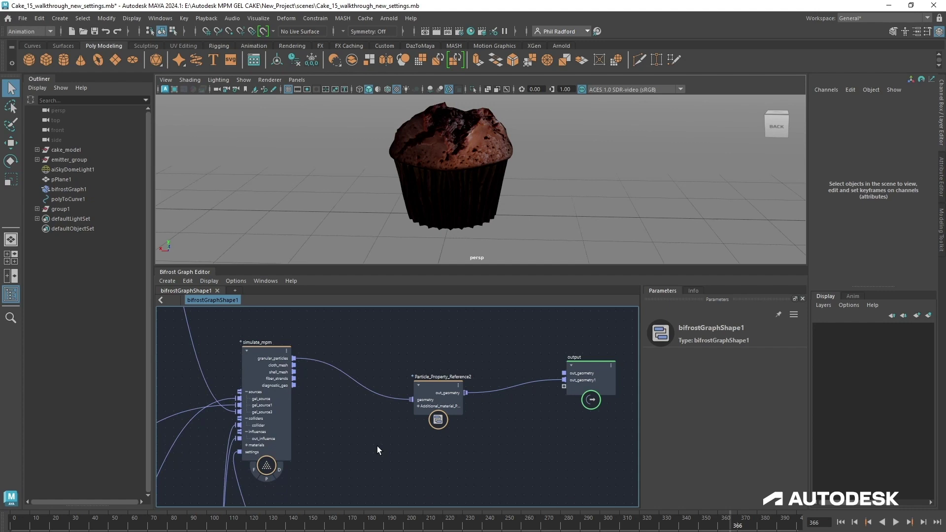
key(Tab)
text(sepa)
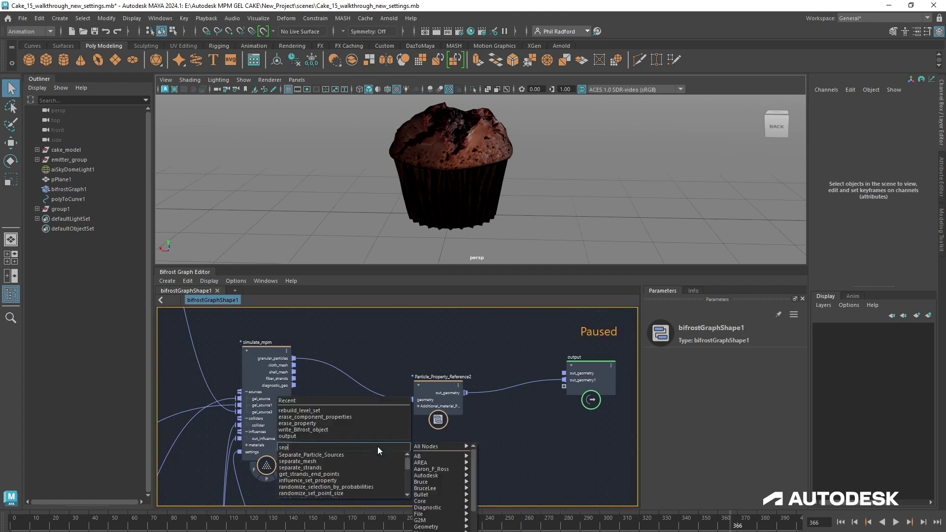
click(351, 455)
drag(363, 471, 362, 307)
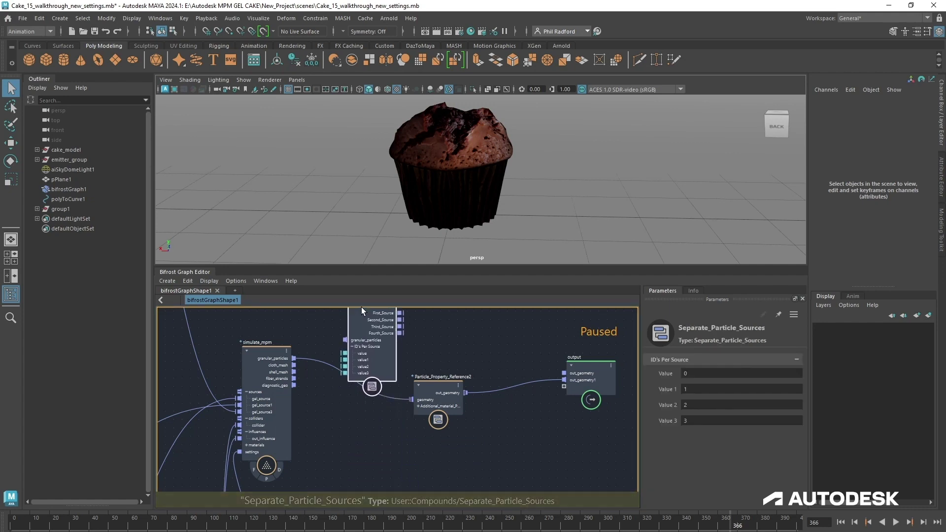
Step: Move simulate_mpm farther from Particle_Property_Reference2 and position Separate_Particle_Sources above the gap between them
middle_drag(341, 429, 372, 461)
scroll(371, 452, up, 2)
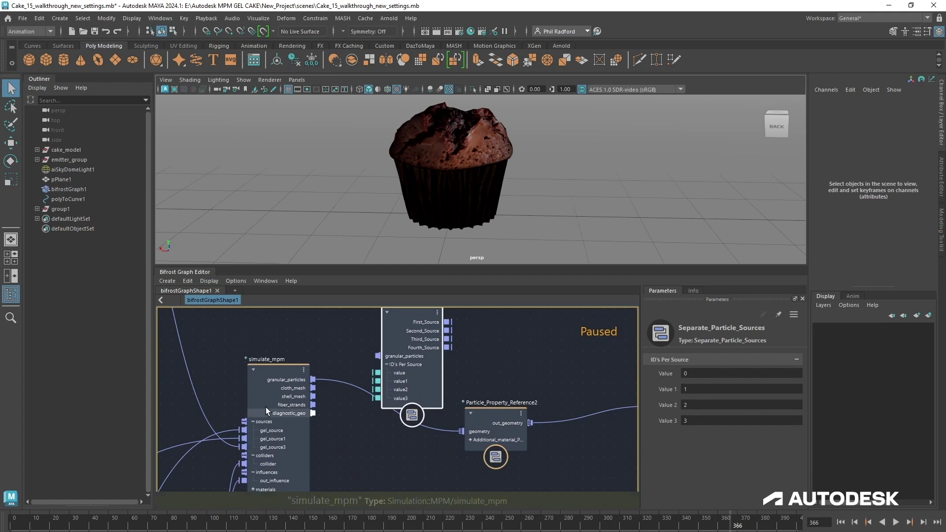
drag(272, 380, 180, 436)
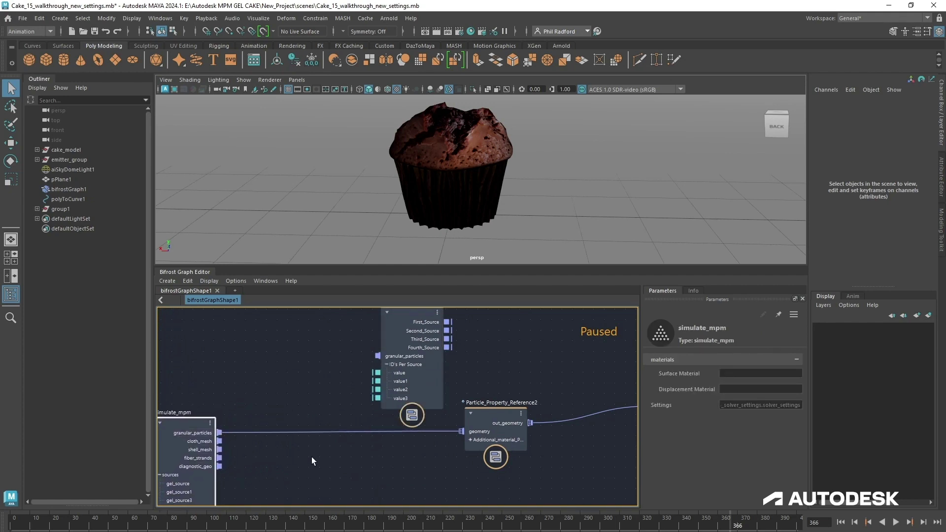
middle_drag(311, 457, 349, 477)
drag(443, 371, 401, 367)
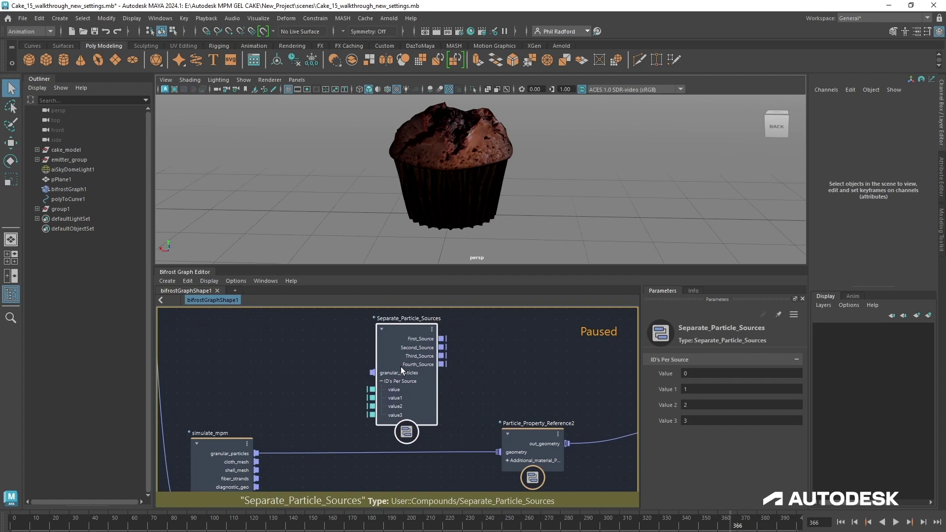
Step: Collapse the ID's Per Source ports on Separate_Particle_Sources and position the node just above the granular_particles connection
middle_drag(497, 417, 529, 394)
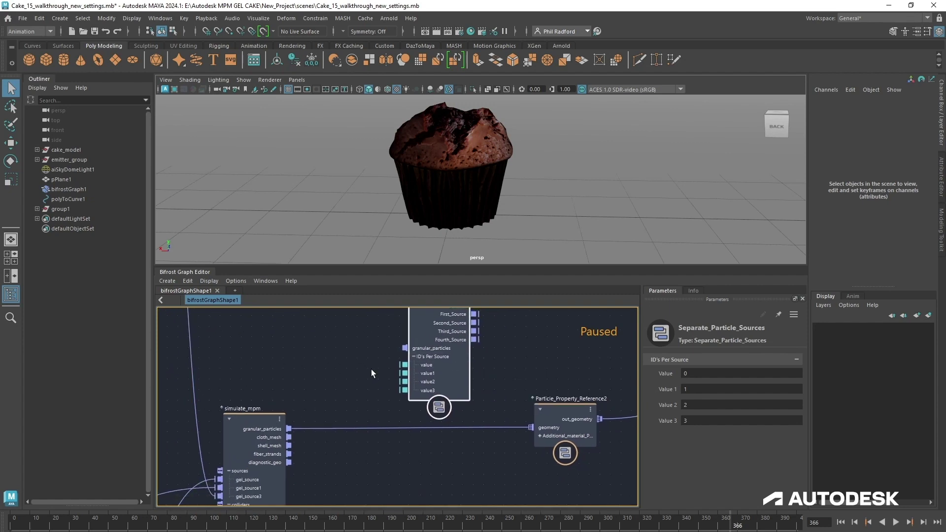
drag(427, 360, 422, 373)
click(408, 371)
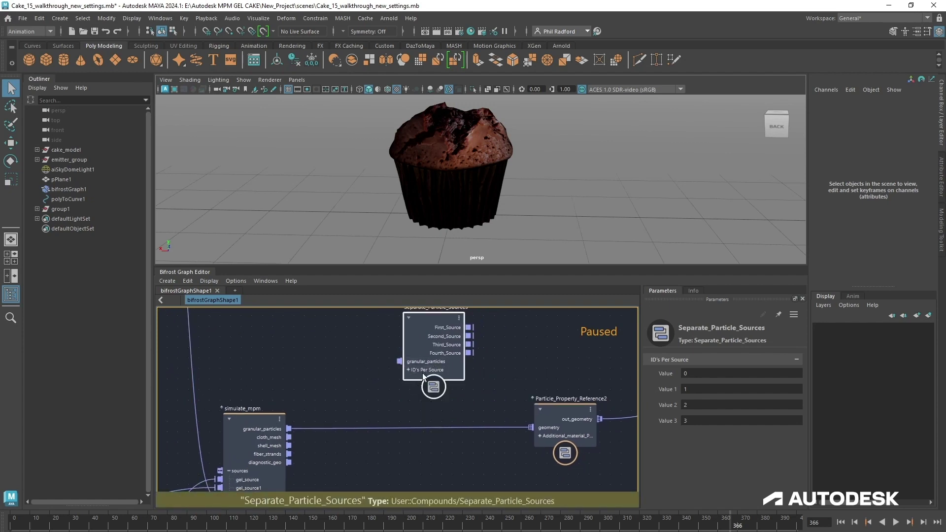
drag(429, 331, 398, 359)
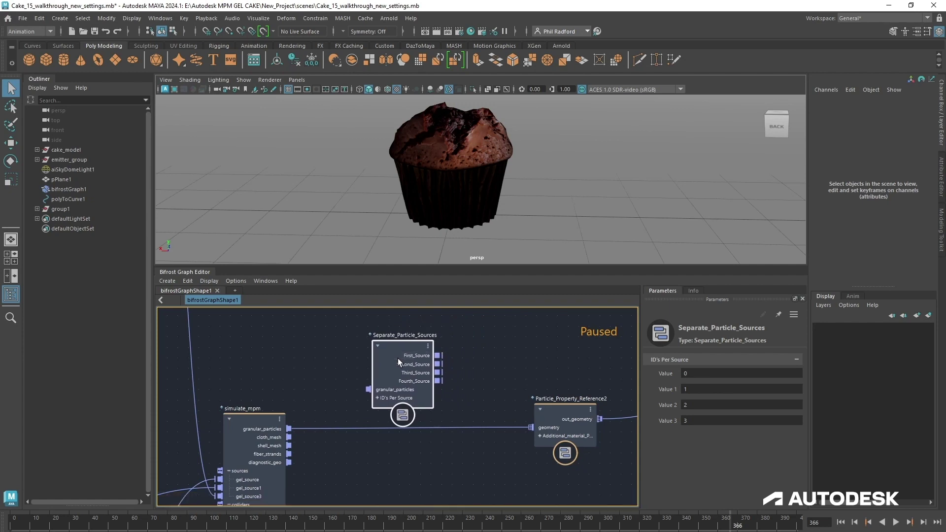
mouse_move(396, 345)
mouse_down()
mouse_move(410, 348)
mouse_move(403, 345)
mouse_up()
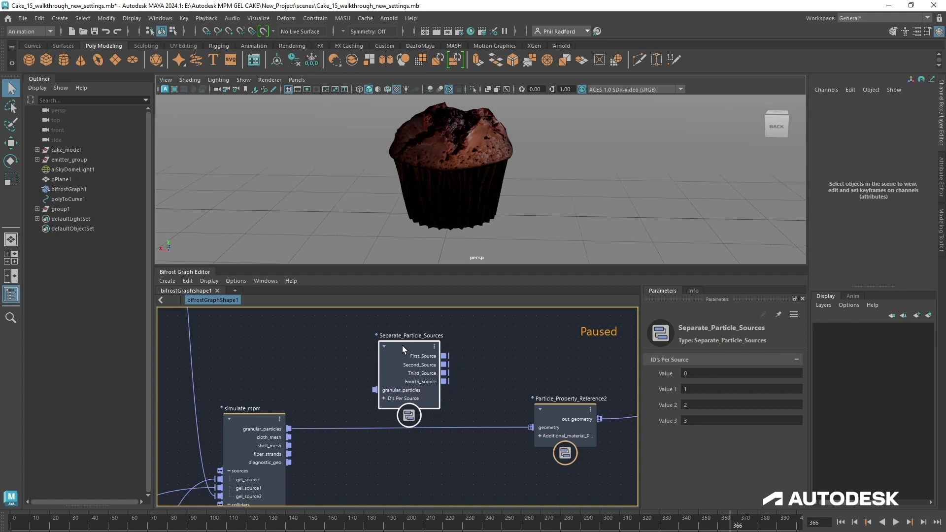
alt+middle_drag(409, 467, 428, 465)
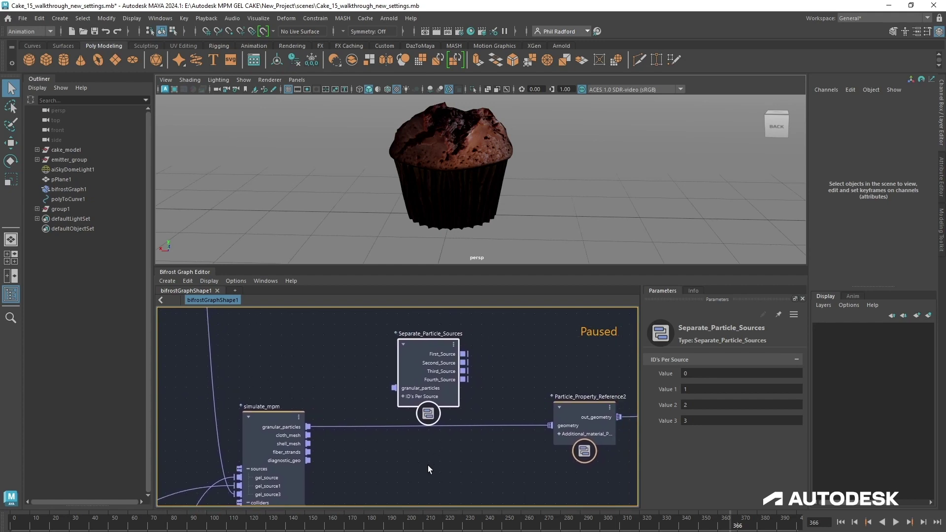
drag(421, 347, 412, 344)
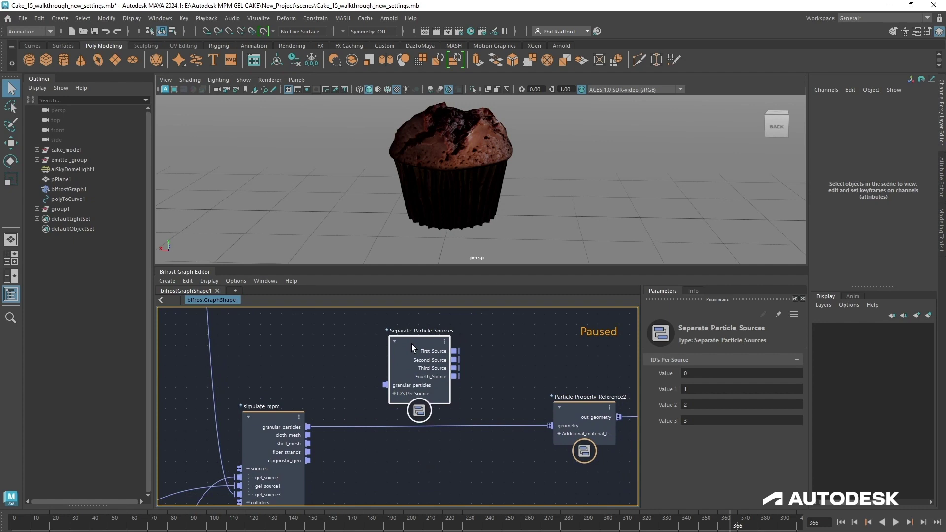
Step: Select the mpm_solver_settings node to show its parameters and reposition it below simulate_mpm
middle_drag(377, 482, 365, 327)
scroll(457, 401, down, 2)
drag(442, 463, 428, 412)
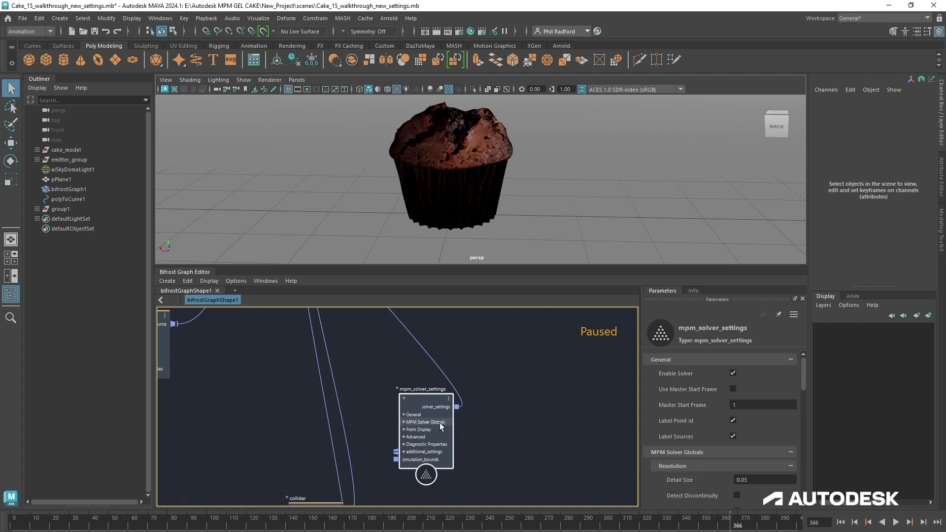
drag(440, 423, 245, 414)
Step: Nudge the source_mpm_gel and source_mpm_gel2 nodes slightly away from simulate_mpm
middle_drag(409, 378, 505, 490)
scroll(320, 405, down, 2)
middle_drag(345, 366, 436, 514)
scroll(355, 422, down, 2)
middle_drag(357, 473, 385, 410)
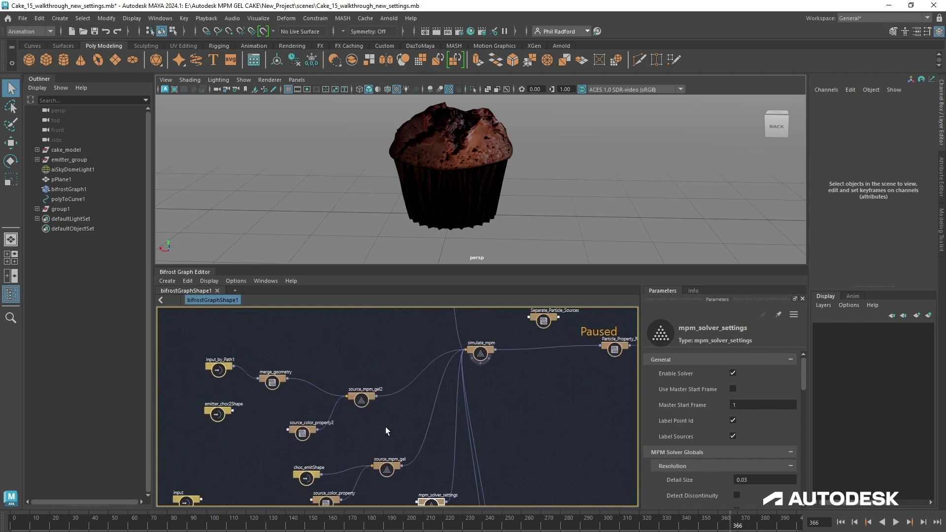
drag(386, 467, 373, 469)
drag(356, 400, 350, 395)
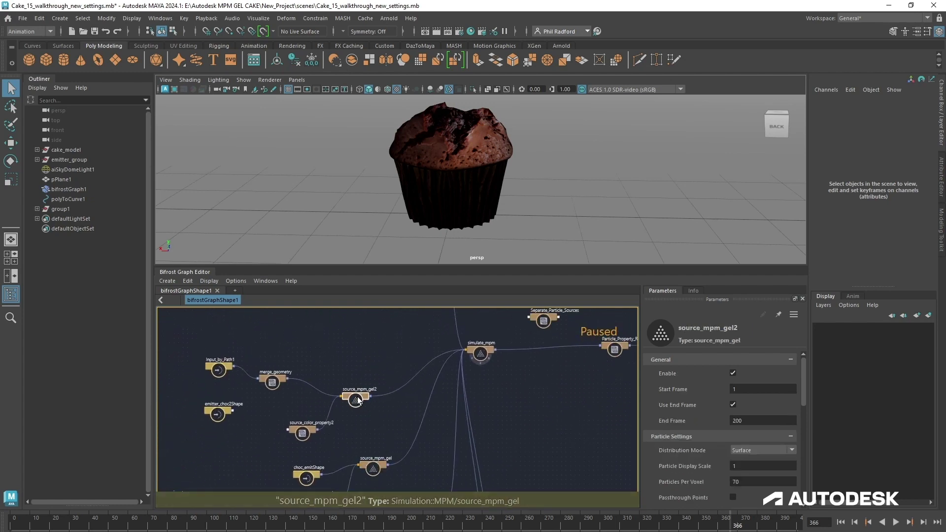
Step: Group the emitter_chocShape and source_color_property1 nodes closely beside source_mpm_gel1
middle_drag(374, 360, 375, 486)
drag(425, 333, 416, 339)
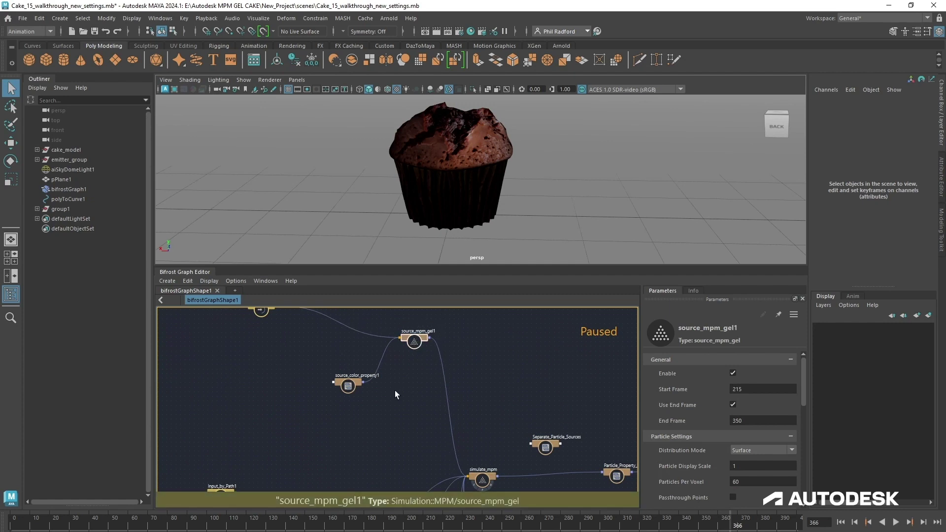
middle_drag(381, 406, 371, 451)
drag(252, 352, 329, 384)
drag(340, 430, 346, 418)
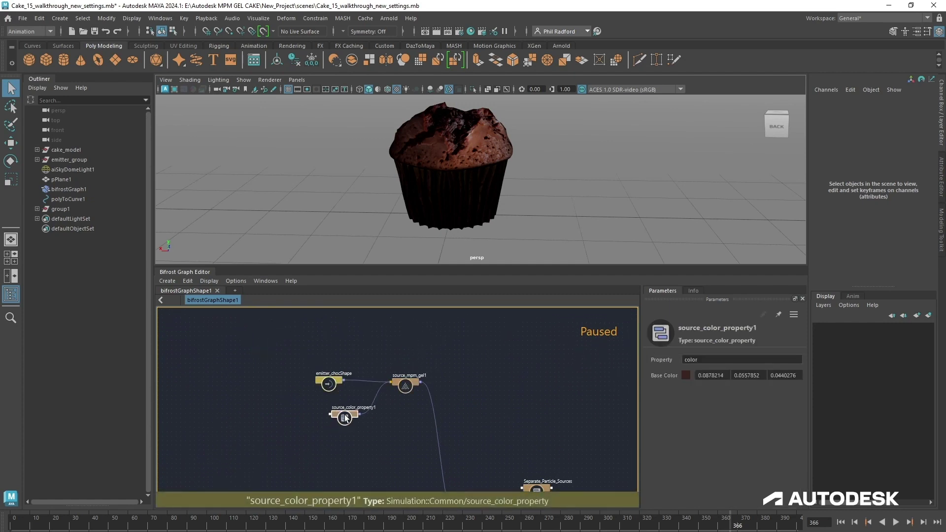
Step: Move the source_mpm_gel1 node group down beside the other sources, and adjust the positions of merge_geometry and Input_by_Path1
middle_drag(356, 454, 361, 405)
drag(410, 384, 411, 385)
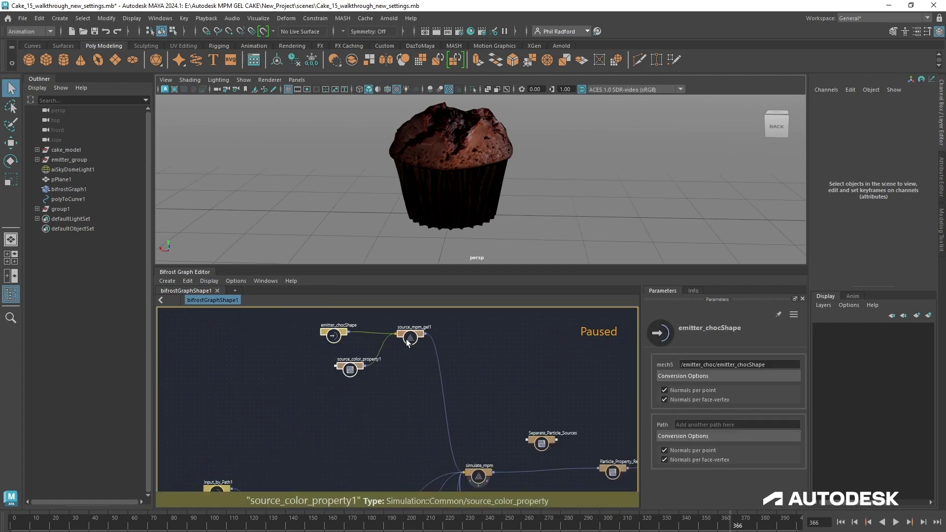
drag(410, 340, 366, 453)
middle_drag(364, 478, 384, 355)
scroll(339, 385, up, 2)
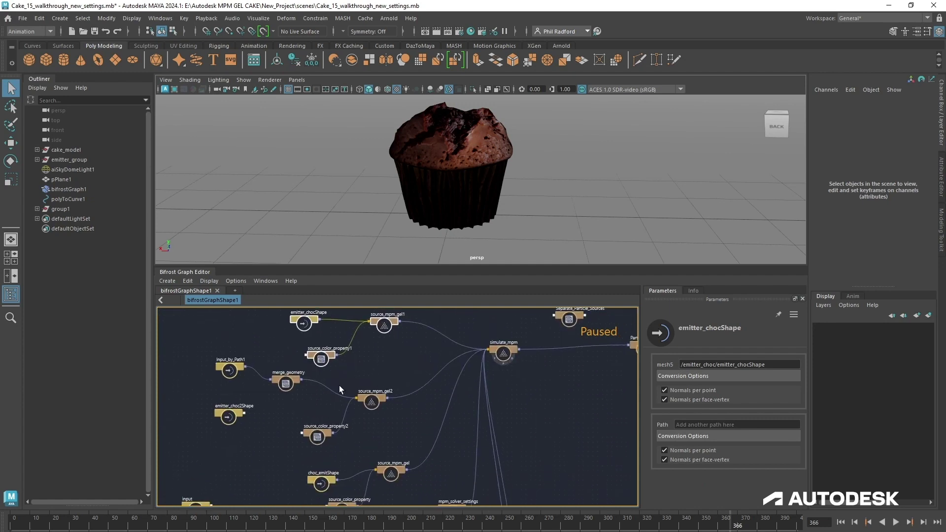
drag(277, 386, 290, 393)
drag(215, 372, 232, 391)
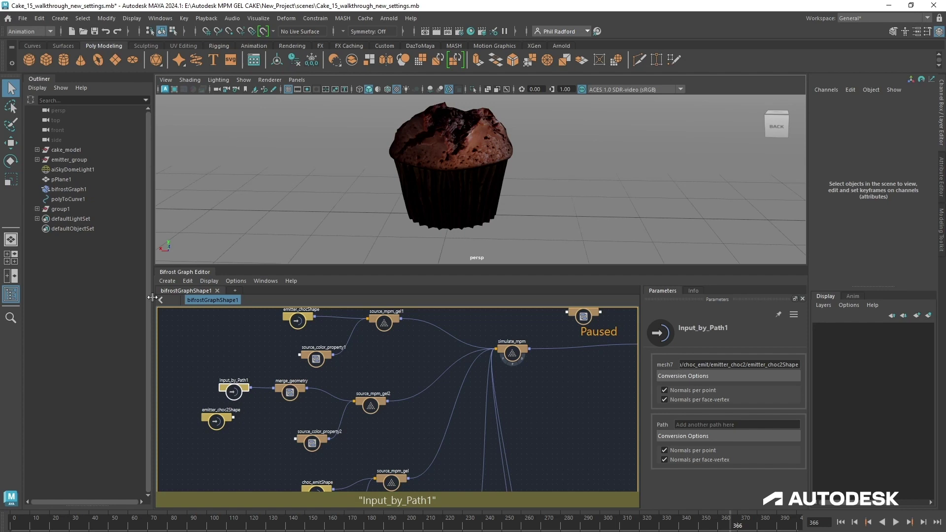
Step: Return to Separate_Particle_Sources and open the compound's internal graph
scroll(407, 380, up, 2)
middle_drag(397, 358, 197, 436)
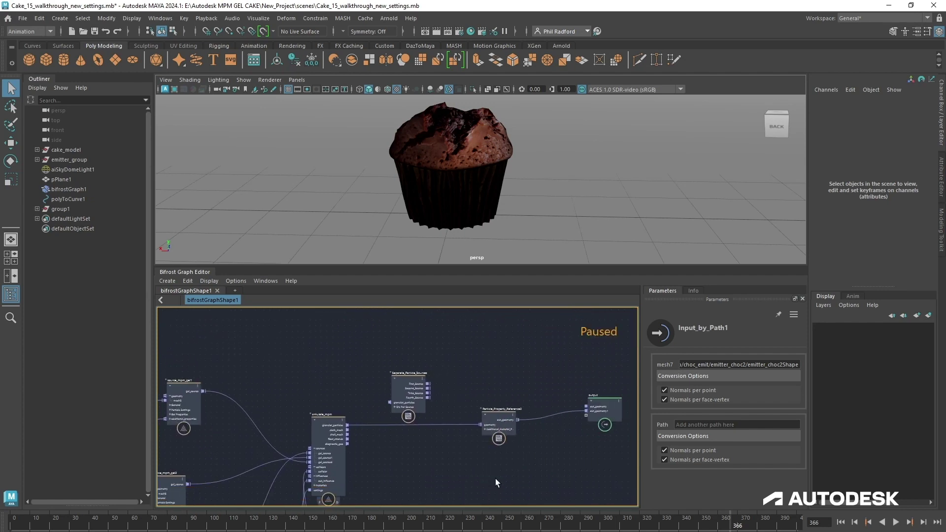
scroll(492, 474, up, 3)
middle_drag(435, 438, 481, 456)
drag(409, 366, 414, 363)
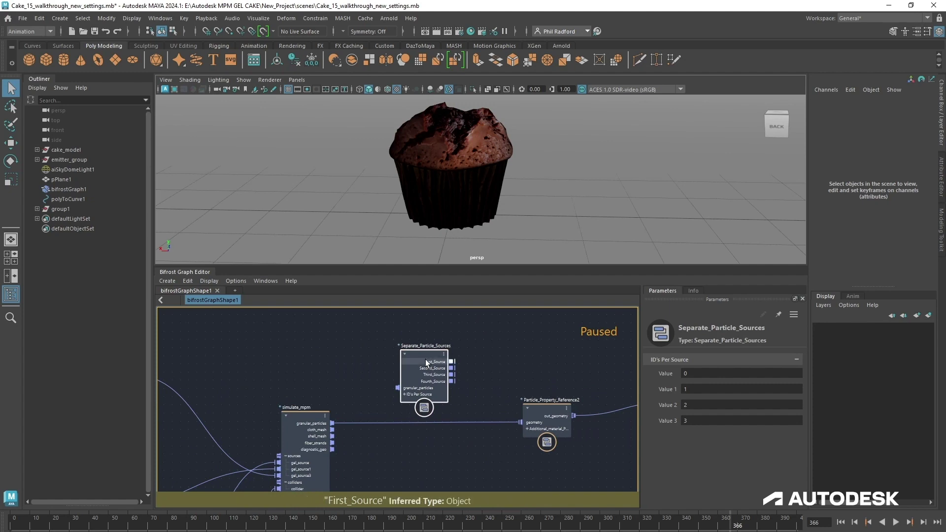
double_click(416, 351)
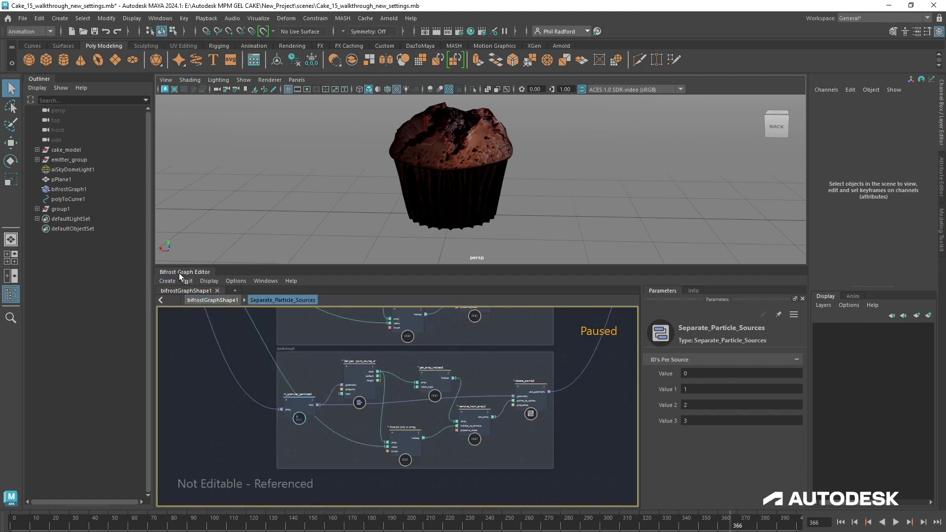
Step: Undock and maximize the Bifrost Graph Editor to examine the backdrop networks inside Separate_Particle_Sources
drag(179, 273, 181, 82)
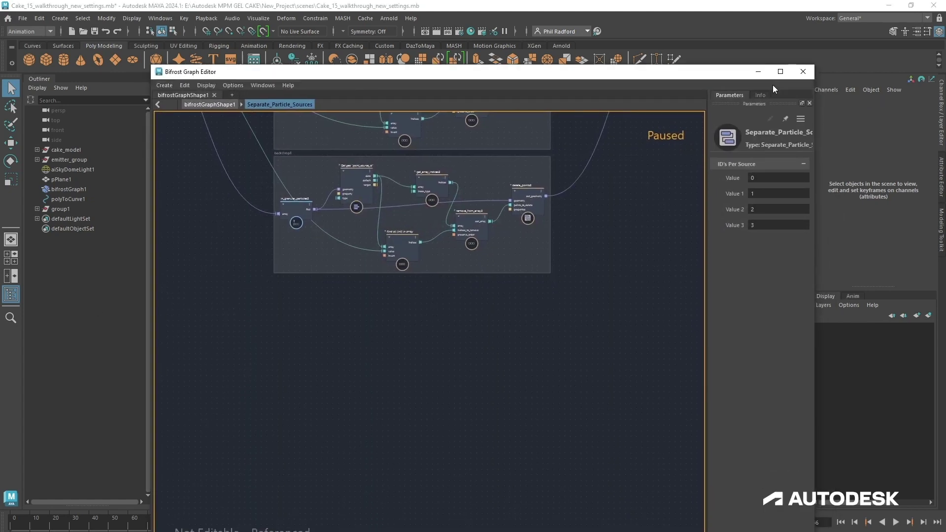
click(776, 72)
middle_drag(292, 302, 306, 370)
middle_drag(345, 118, 446, 370)
middle_drag(537, 232, 565, 492)
scroll(591, 320, up, 5)
middle_drag(602, 251, 873, 174)
scroll(788, 167, down, 3)
scroll(788, 167, down, 1)
middle_drag(371, 328, 260, 382)
scroll(307, 345, up, 3)
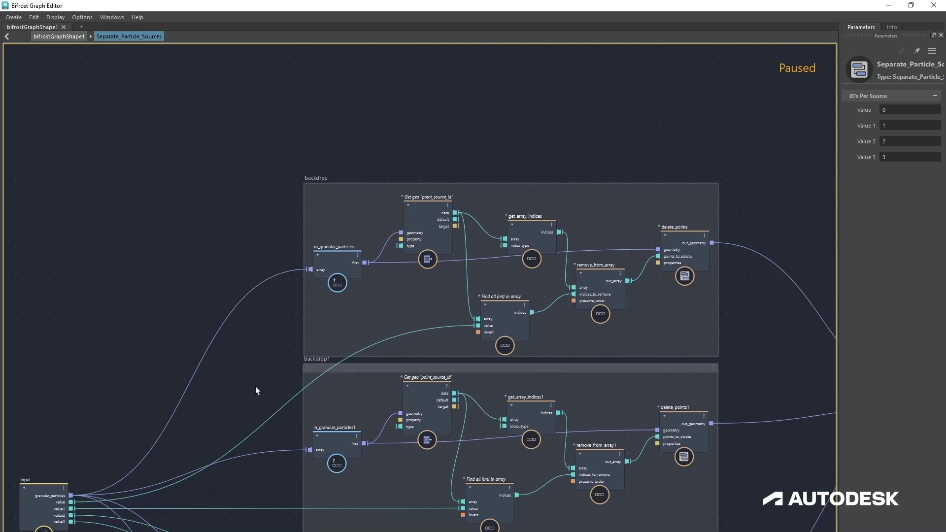
Step: Reopen Separate_Particle_Sources from the parent graph and inspect in_granular_particles and Get geo "point_source_id" in the first backdrop
click(62, 38)
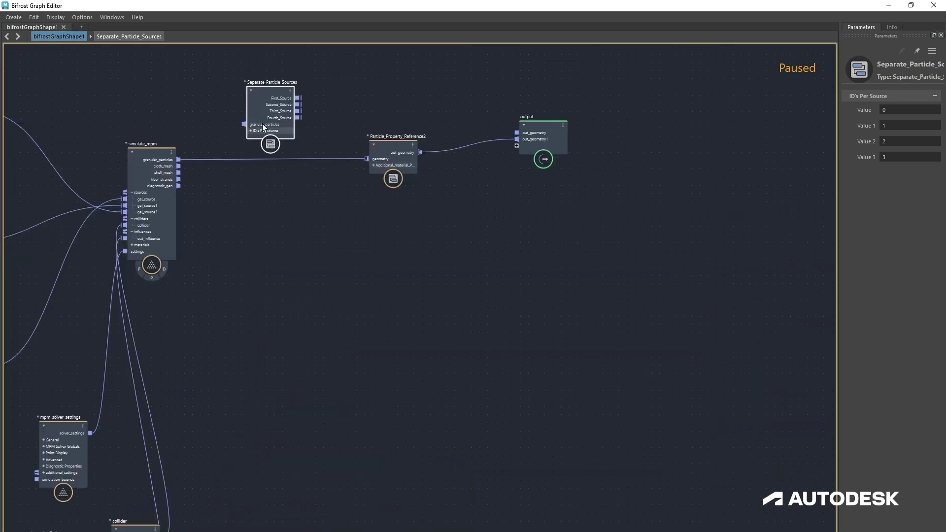
double_click(264, 86)
middle_drag(171, 198, 180, 531)
middle_drag(165, 291, 187, 304)
click(282, 345)
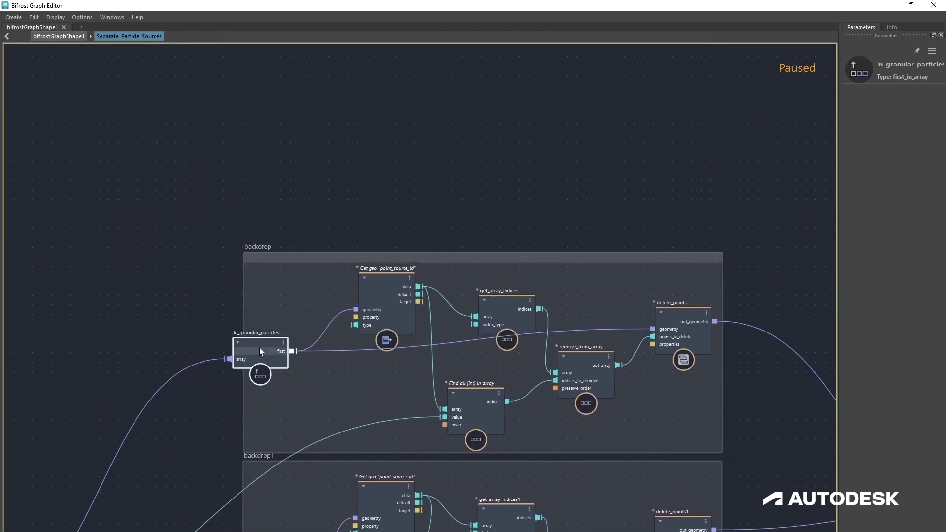
middle_drag(195, 375, 159, 366)
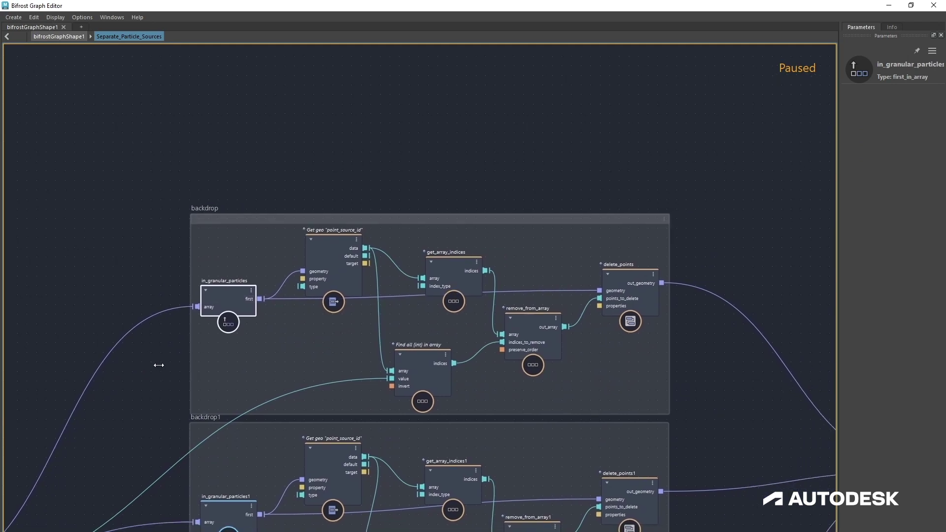
drag(230, 294, 224, 301)
drag(349, 238, 334, 254)
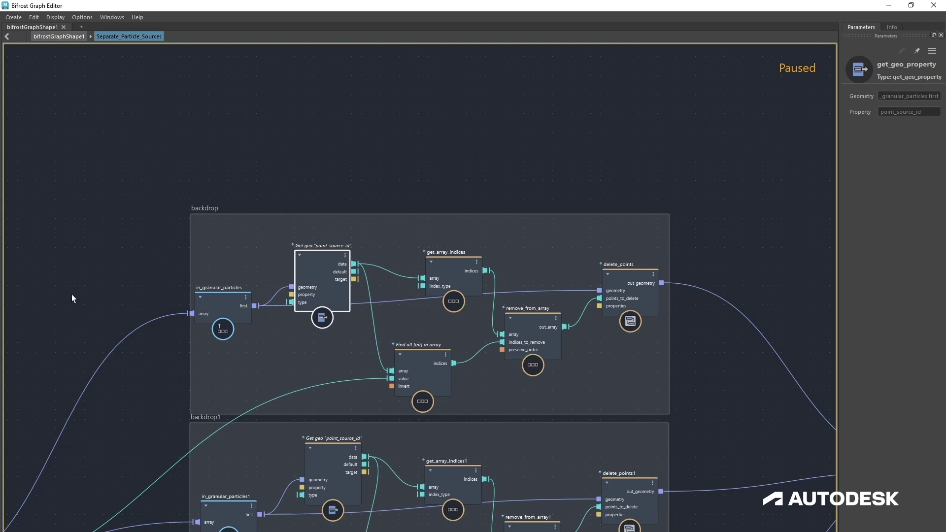
Step: Go back to the parent graph and check the Label Sources option of mpm_solver_settings
key(u)
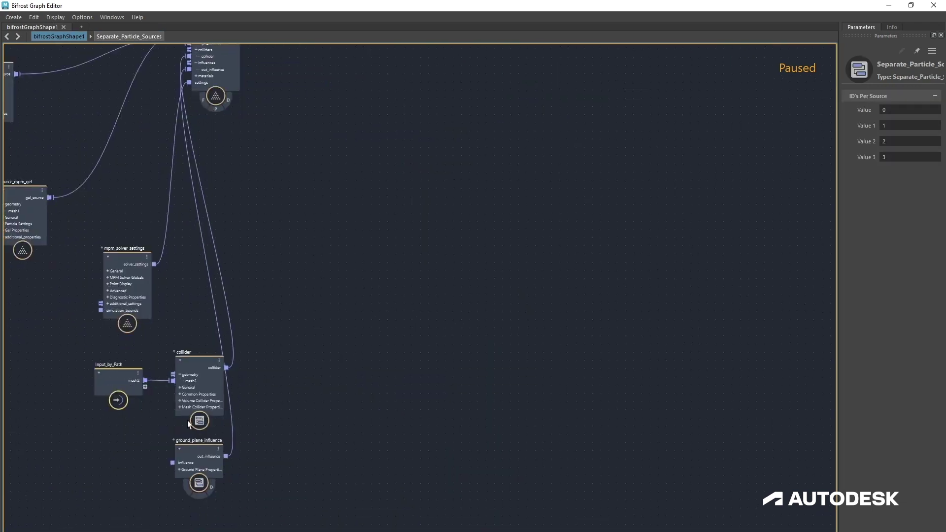
click(146, 312)
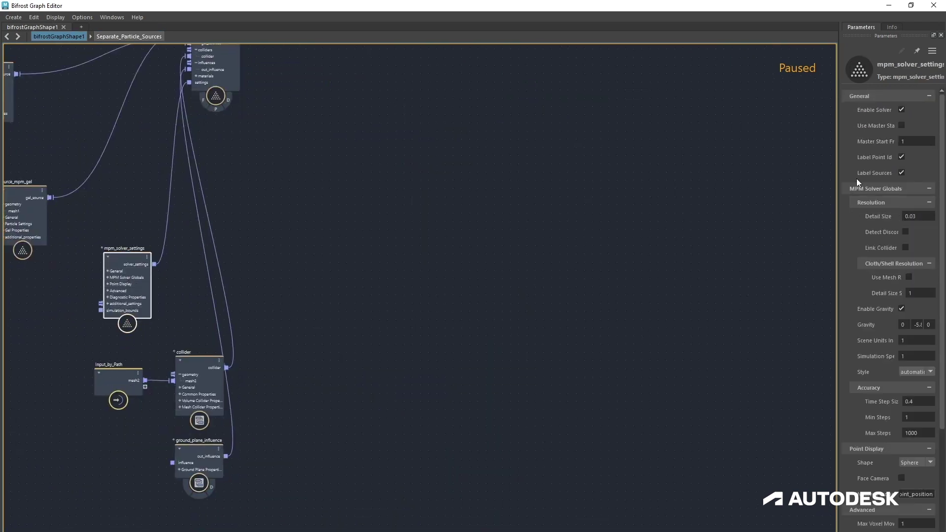
alt+middle_drag(420, 193, 370, 531)
Step: Open Separate_Particle_Sources again and inspect the Get geo "point_source_id" node's Property parameter in the first backdrop
double_click(275, 323)
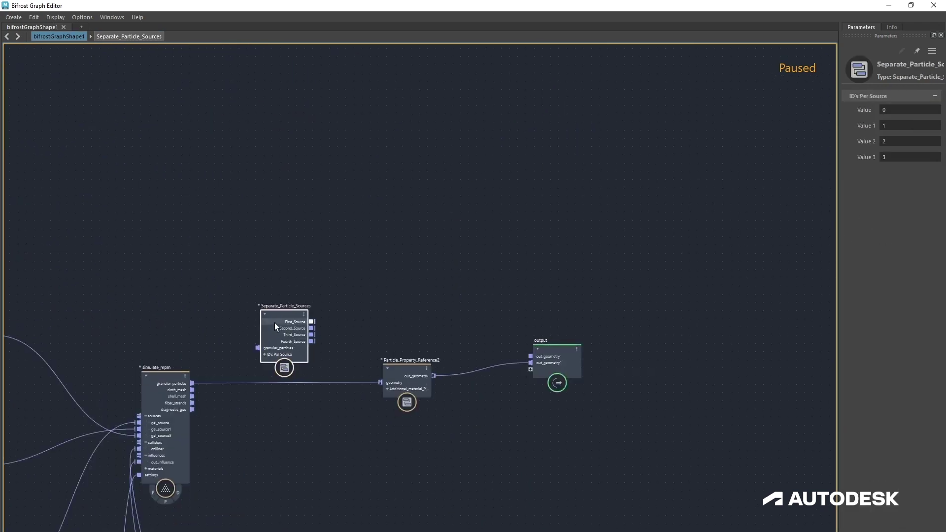
alt+middle_drag(222, 276, 163, 423)
scroll(163, 423, up, 1)
alt+middle_drag(102, 328, 90, 438)
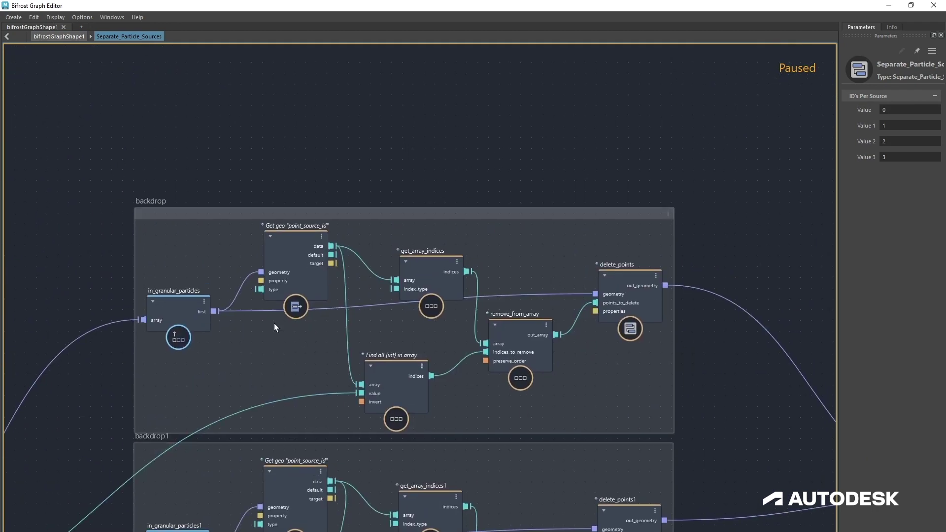
drag(283, 255, 275, 251)
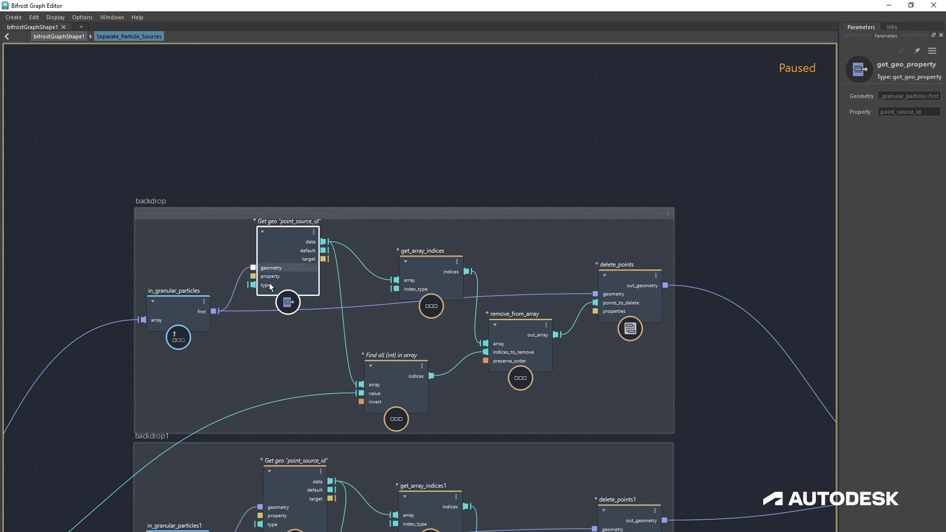
Step: Spread out the first backdrop's network by repositioning in_granular_particles, Get geo "point_source_id", get_array_indices and Find all (int) in array
drag(169, 307, 140, 313)
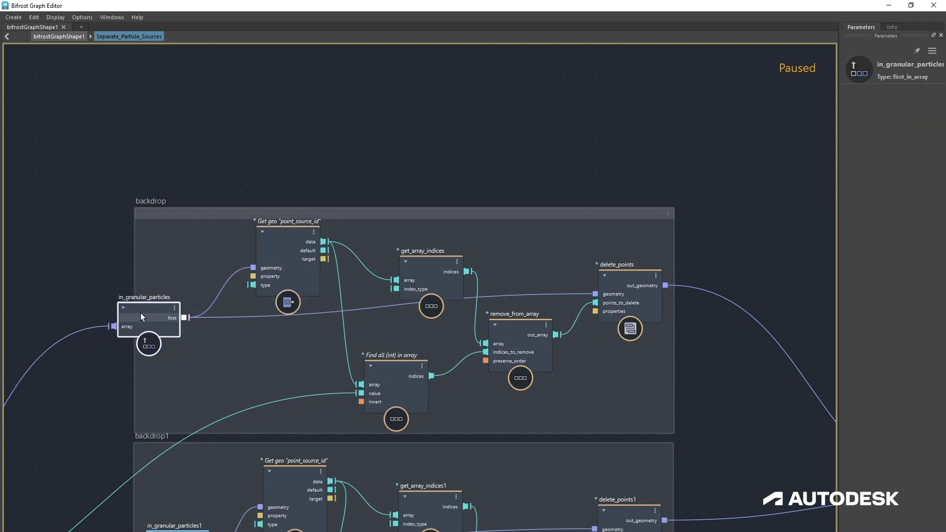
drag(286, 239, 267, 237)
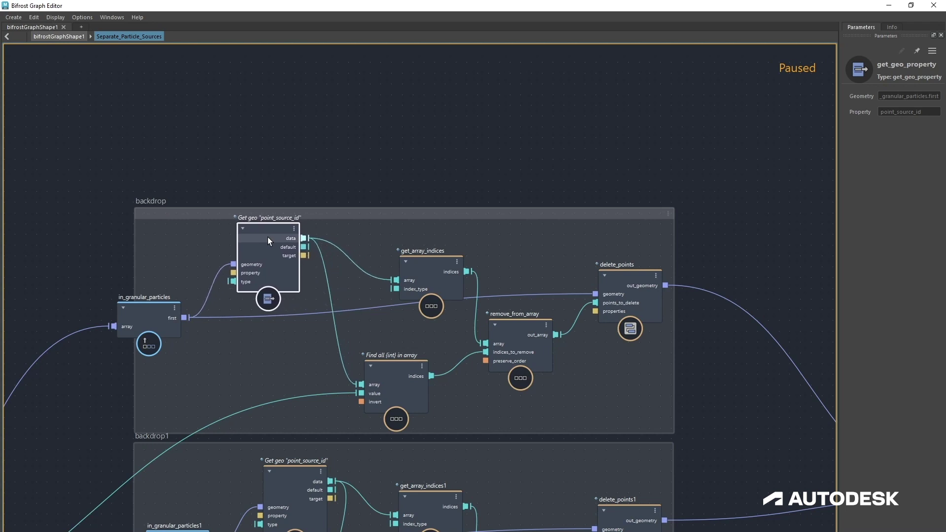
drag(444, 276, 415, 258)
mouse_move(391, 380)
mouse_down()
mouse_move(380, 380)
mouse_move(388, 383)
mouse_up()
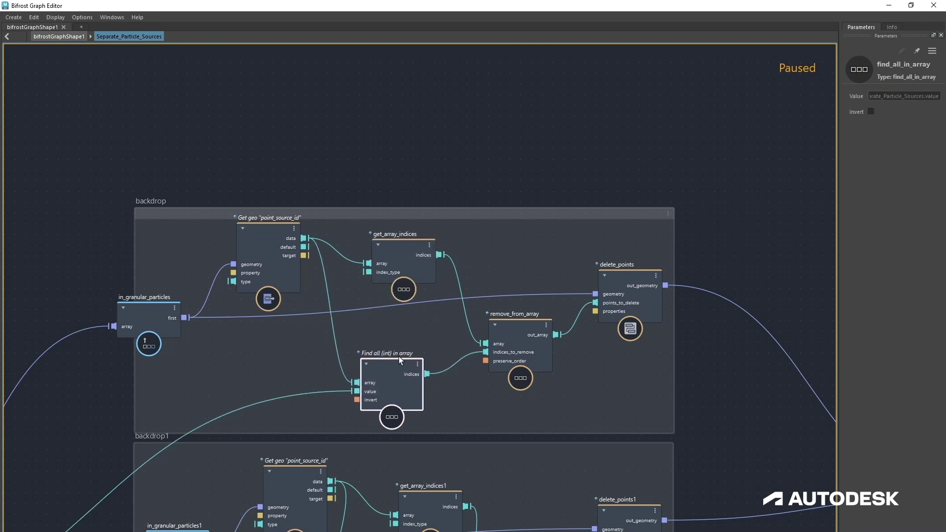
mouse_move(516, 327)
mouse_down()
mouse_move(524, 332)
mouse_move(516, 327)
mouse_up()
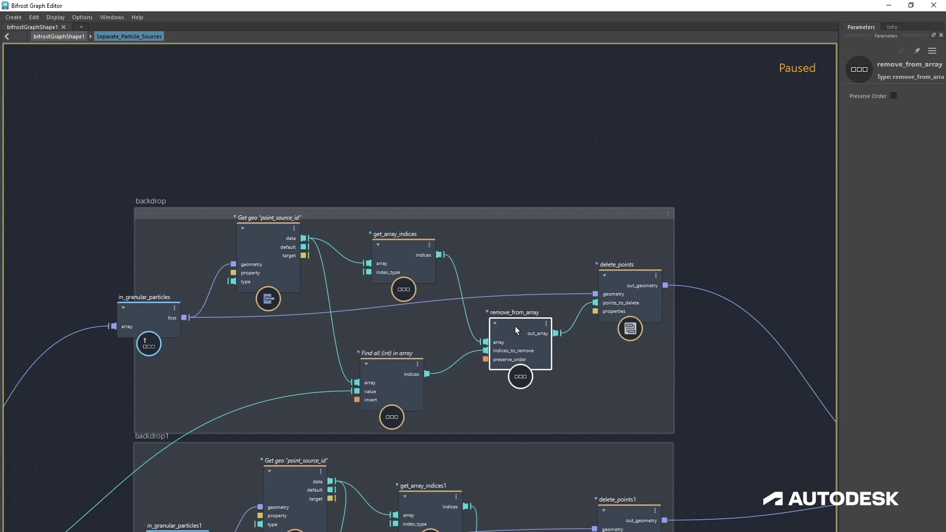
Step: Reposition Find all (int) in array, remove_from_array, Get geo "point_source_id" and delete_points in the first backdrop to follow the ID filtering
drag(397, 377, 372, 371)
drag(513, 332, 507, 301)
alt+middle_drag(741, 412, 692, 400)
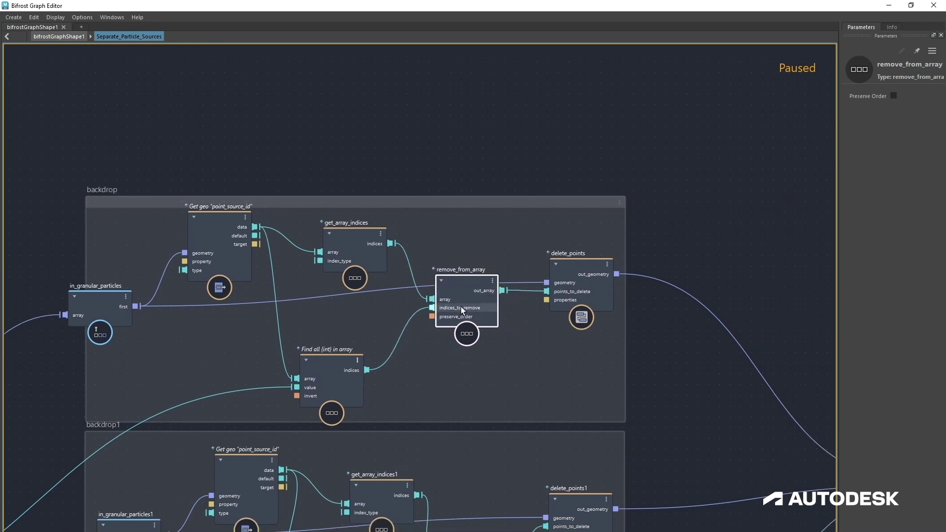
drag(461, 303, 482, 301)
drag(221, 215, 226, 230)
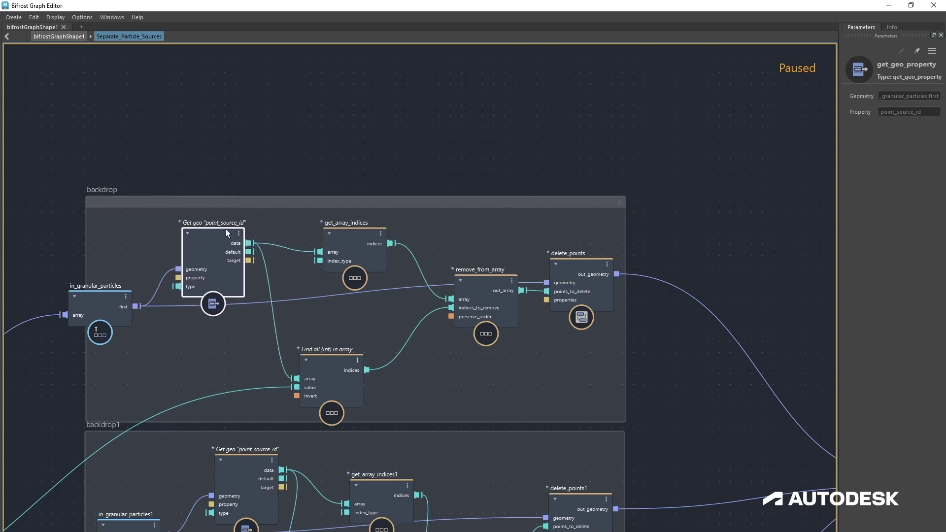
click(527, 297)
click(502, 294)
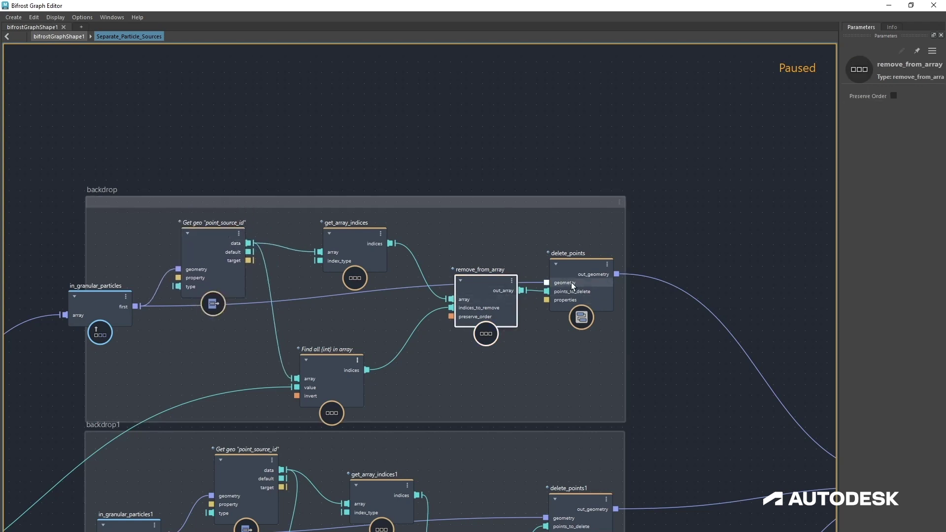
drag(571, 282, 588, 266)
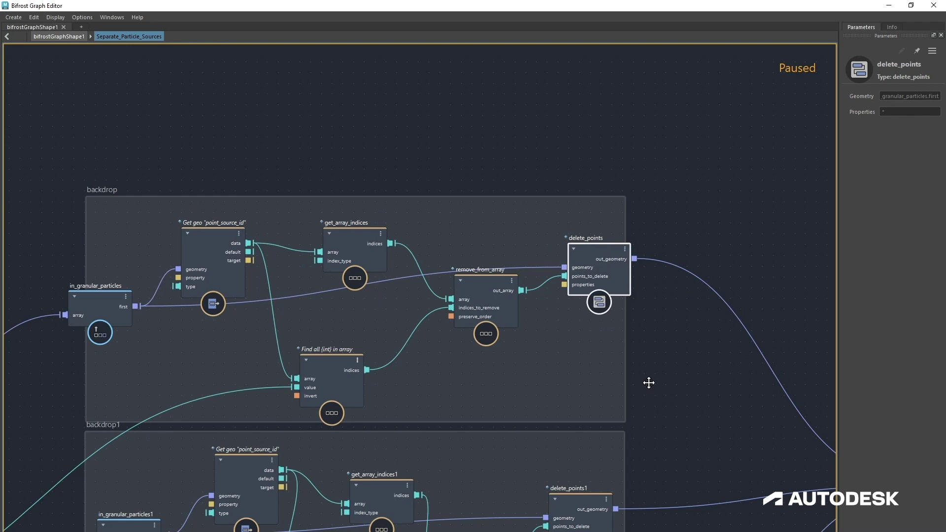
alt+middle_drag(649, 382, 687, 400)
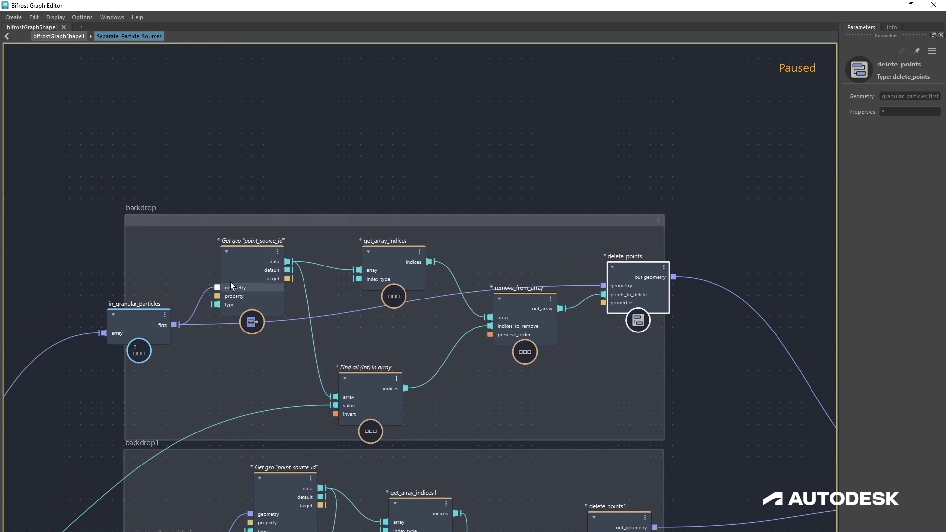
Step: Trace the first backdrop's chain from Get geo "point_source_id" through get_array_indices and remove_from_array to delete_points, nudging each node slightly
drag(244, 260, 236, 259)
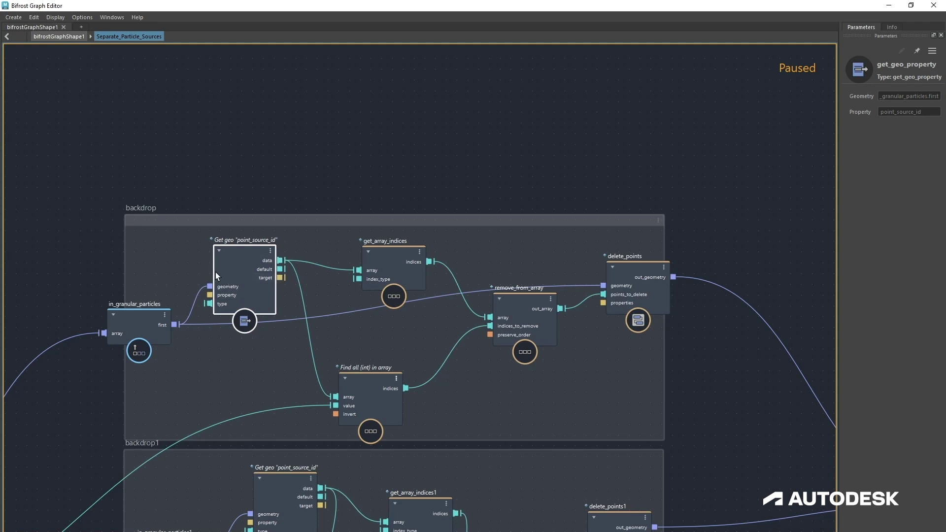
drag(379, 269, 368, 263)
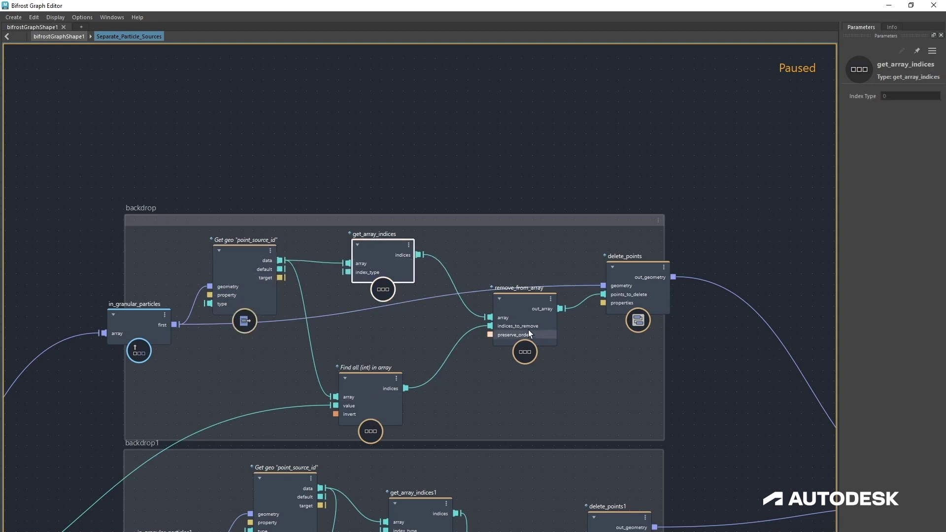
drag(528, 334, 520, 334)
click(626, 282)
drag(626, 282, 622, 275)
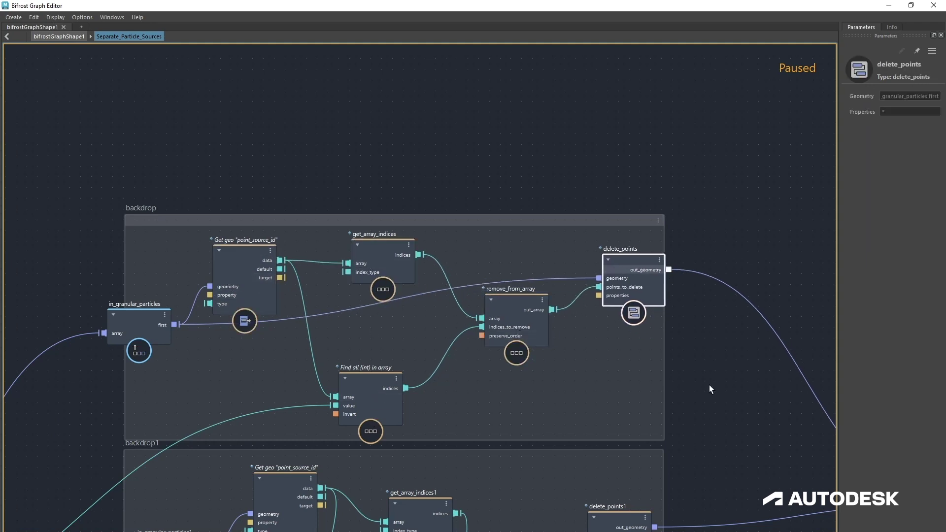
Step: Examine the matching networks in backdrop1, backdrop2 and backdrop3 and their connections to the output node
alt+middle_drag(710, 389, 720, 266)
alt+middle_drag(703, 476, 692, 403)
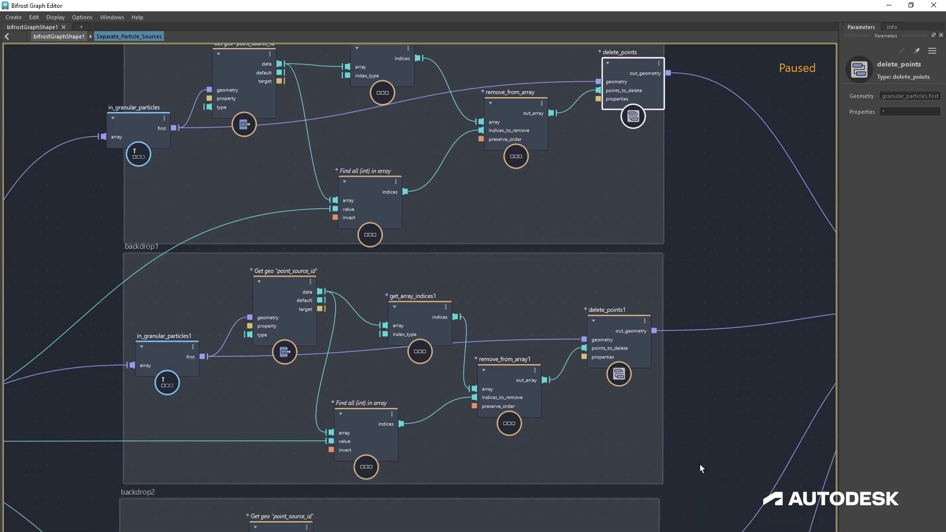
scroll(700, 464, down, 10)
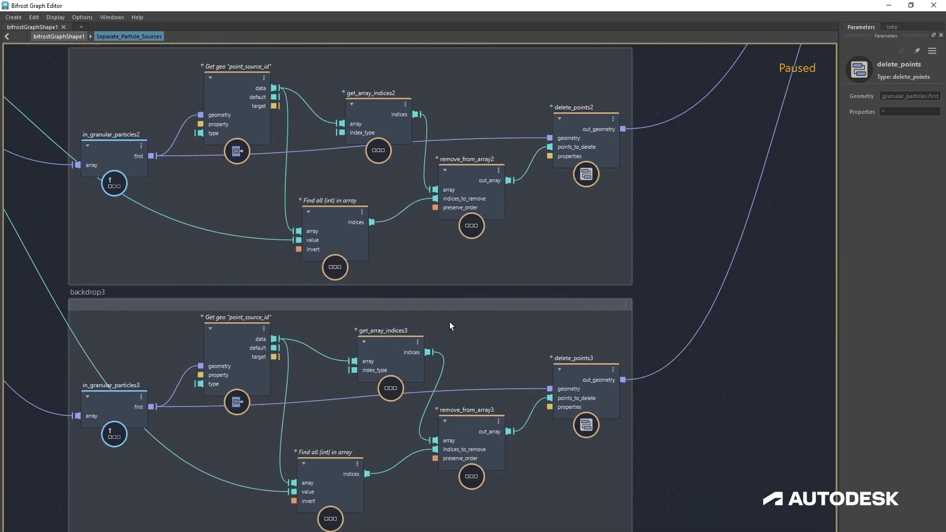
scroll(449, 321, down, 3)
alt+middle_drag(759, 214, 601, 517)
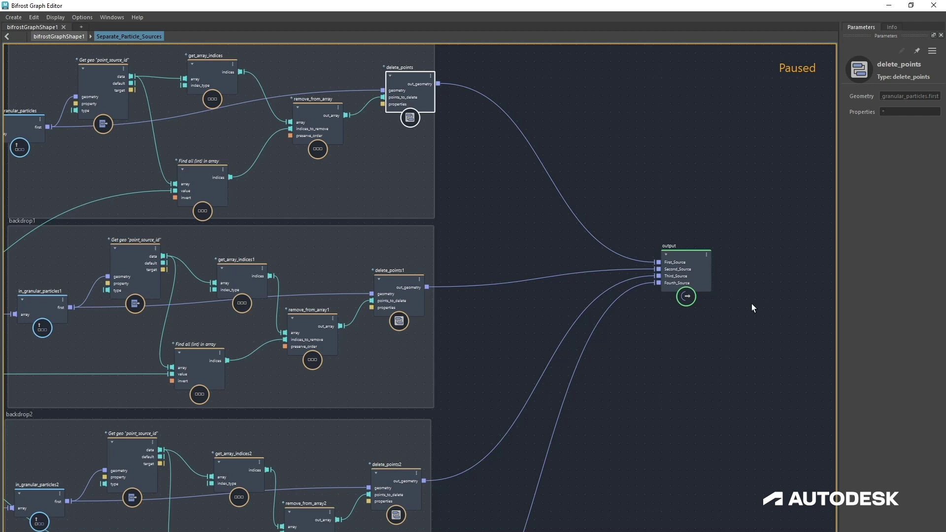
Step: Return to the parent graph and inspect the source outputs and ID's Per Source values of Separate_Particle_Sources
click(72, 38)
scroll(333, 429, up, 2)
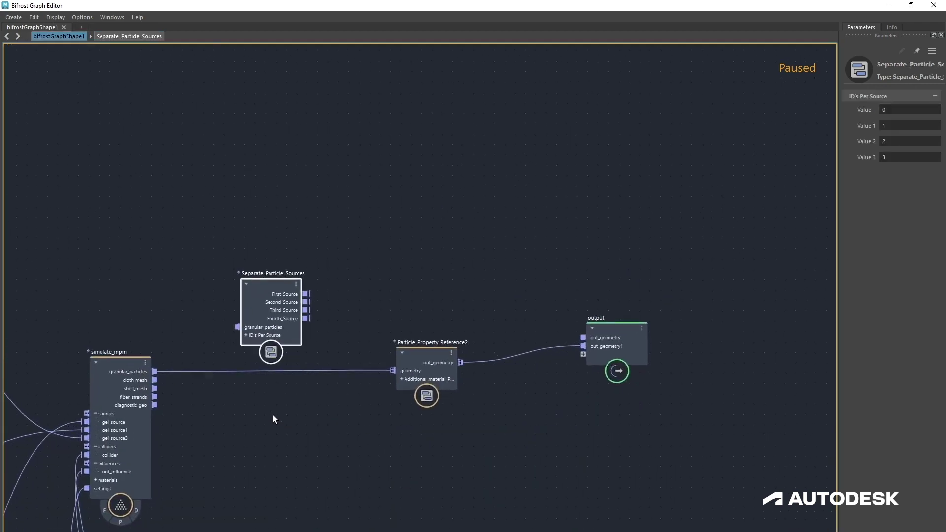
drag(262, 292, 257, 271)
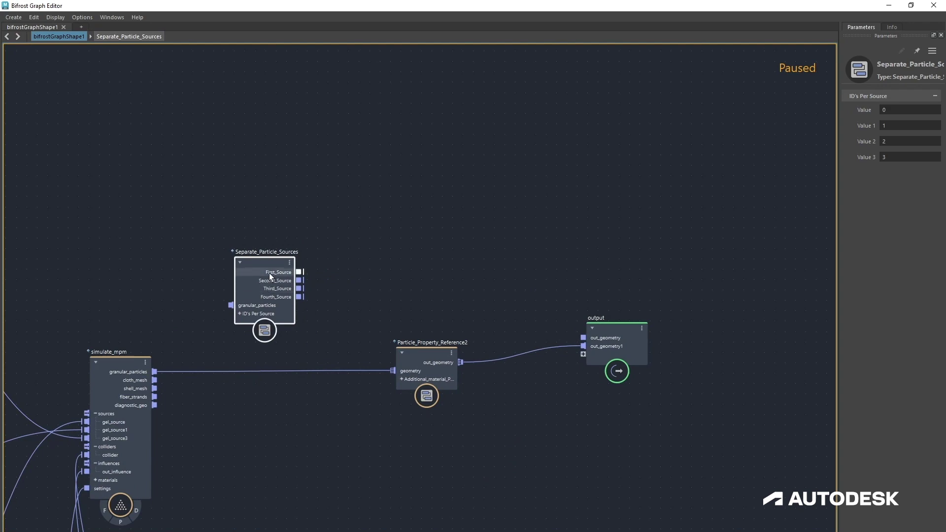
drag(270, 277, 280, 280)
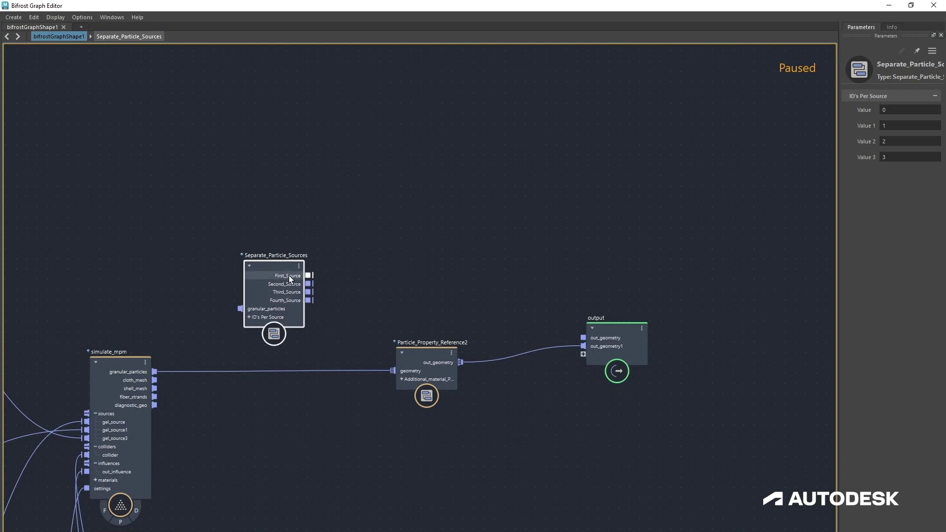
Step: Review the source_mpm_gel nodes feeding simulate_mpm, repositioning source_mpm_gel2 and source_mpm_gel to show the source order
middle_drag(372, 426, 498, 444)
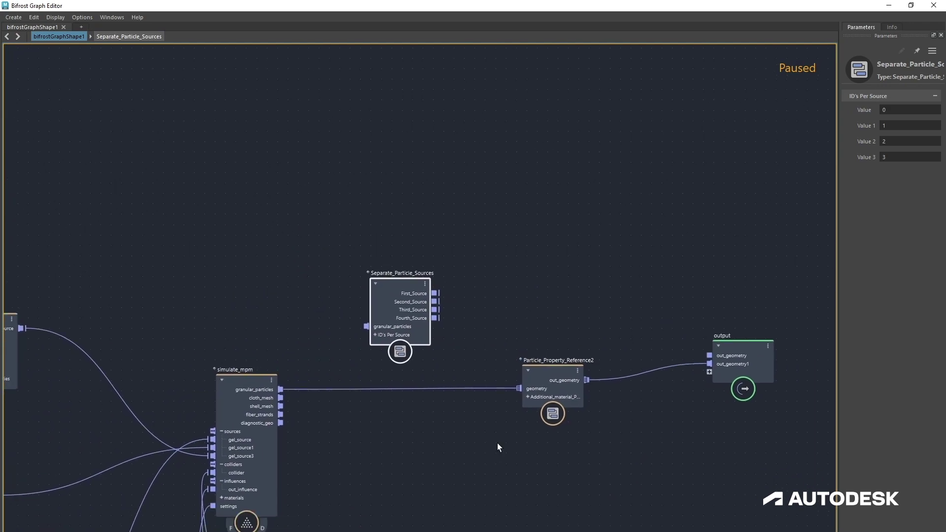
middle_drag(145, 326, 409, 241)
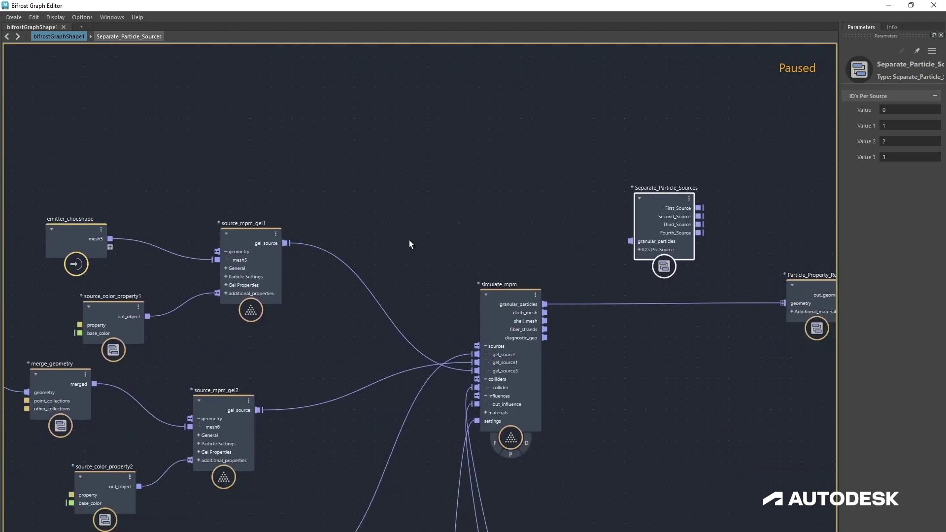
drag(207, 407, 235, 383)
middle_drag(634, 492, 632, 341)
scroll(632, 341, up, 1)
drag(228, 437, 202, 391)
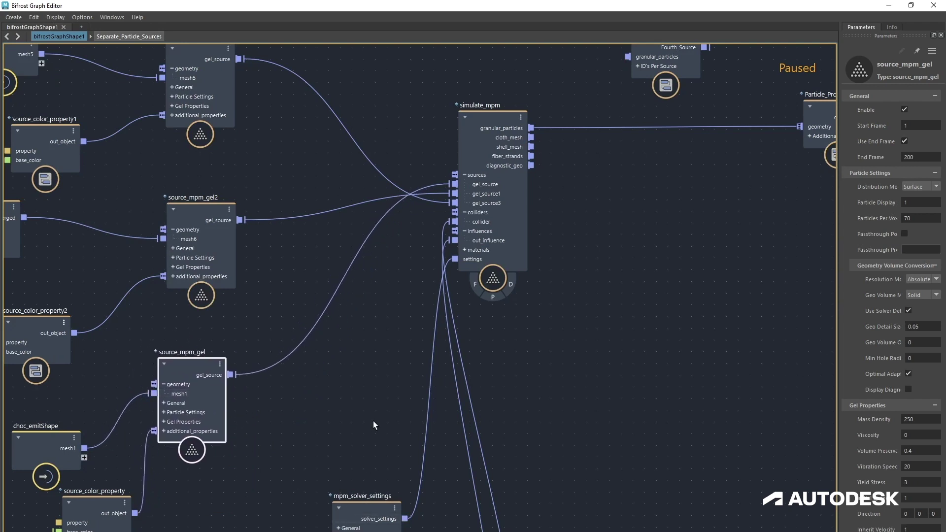
middle_drag(634, 313, 453, 479)
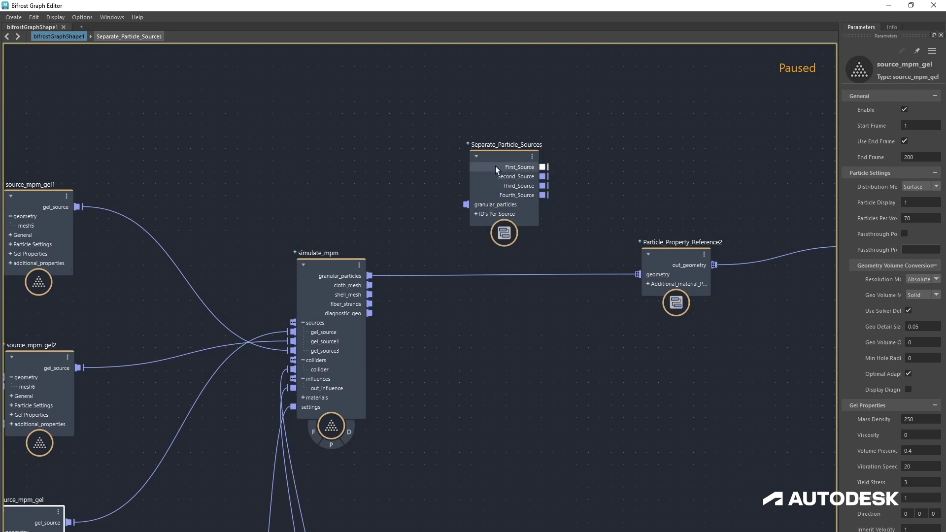
Step: Reroute simulate_mpm's granular_particles output into Separate_Particle_Sources and place that compound between simulate_mpm and Particle_Property_Reference2
drag(496, 167, 483, 343)
click(507, 264)
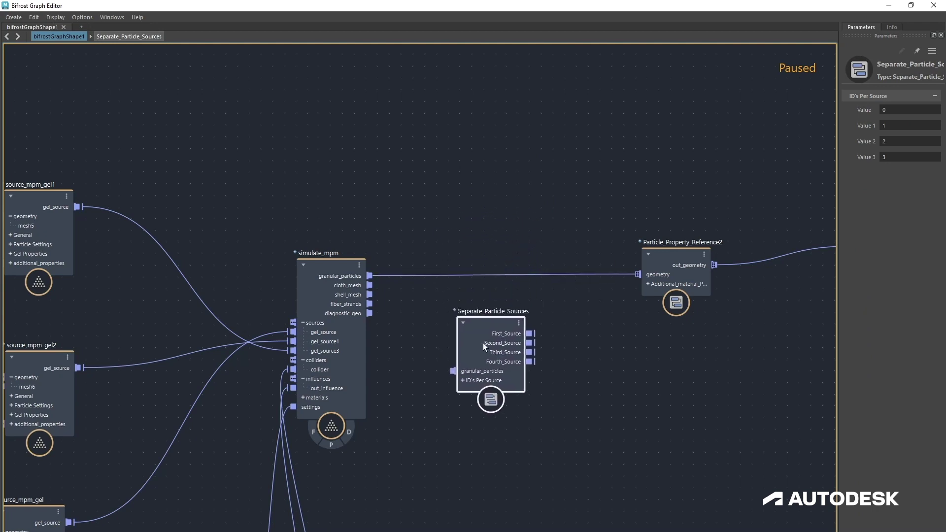
drag(602, 274, 460, 371)
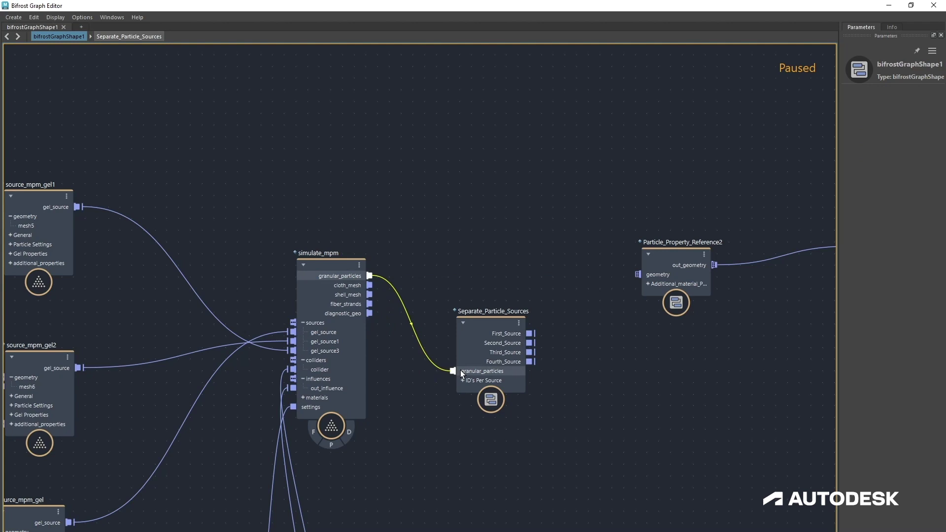
drag(478, 329, 490, 269)
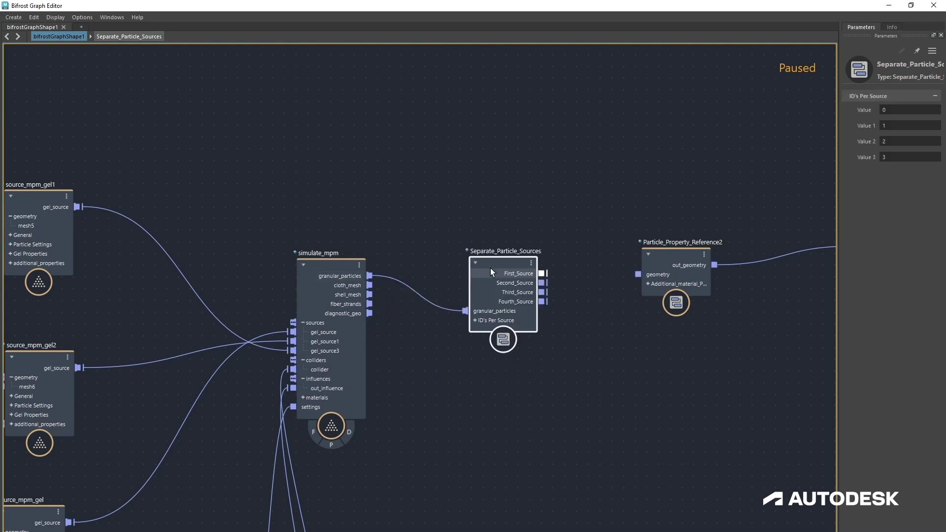
Step: Connect First_Source to Particle_Property_Reference2's geometry and move that node's out_geometry connection to a new port on the output node
middle_drag(604, 339, 423, 378)
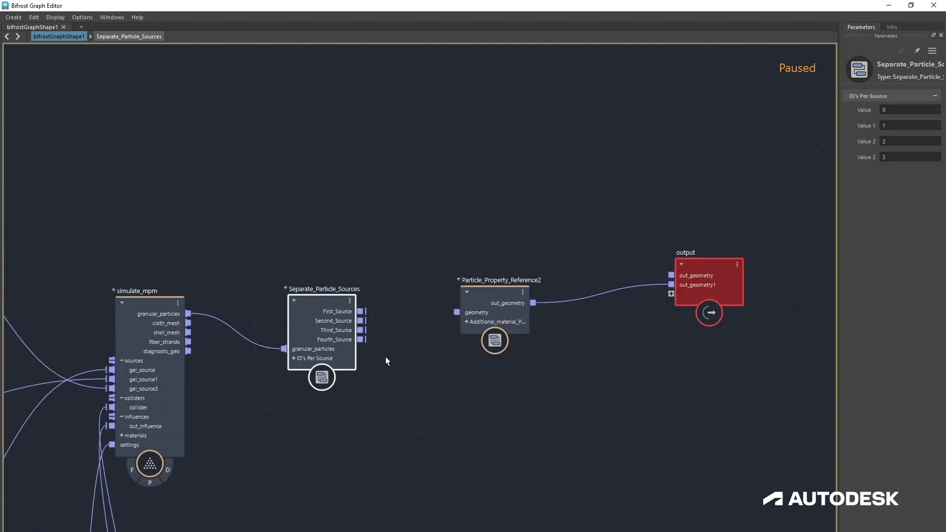
drag(368, 316, 459, 312)
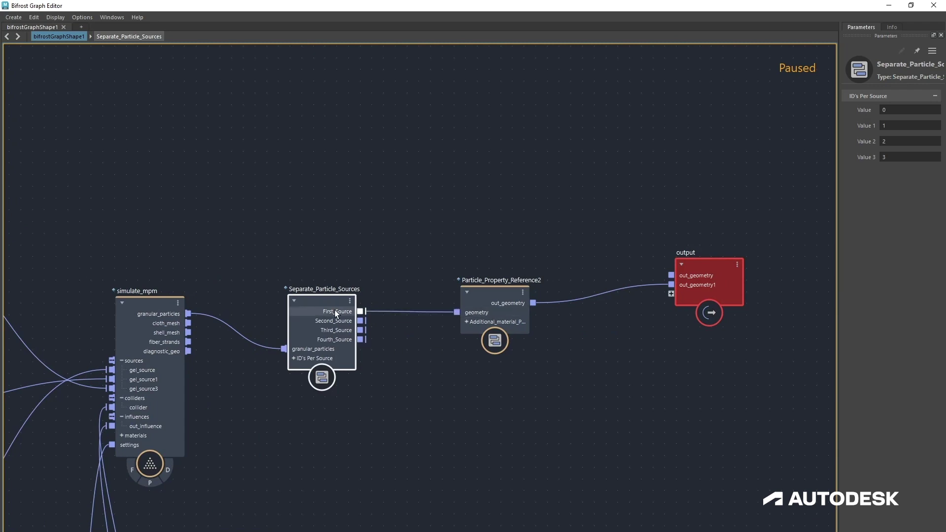
drag(647, 289, 685, 294)
drag(510, 303, 493, 300)
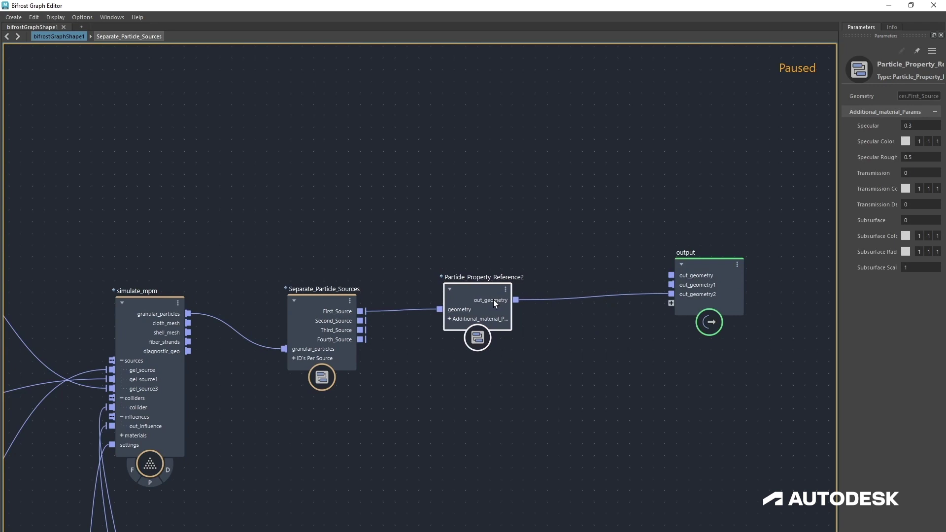
Step: Dock the Bifrost Graph Editor beneath the viewport, then enlarge the viewport to show the cupcake and the spiral curve
drag(548, 3, 463, 511)
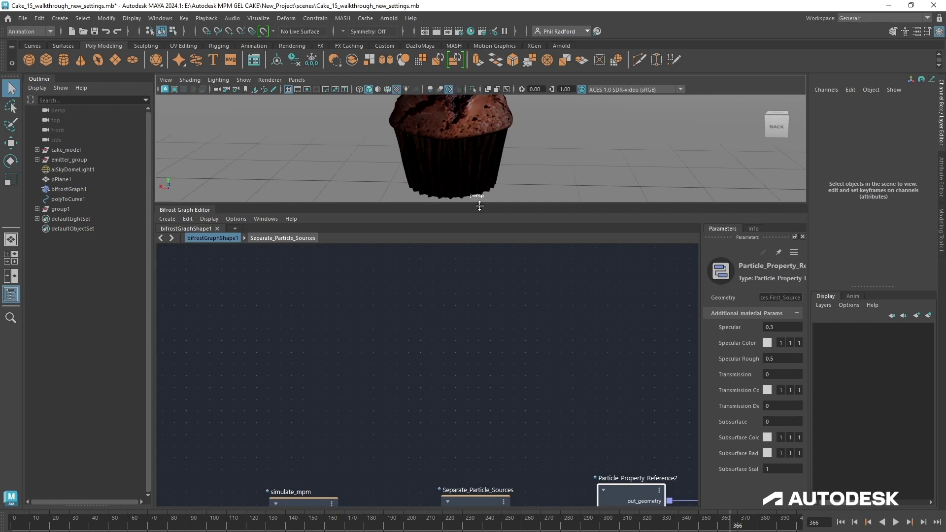
drag(479, 205, 464, 394)
alt+right_drag(571, 160, 554, 194)
alt+middle_drag(553, 195, 569, 289)
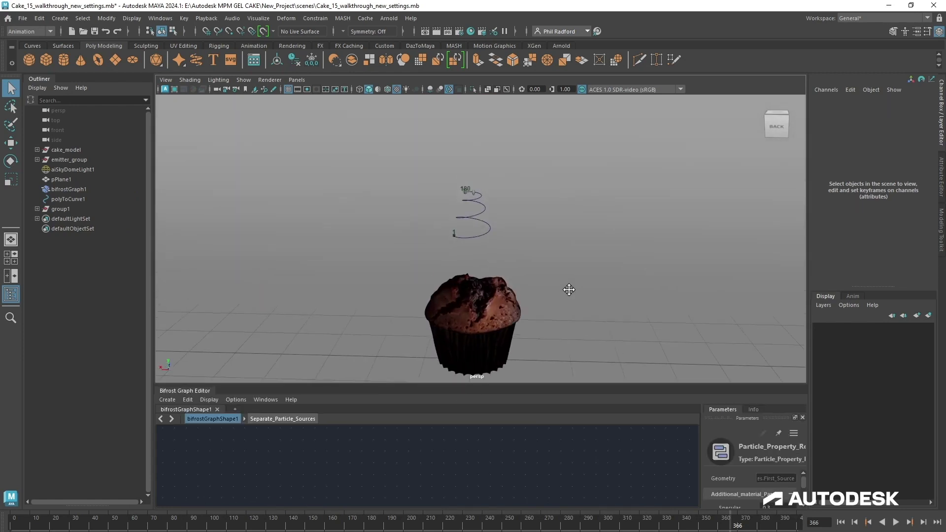
Step: Play the simulation from frame 1 with a close view of the emitter to check the first source's particles, then rewind
click(841, 522)
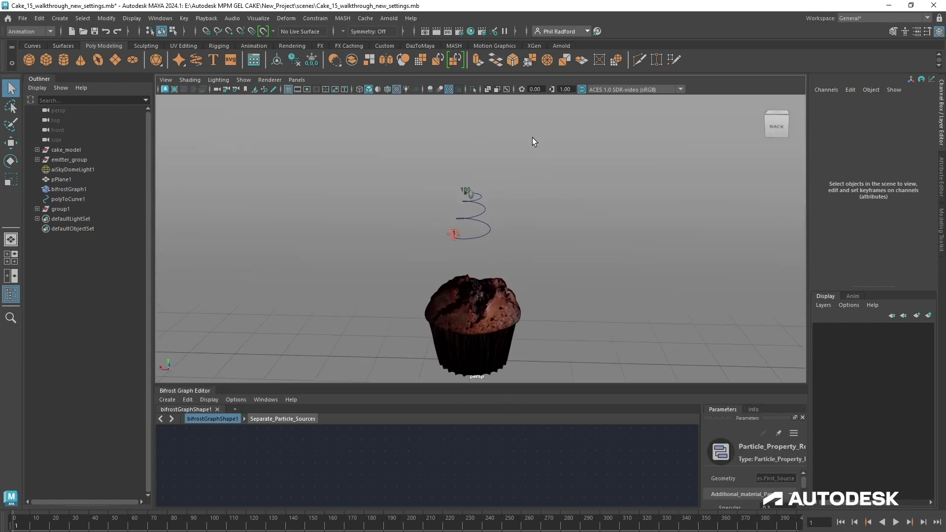
alt+drag(409, 242, 462, 270)
alt+right_drag(462, 271, 912, 308)
alt+drag(596, 251, 598, 254)
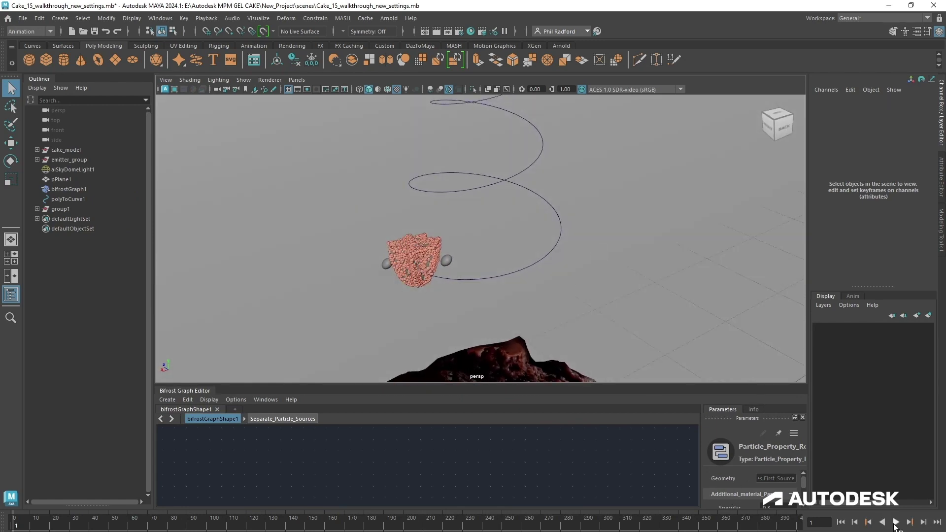
click(896, 522)
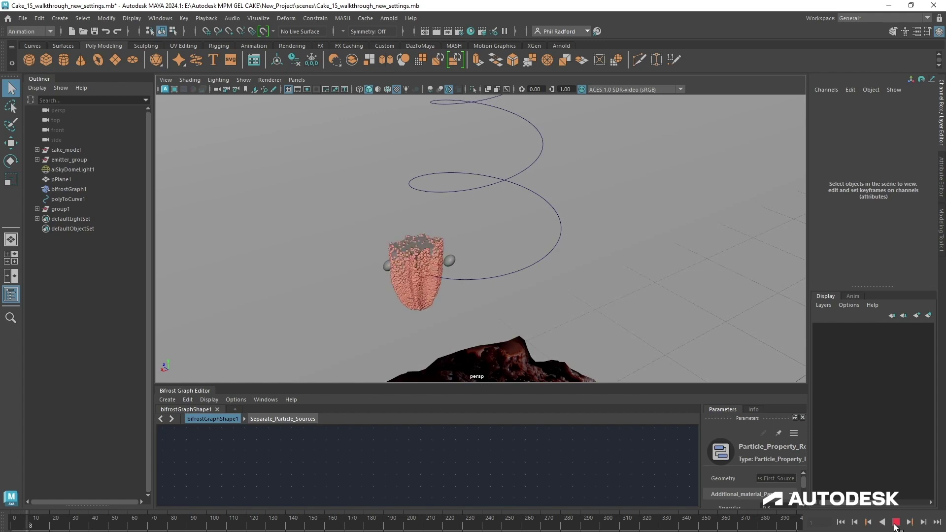
click(896, 522)
click(841, 522)
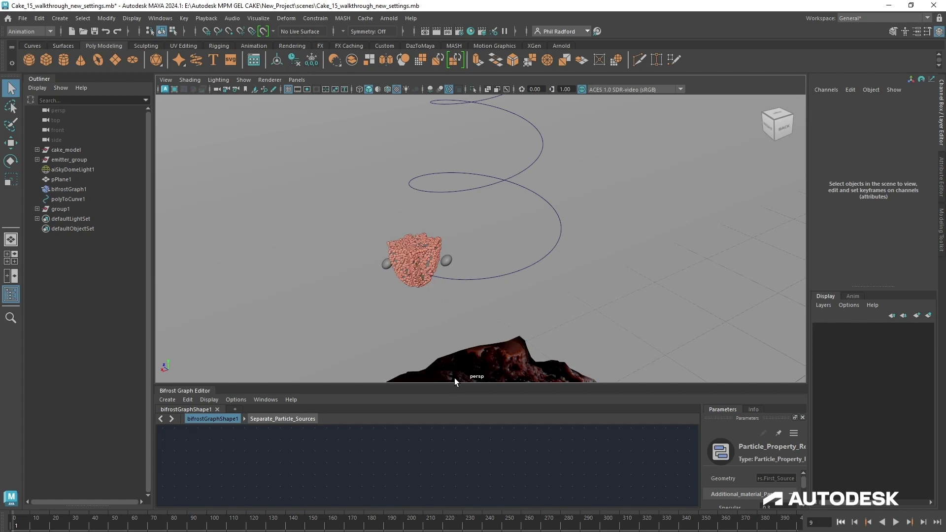
Step: Enlarge the docked Bifrost Graph Editor and frame the nodes from simulate_mpm to output
drag(456, 386, 484, 144)
alt+middle_drag(498, 420, 406, 394)
alt+right_drag(407, 394, 336, 357)
alt+middle_drag(417, 417, 431, 423)
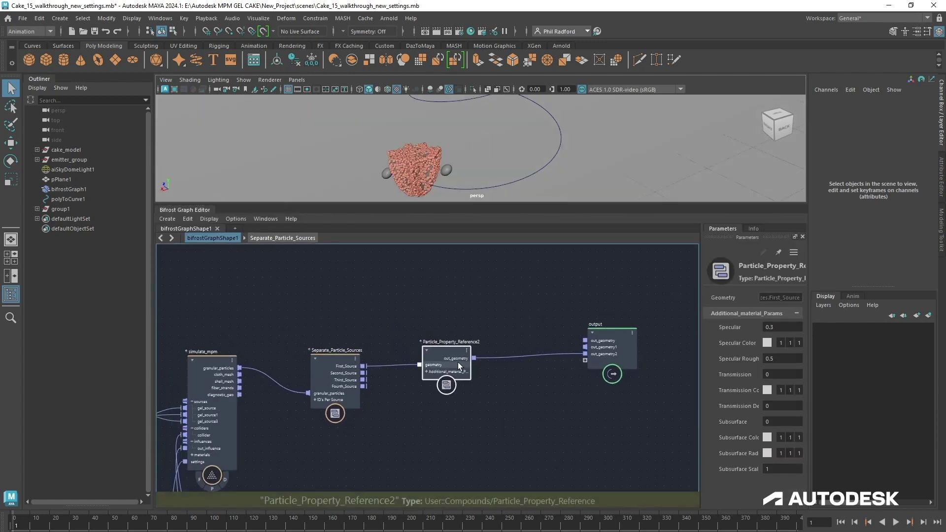
Step: Duplicate Particle_Property_Reference2, connect Second_Source to the copy's geometry, and connect the copy's out_geometry to a new port on the output node
drag(459, 366, 466, 321)
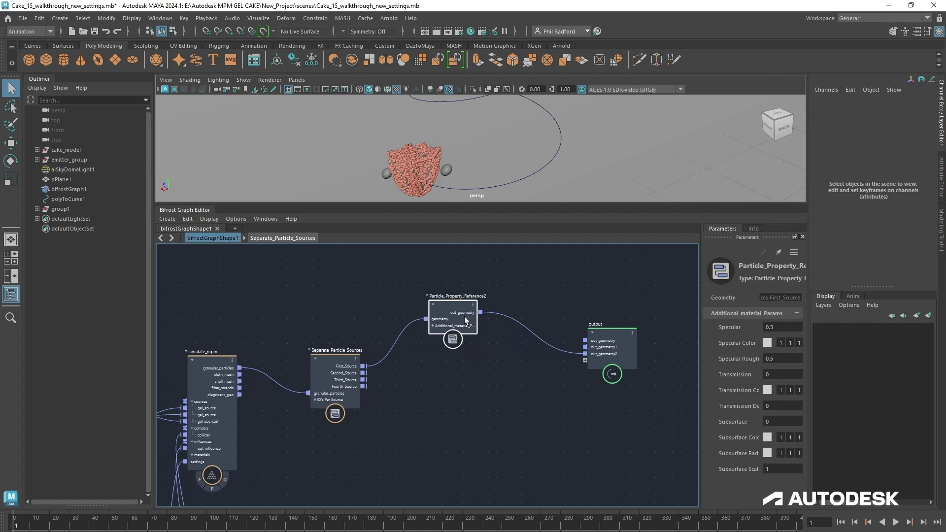
key(ctrl+d)
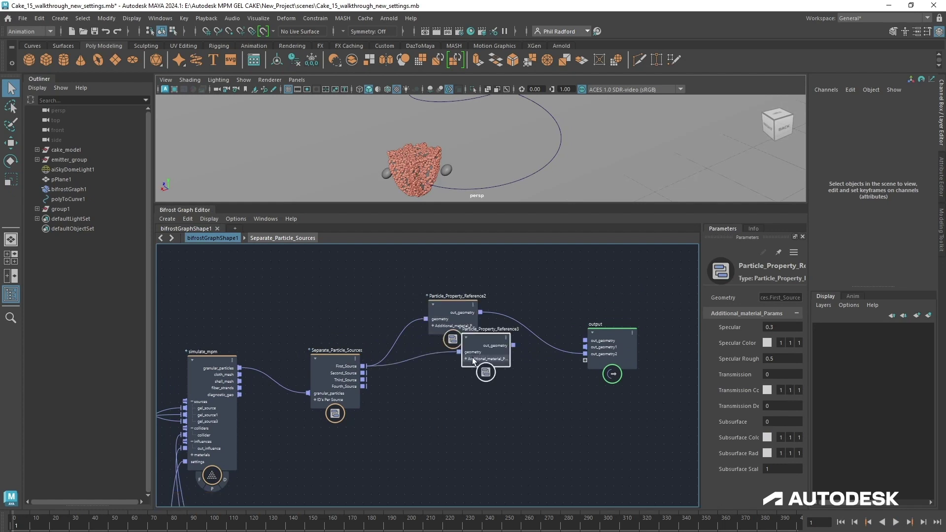
drag(474, 357, 441, 412)
drag(365, 373, 427, 409)
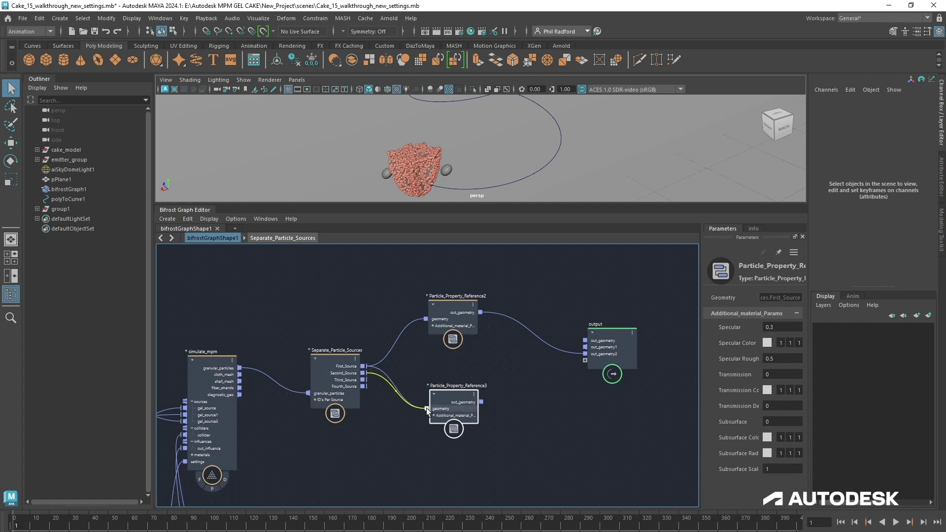
drag(484, 401, 586, 361)
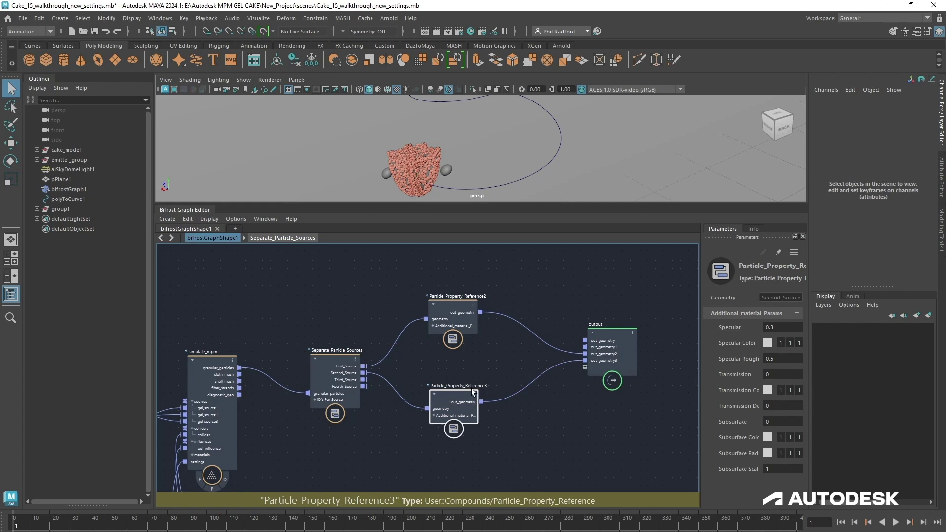
drag(471, 388, 497, 383)
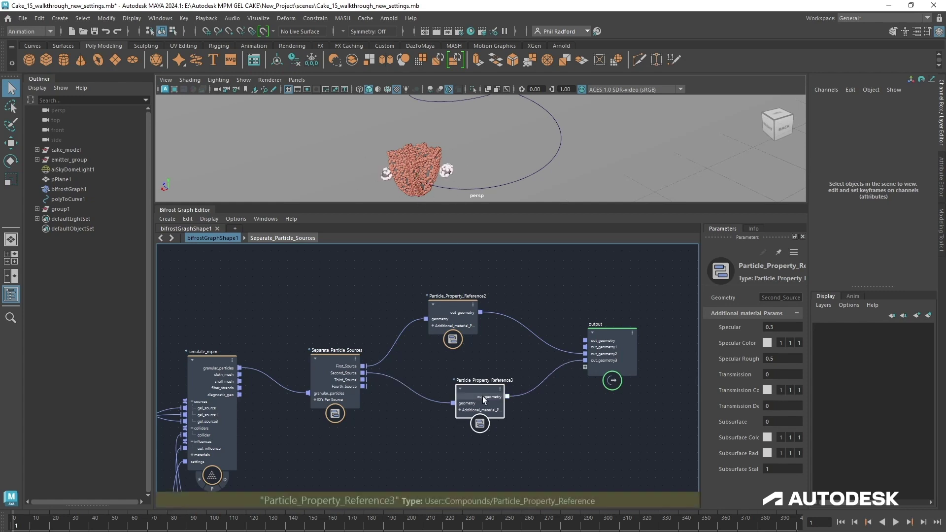
drag(483, 397, 450, 387)
Step: Disconnect Particle_Property_Reference2 from the output node, then reconnect its out_geometry to the out_geometry2 port
drag(562, 350, 484, 329)
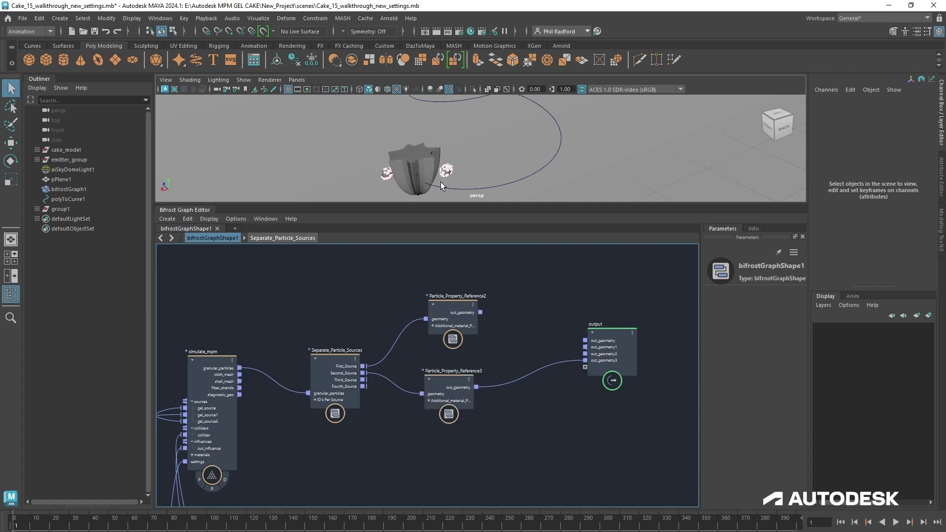
drag(481, 312, 587, 354)
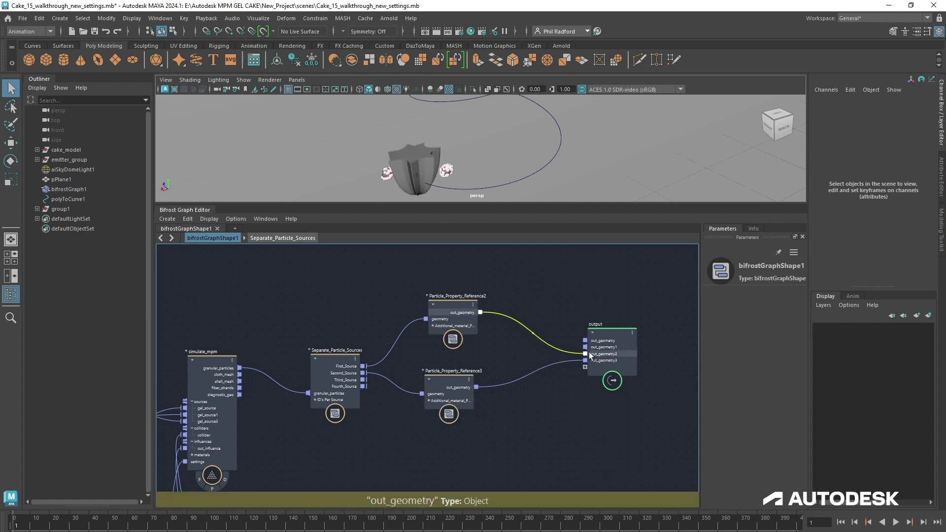
Step: Duplicate Particle_Property_Reference3, feed Third_Source into the copy's geometry, and connect the copy's out_geometry to another new output port
drag(438, 395, 448, 383)
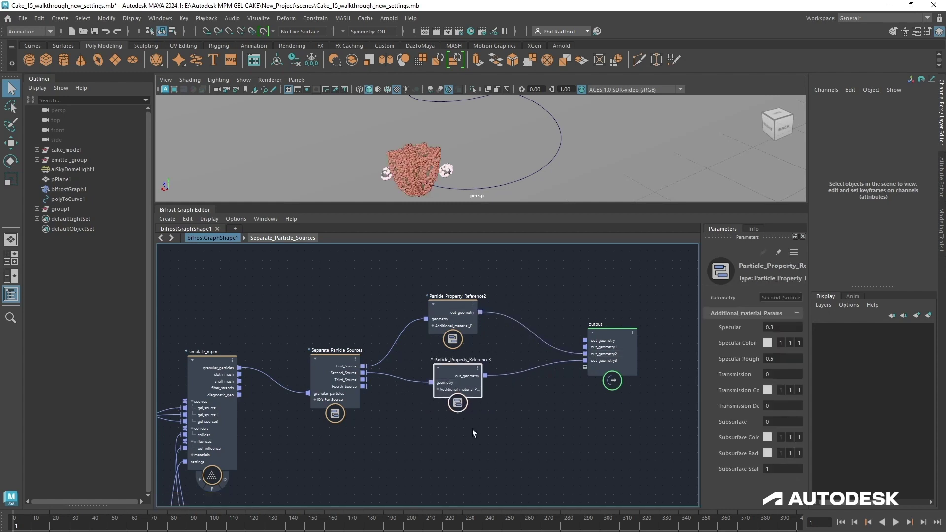
key(ctrl+d)
drag(457, 466, 452, 449)
drag(395, 404, 377, 435)
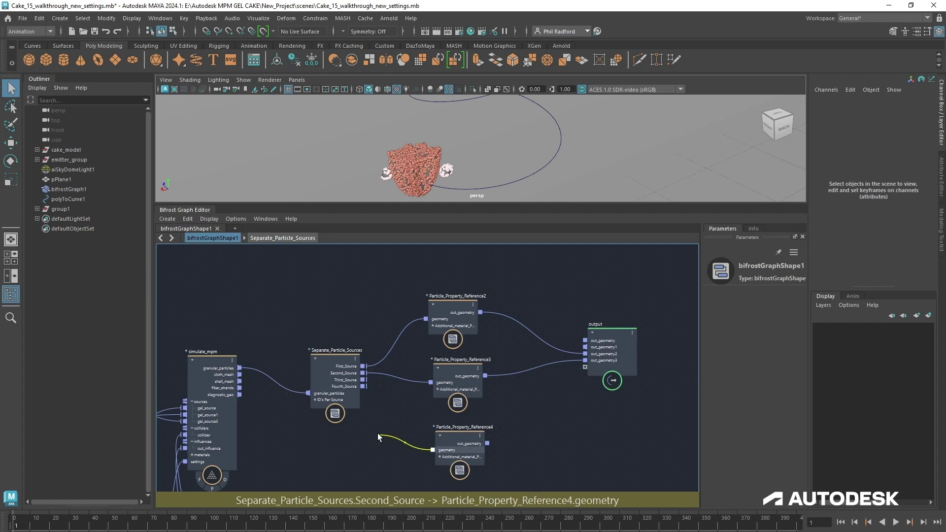
drag(365, 380, 364, 380)
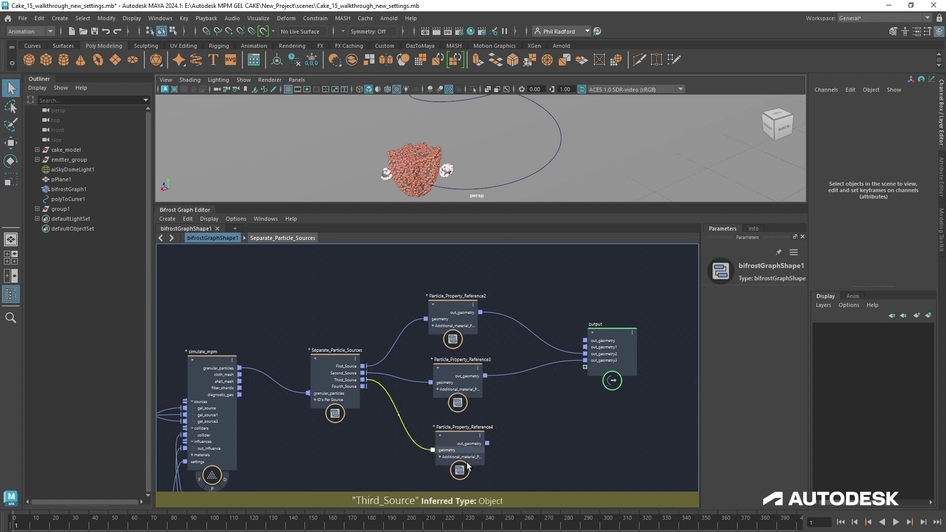
drag(487, 443, 599, 365)
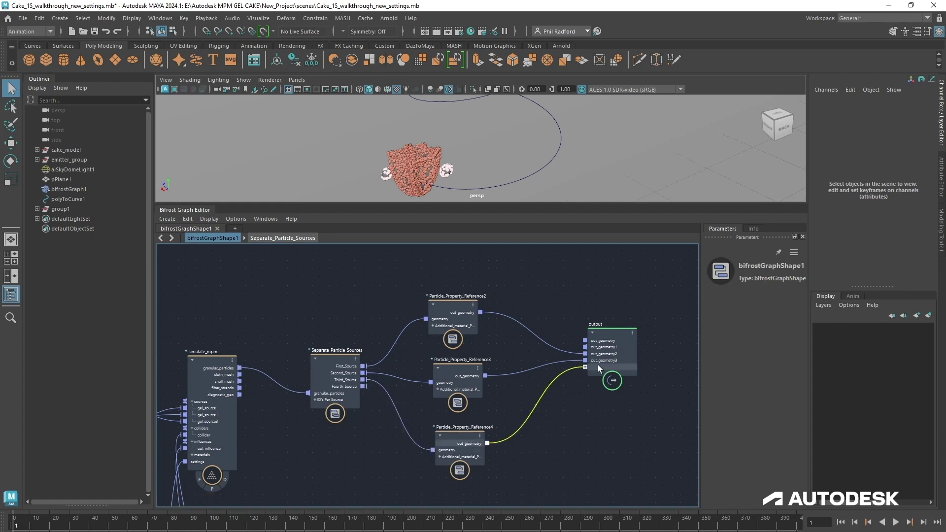
drag(453, 375, 460, 377)
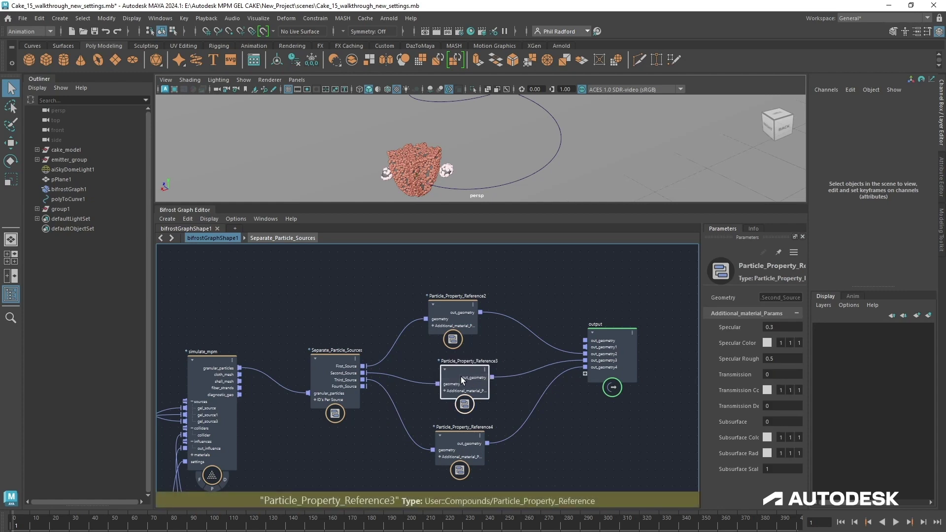
Step: Set source_mpm_gel1's Start Frame to 1 to preview its particles on the emitter, then restore it to 215
alt+middle_drag(354, 309, 751, 361)
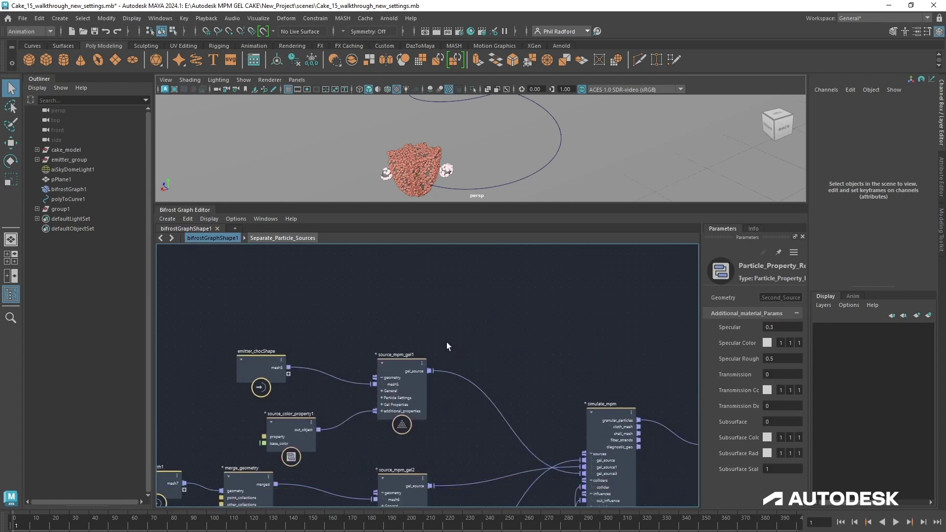
click(388, 368)
double_click(783, 326)
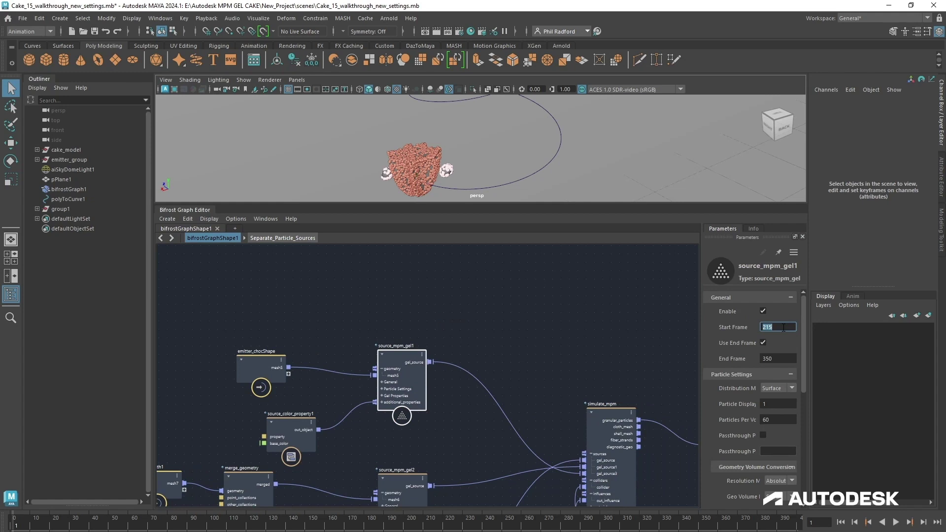
text(1)
key(Return)
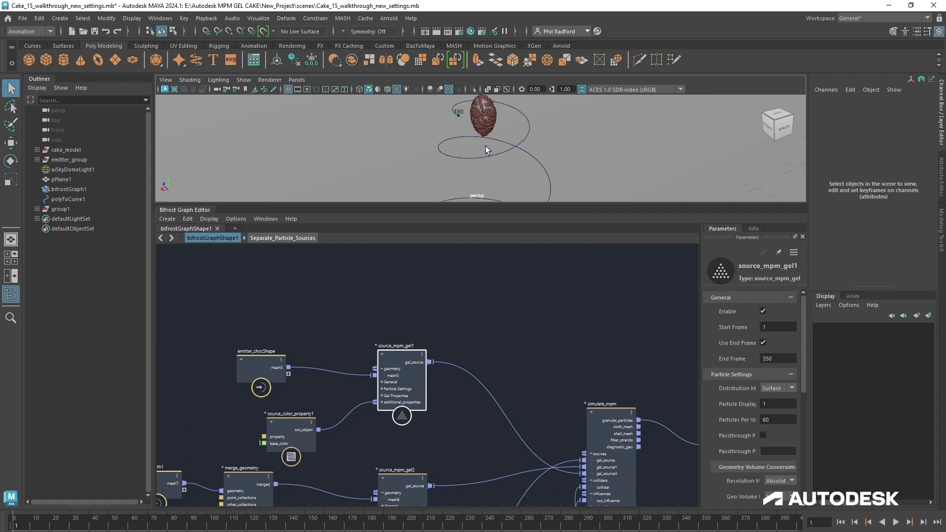
double_click(778, 328)
text(215)
key(Return)
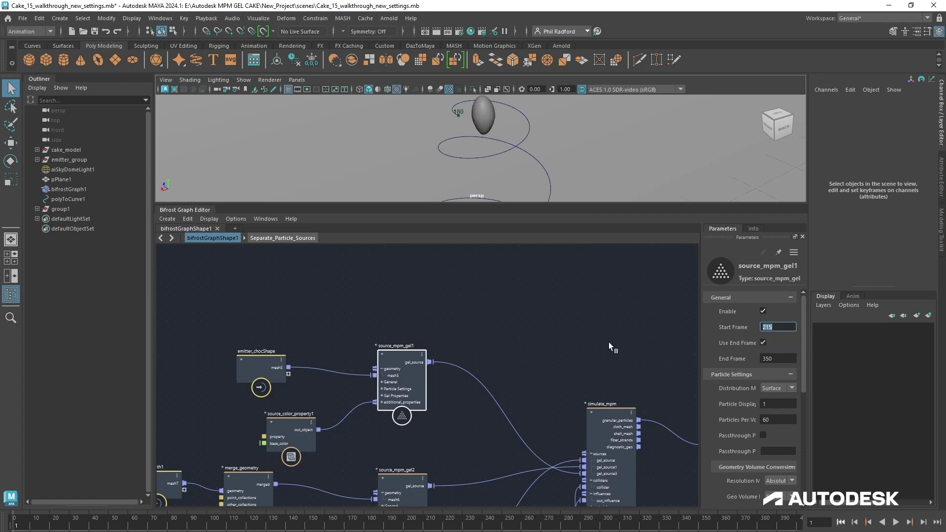
Step: Spread the three Particle_Property_Reference nodes evenly between Separate_Particle_Sources and output, moving the output node farther from them
alt+middle_drag(610, 342, 126, 297)
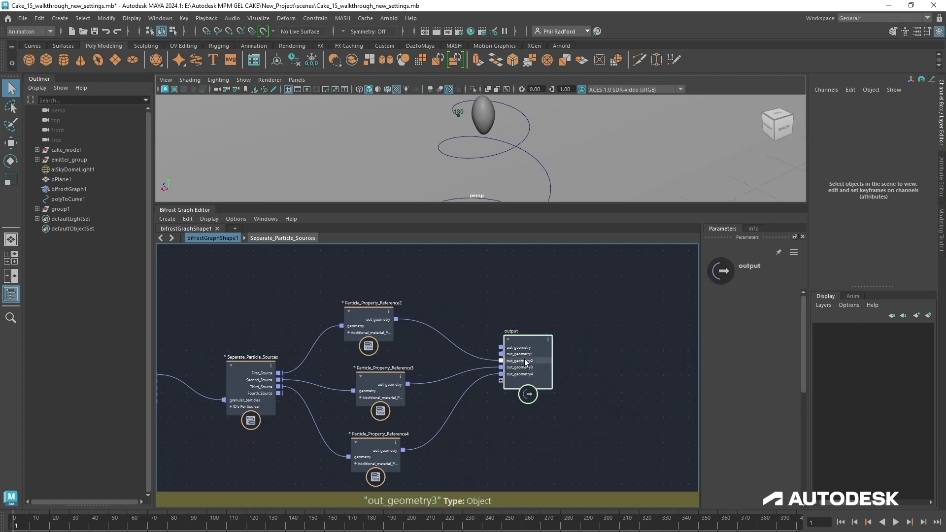
drag(522, 355, 554, 355)
click(380, 388)
drag(382, 388, 373, 391)
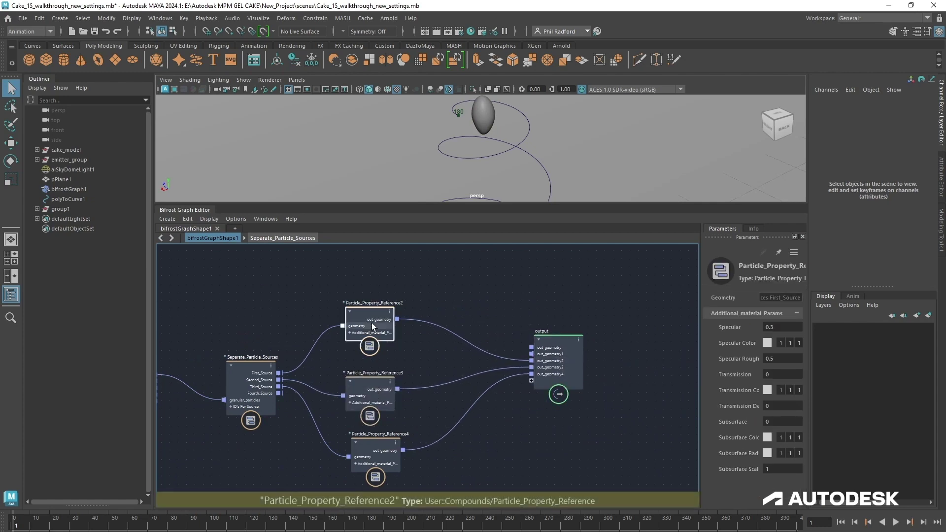
drag(372, 323, 388, 324)
drag(367, 398, 386, 392)
drag(368, 456, 387, 459)
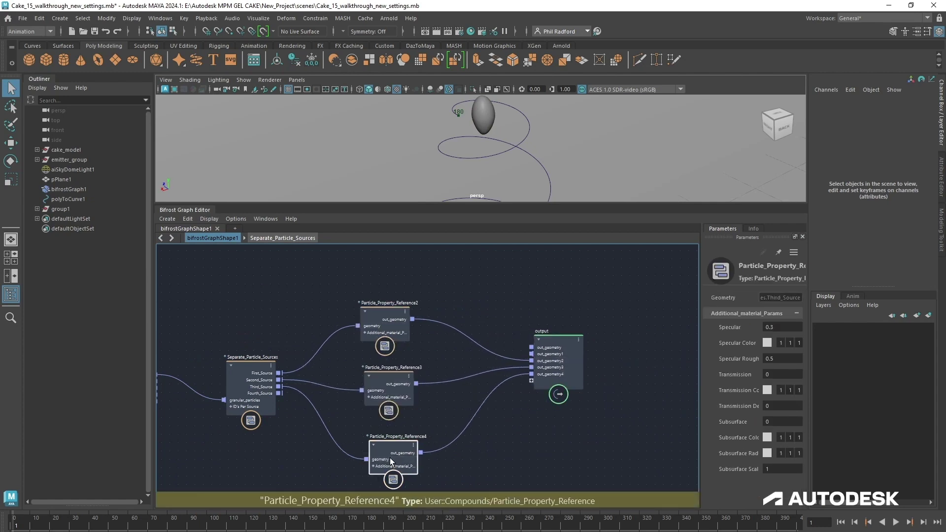
middle_drag(558, 367, 498, 374)
drag(498, 375, 553, 375)
middle_drag(515, 408, 513, 386)
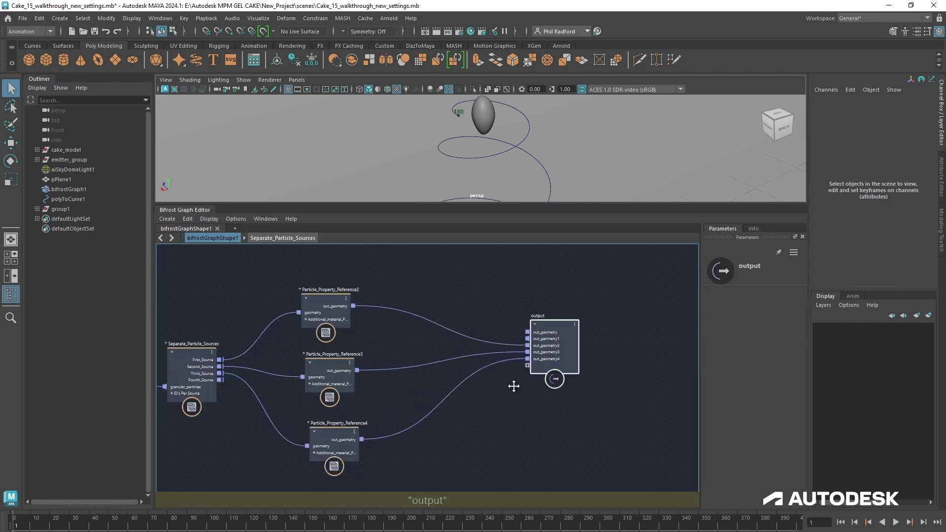
Step: Cut the three connections from the Particle_Property_Reference nodes to output and widen the gap between them and the output node
drag(499, 416, 487, 211)
drag(561, 341, 653, 338)
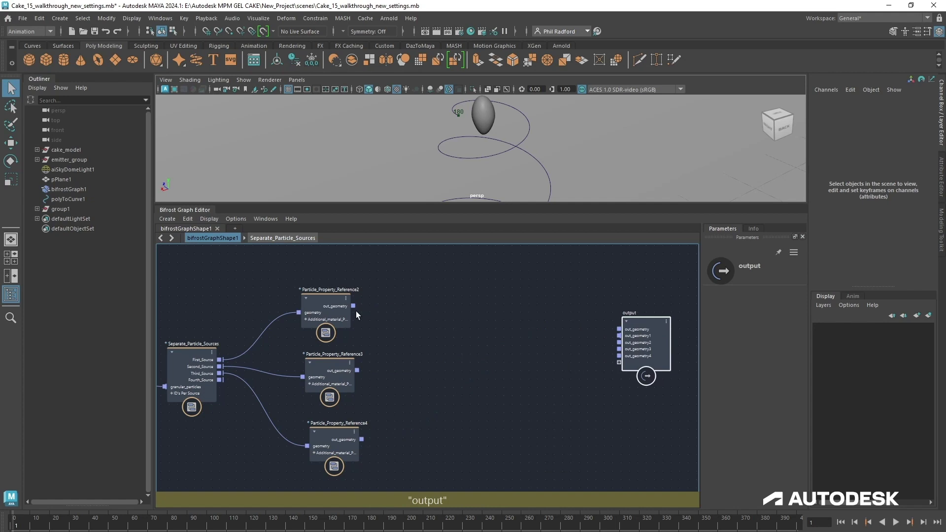
drag(337, 304, 348, 297)
drag(336, 371, 336, 373)
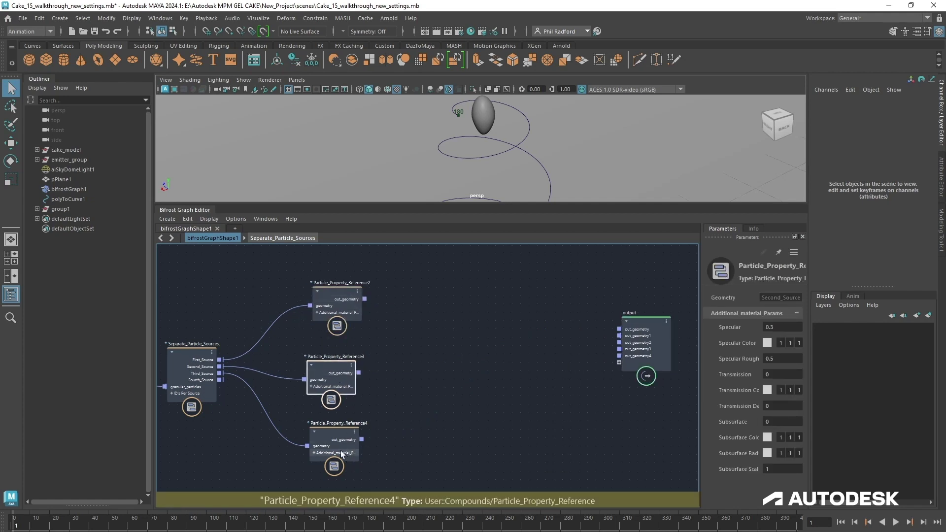
drag(341, 450, 339, 451)
Step: Add a write_Bifrost_object node and place it between the Particle_Property_Reference nodes and the output node
click(489, 396)
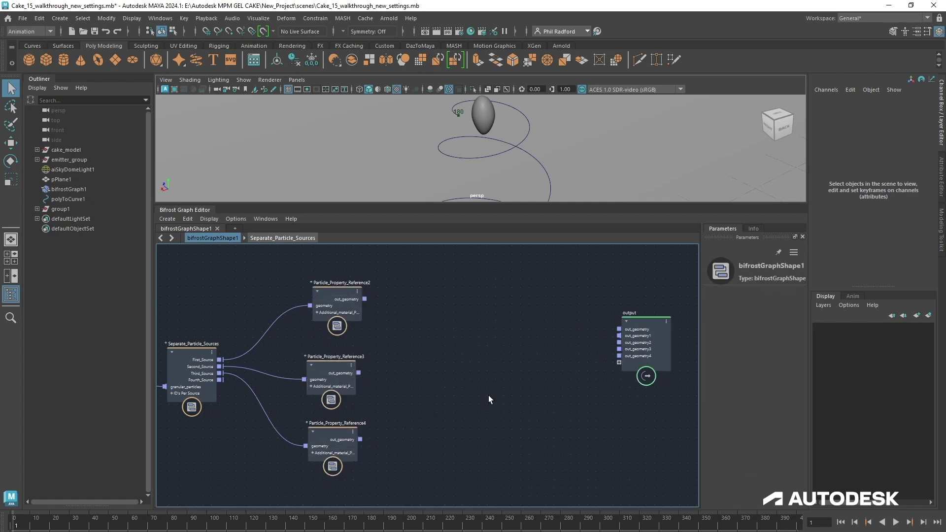
key(Tab)
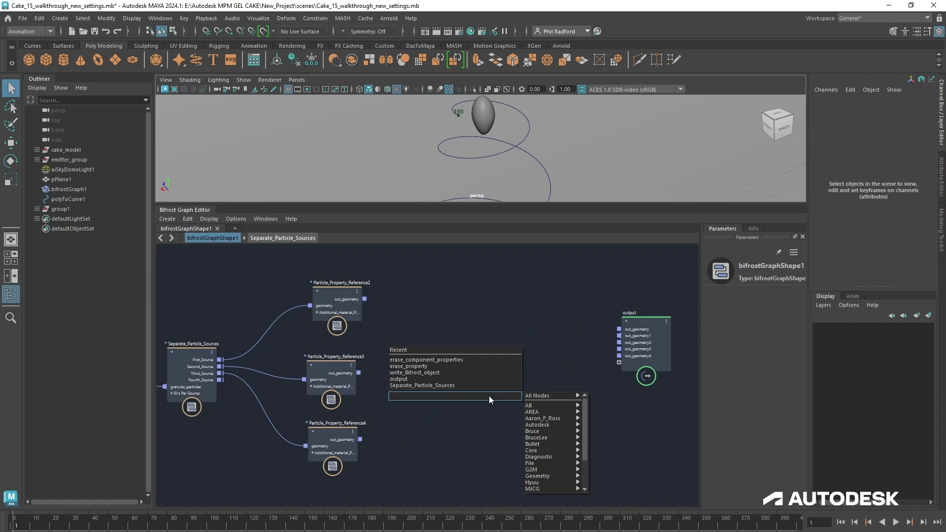
text(cach)
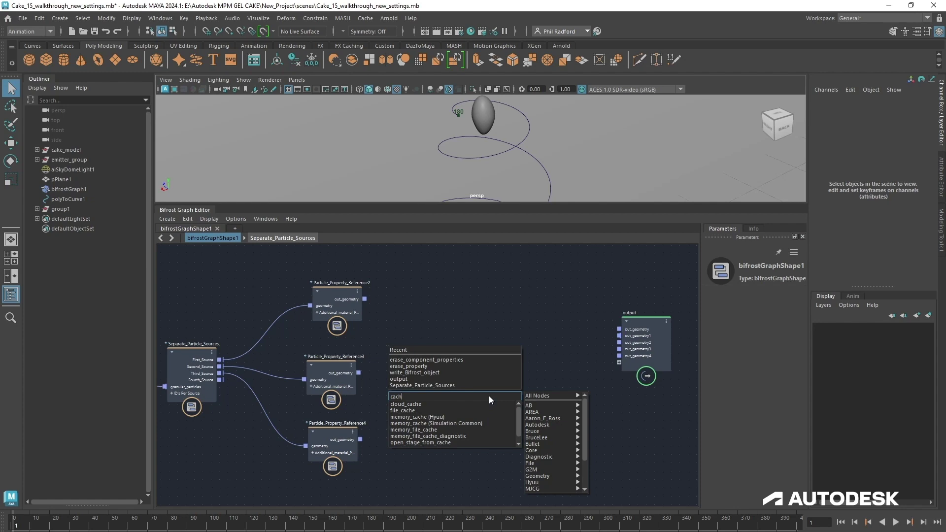
key(BackSpace)
key(BackSpace)
key(BackSpace)
key(BackSpace)
text(writ)
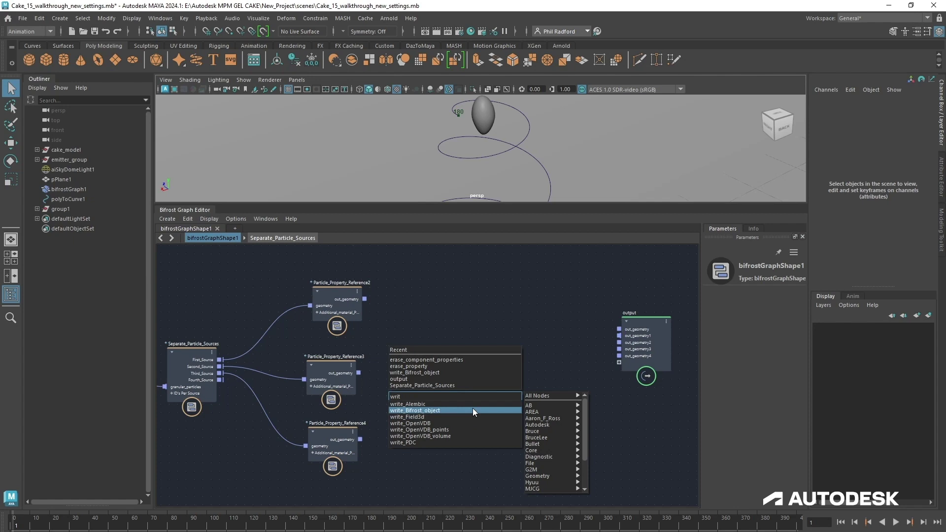
click(473, 409)
key(Return)
drag(484, 411, 493, 339)
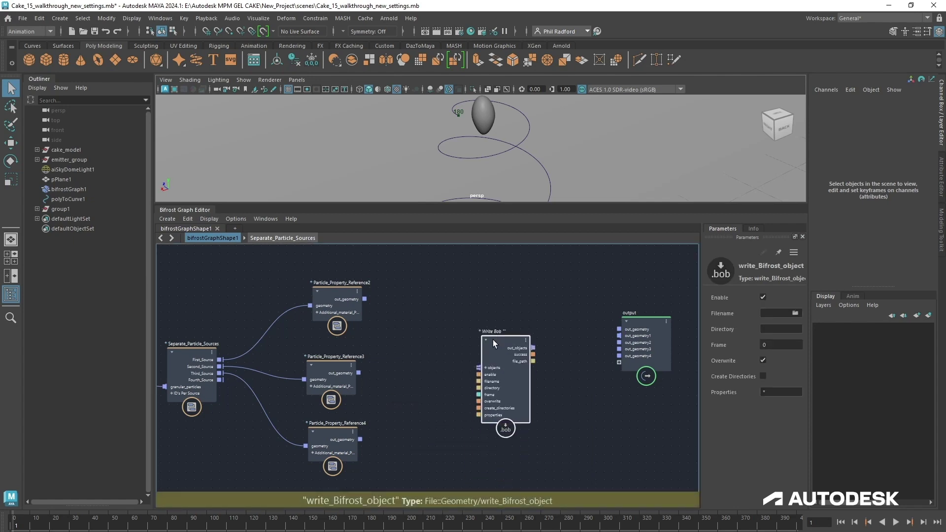
alt+middle_drag(565, 401, 515, 390)
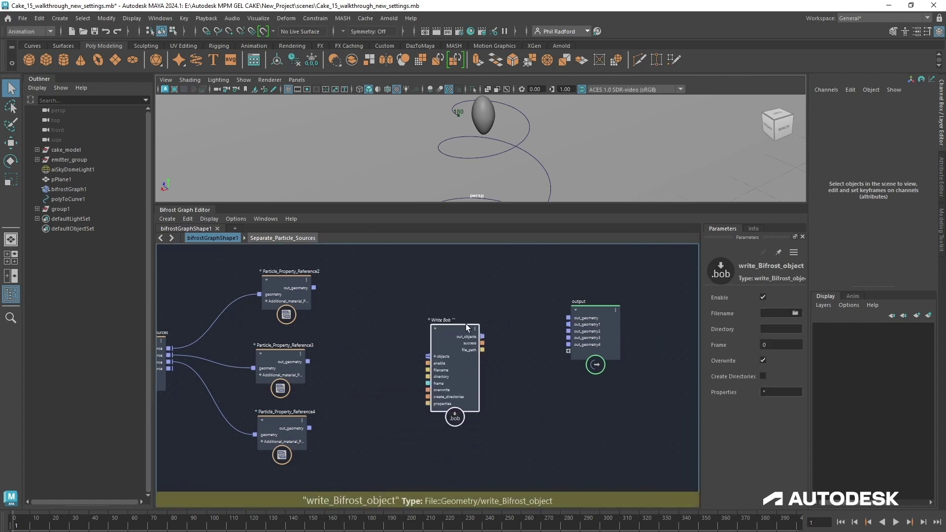
drag(458, 331, 450, 328)
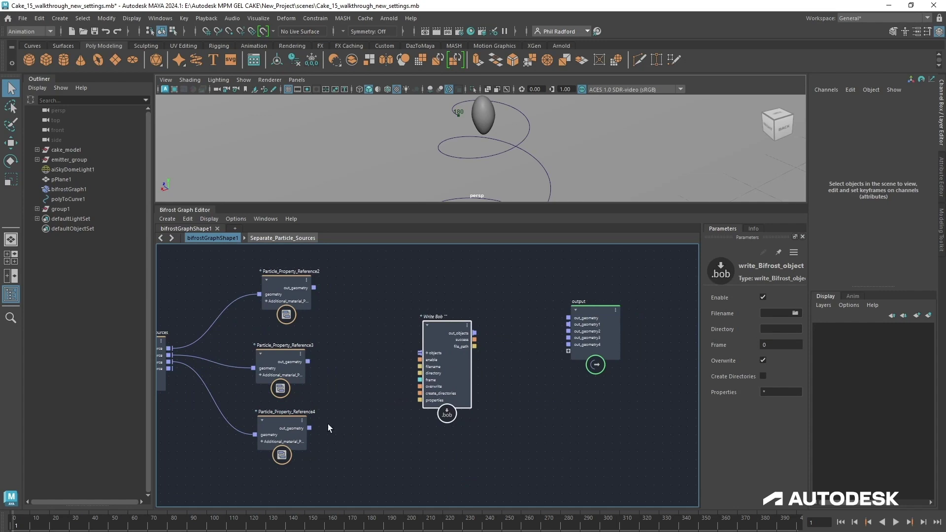
click(796, 314)
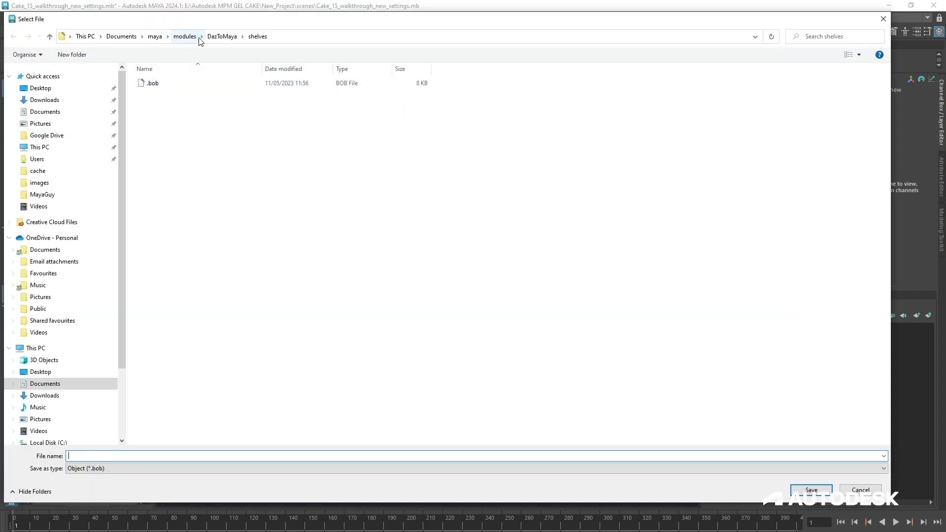
click(844, 491)
drag(441, 329, 430, 326)
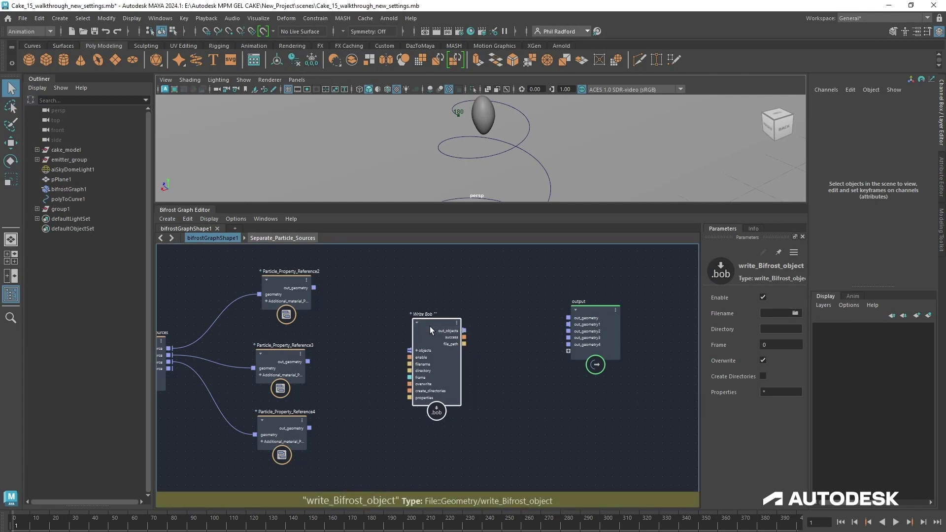
Step: Set the current project to the recent project E:\Autodesk MPM GEL CAKE\New_Project
click(23, 19)
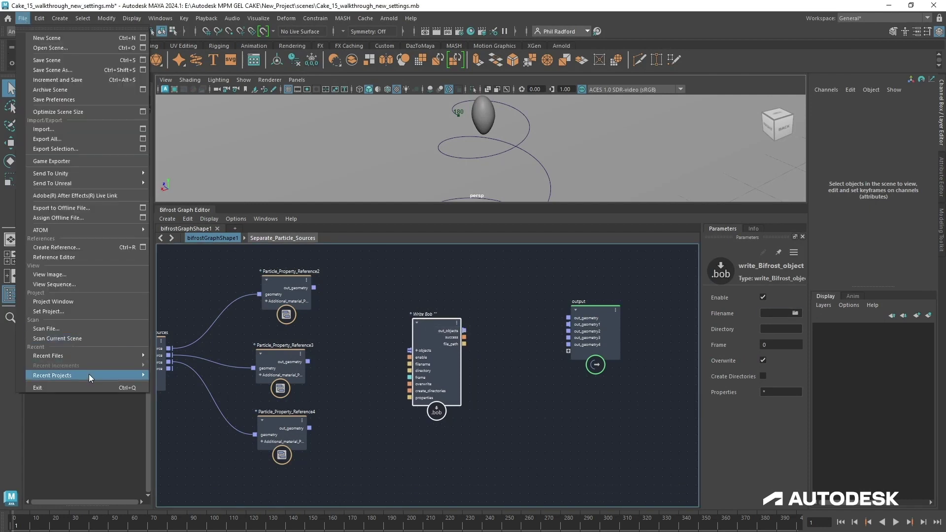
mouse_move(89, 375)
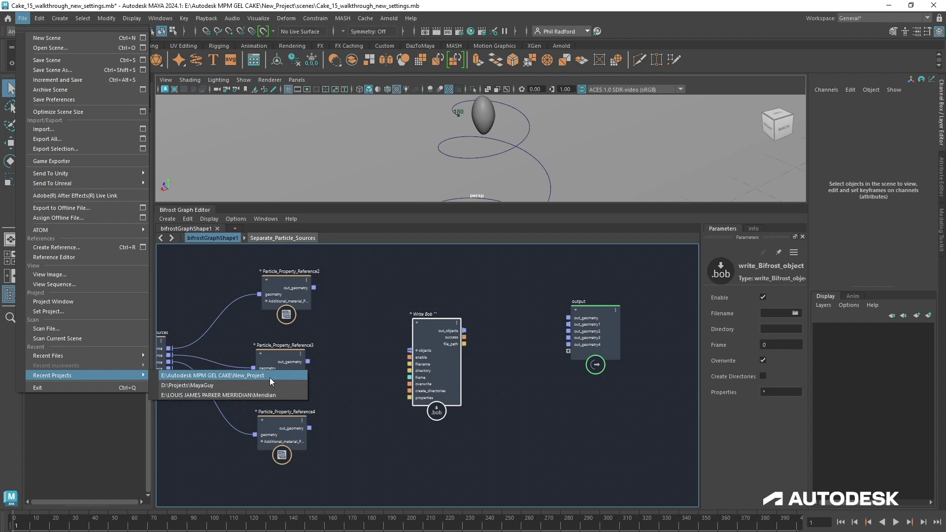
click(270, 378)
Step: Set the write_Bifrost_object node's filename to New_main_emission.#### in the project's cache folder
click(795, 313)
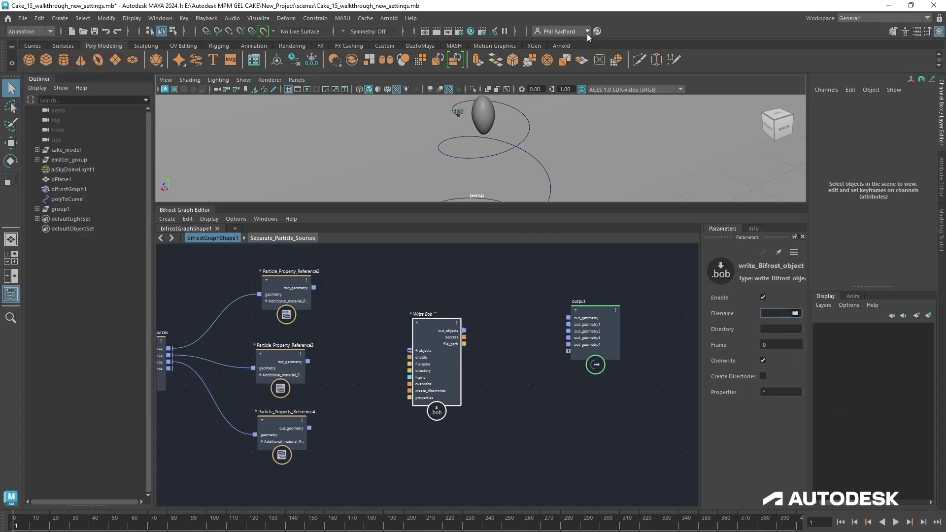
double_click(226, 136)
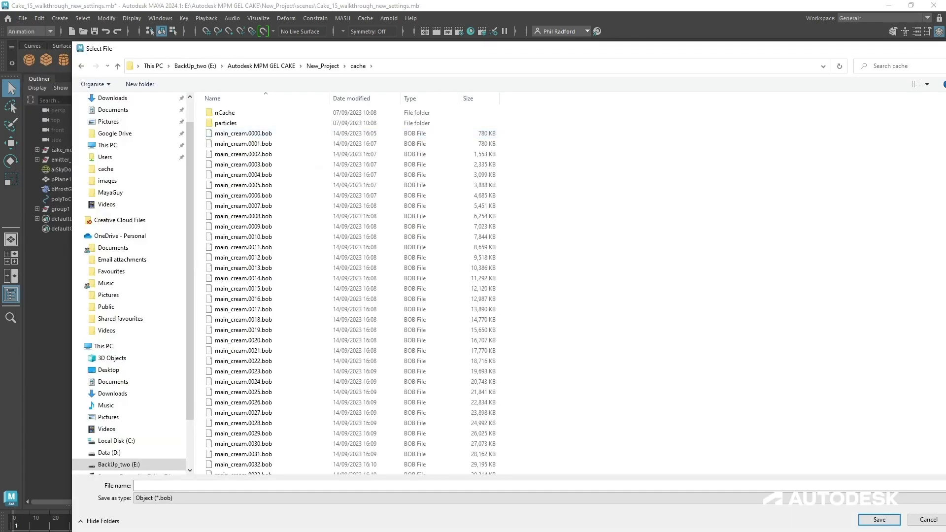
click(159, 486)
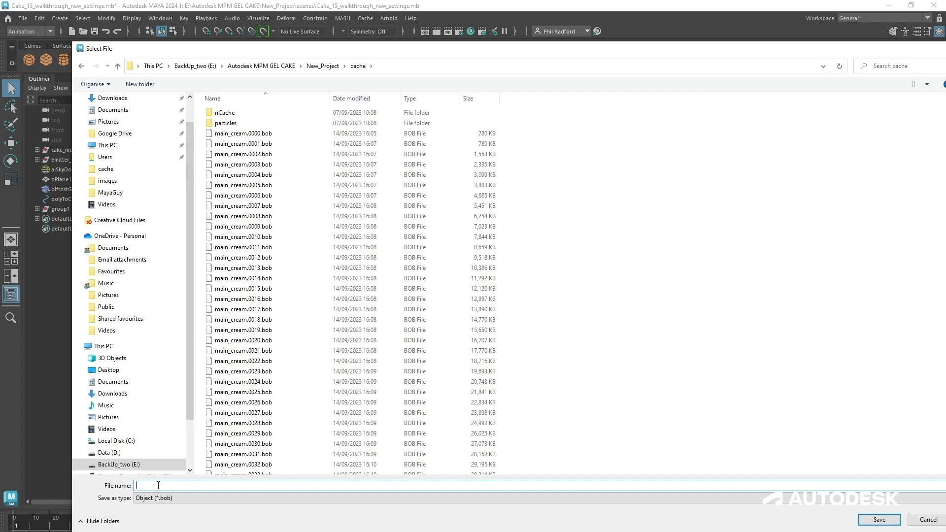
text(New_main_emission.####)
click(880, 520)
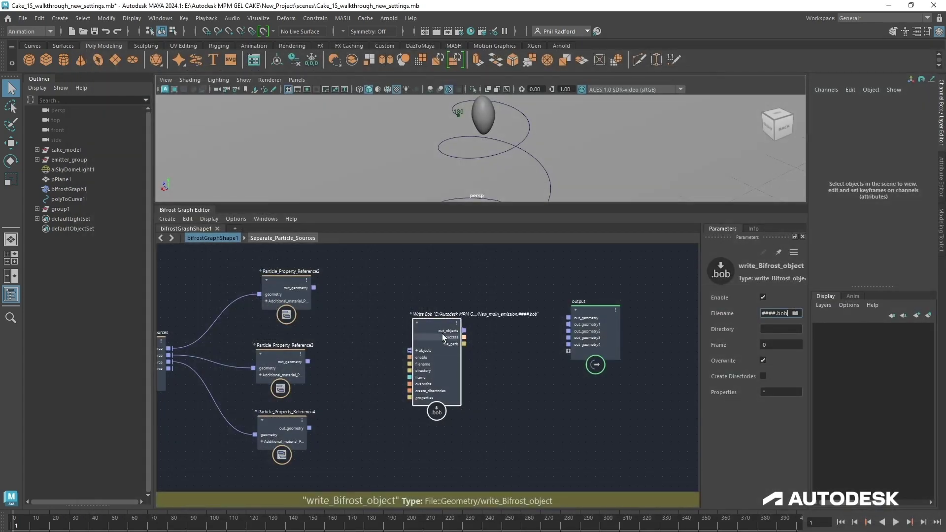
Step: Shift the write_Bifrost_object node closer to output and add a time node below it
drag(442, 334, 451, 334)
alt+middle_drag(499, 407, 521, 390)
scroll(480, 427, up, 3)
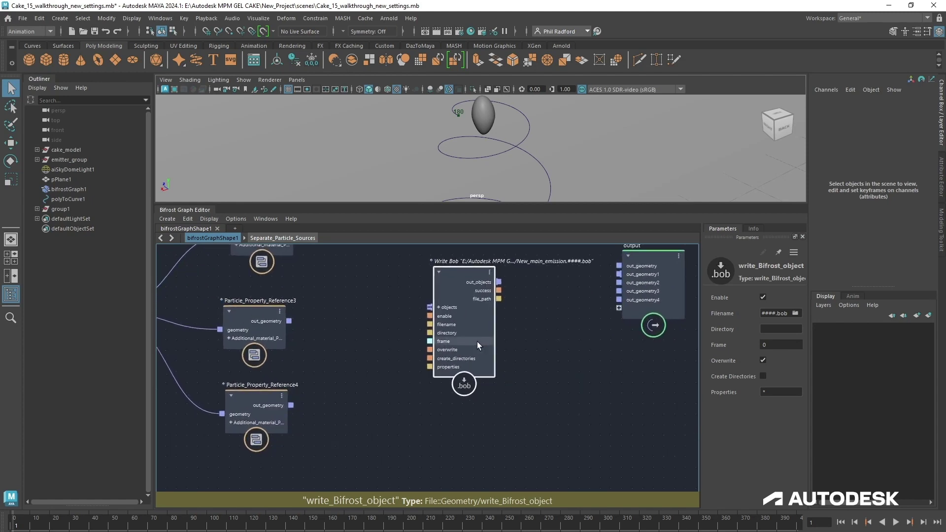
drag(477, 342, 509, 341)
click(431, 427)
key(Tab)
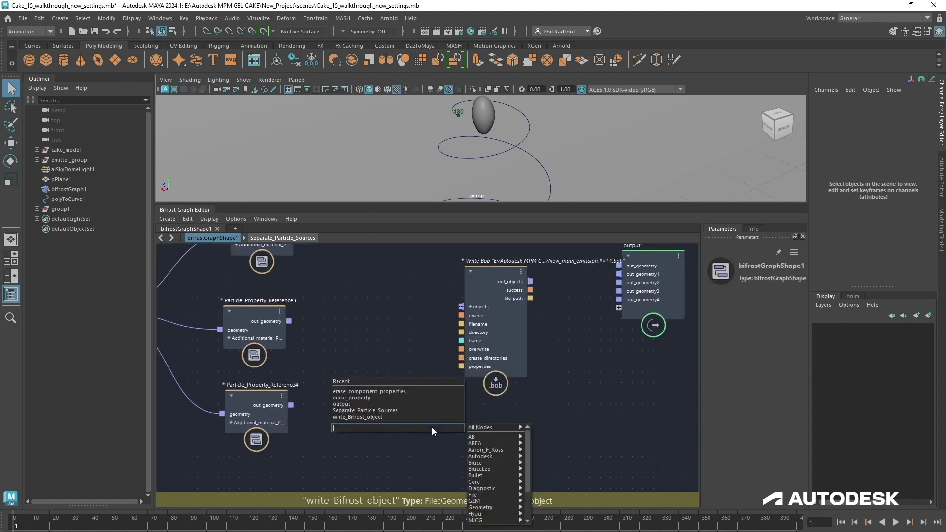
text(time)
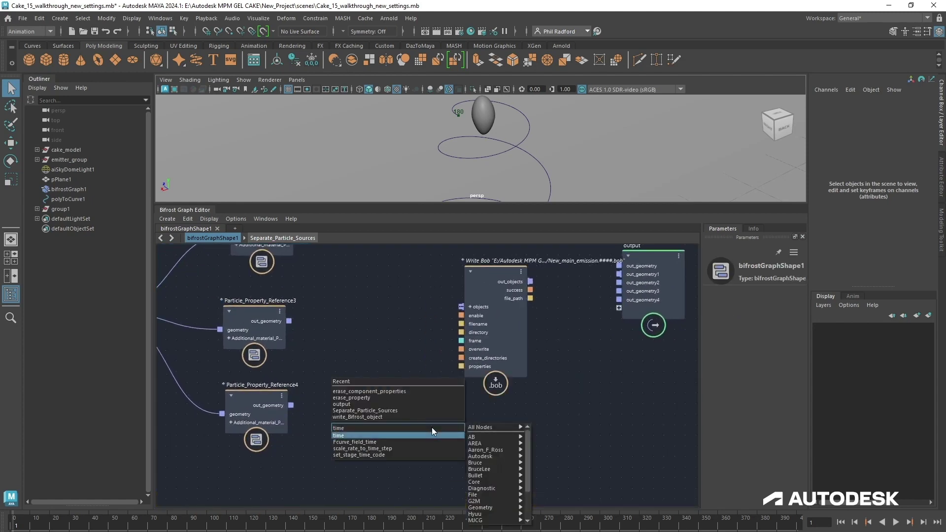
key(Return)
Step: Add a to_long conversion node to the graph beside the time node
key(Tab)
text(tol)
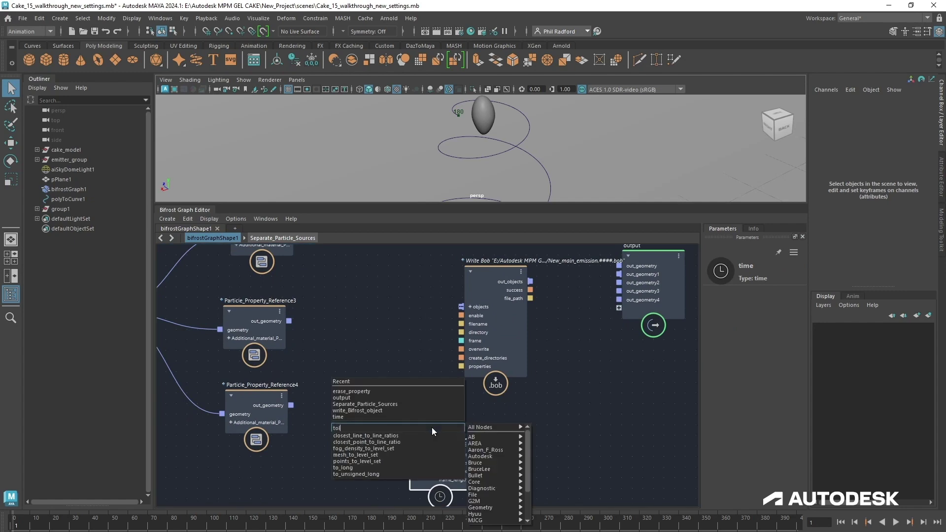
key(Down)
key(Down)
key(Down)
key(Down)
key(Down)
key(Down)
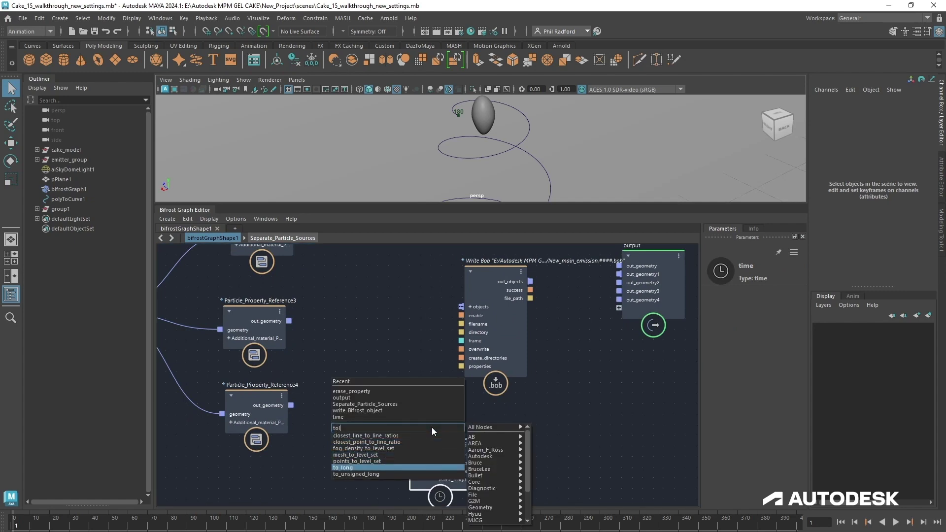
key(Return)
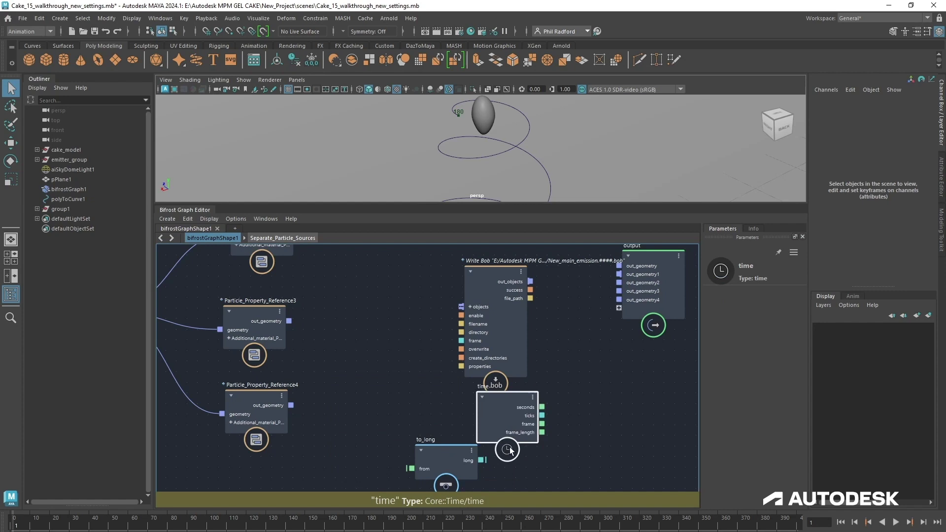
Step: Connect the time node's frame output through to_long to the frame input of write_Bifrost_object
drag(489, 414, 311, 483)
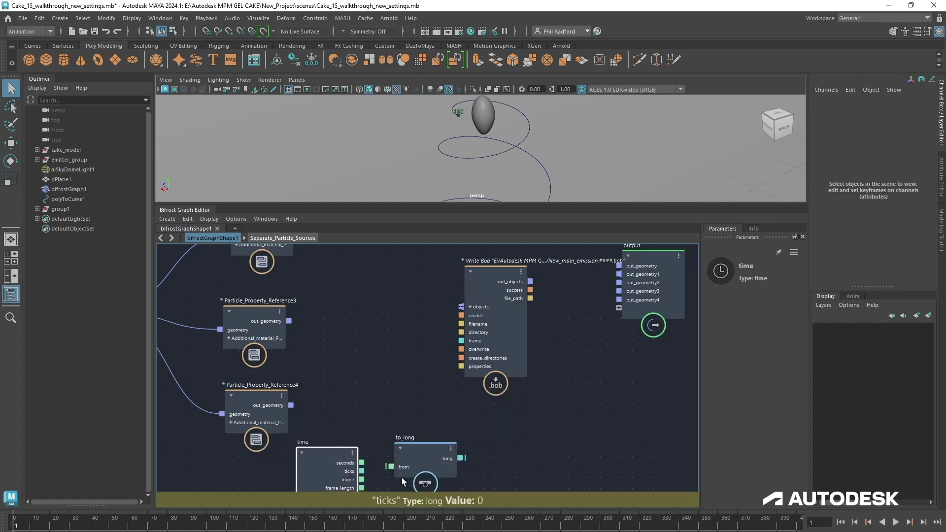
drag(392, 467, 352, 449)
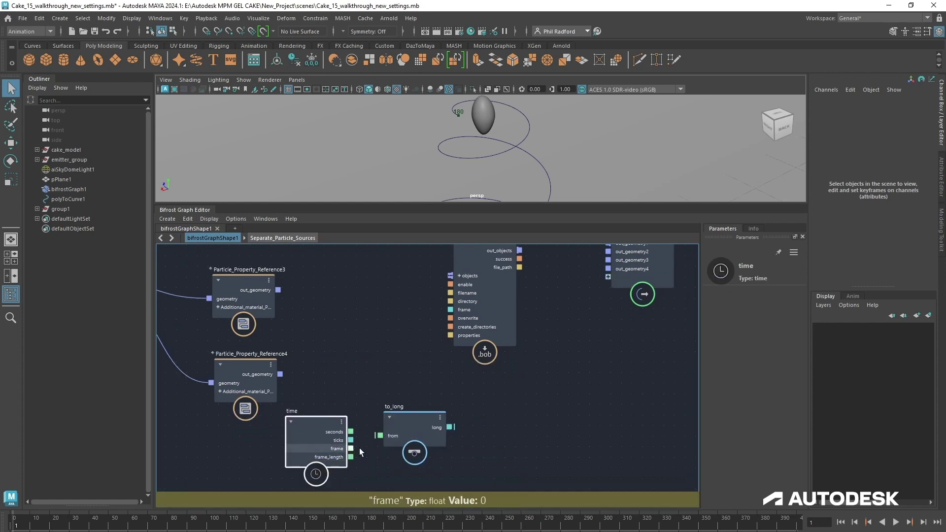
middle_drag(482, 436, 481, 461)
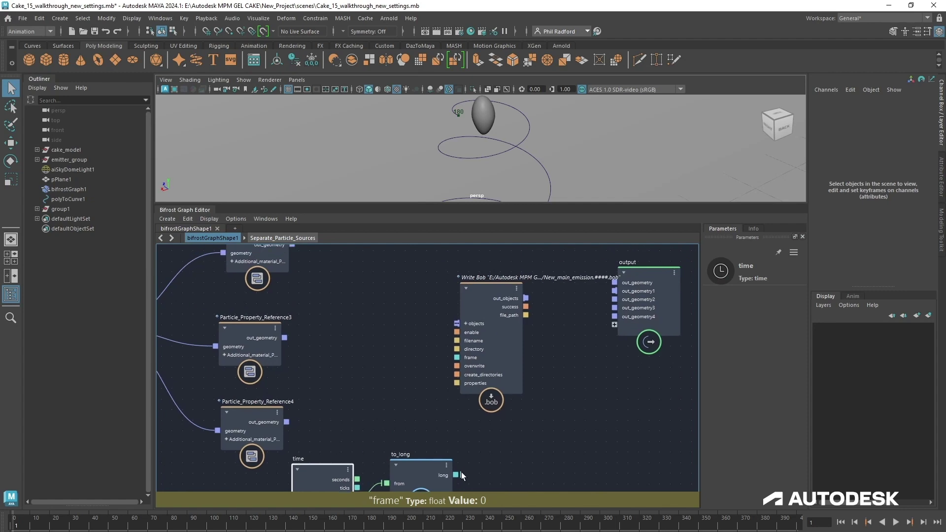
drag(462, 474, 462, 358)
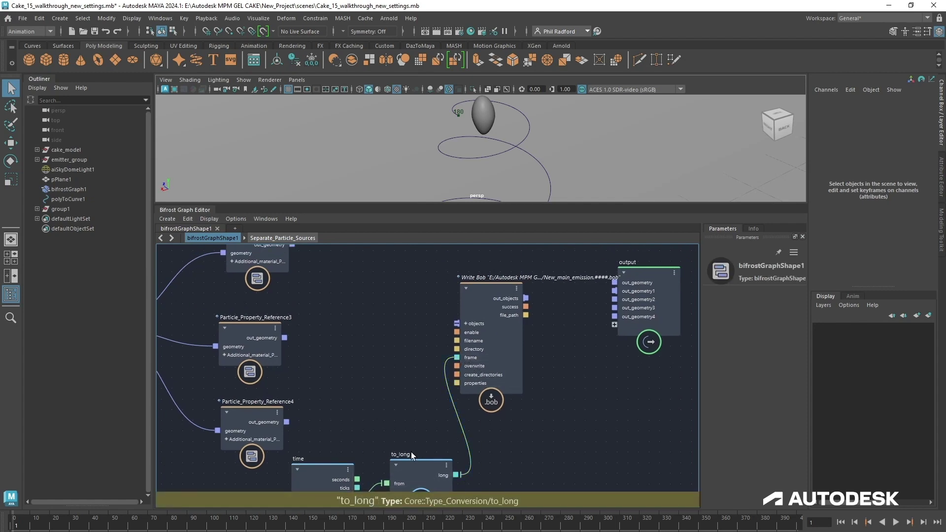
Step: Tidy the time, to_long and write_Bifrost_object nodes and widen the parameter area to show more of the filename
drag(418, 474, 415, 449)
drag(320, 469, 316, 486)
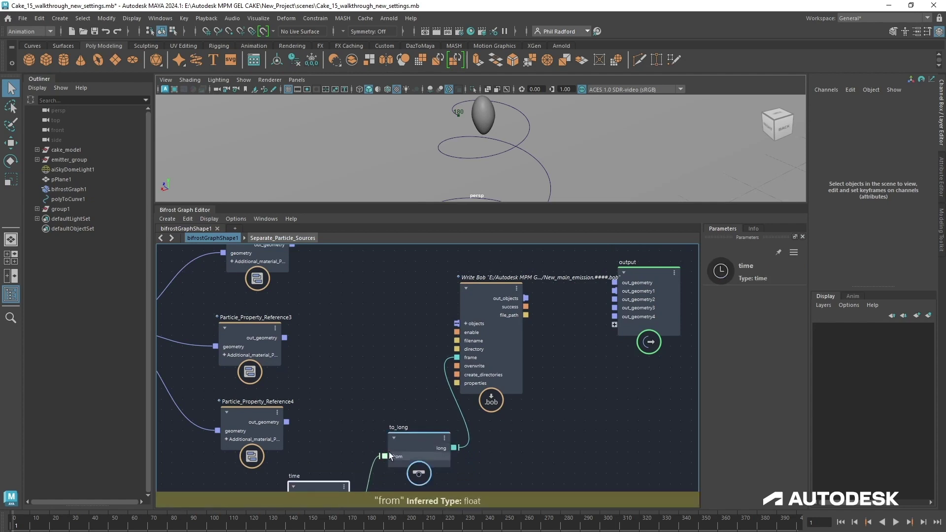
drag(417, 445, 407, 450)
drag(508, 353, 505, 356)
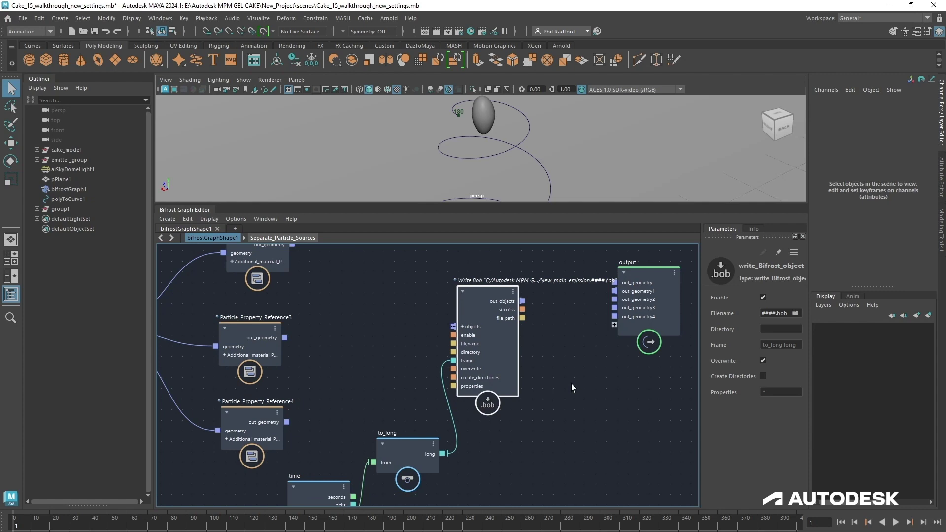
drag(701, 367, 655, 355)
drag(785, 313, 670, 317)
Step: Examine source_mpm_gel1's Gel Properties and trace the graph through simulate_mpm to the Particle_Property_Reference branches and the write node
alt+middle_drag(365, 295, 416, 339)
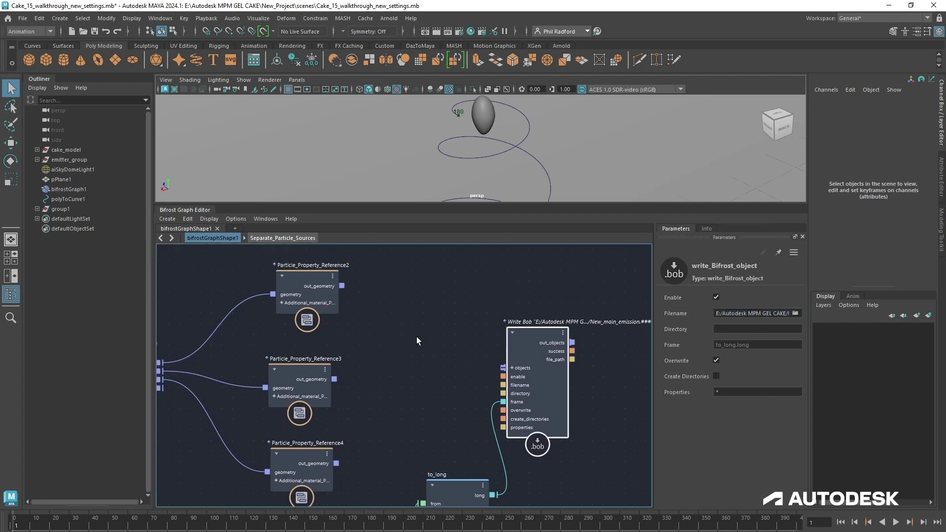
scroll(417, 370, down, 2)
alt+middle_drag(423, 379, 472, 384)
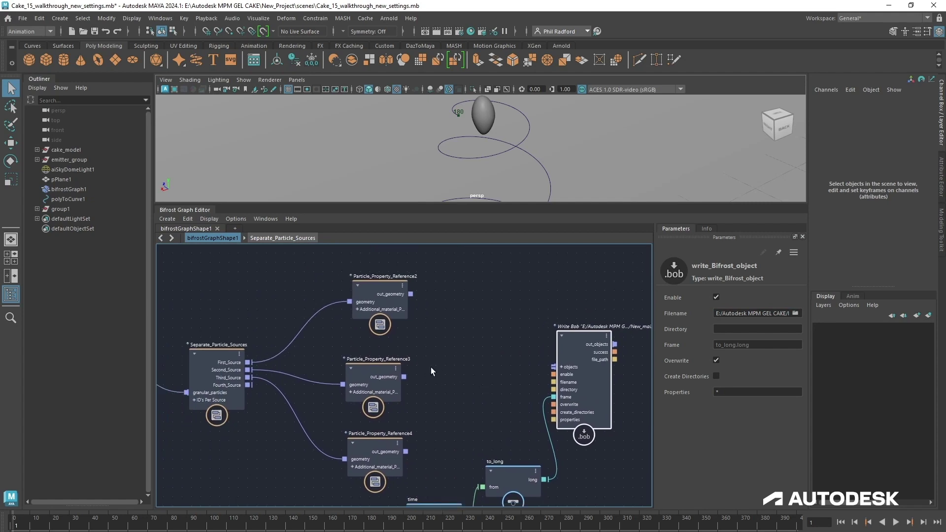
middle_drag(268, 327, 510, 349)
drag(374, 361, 366, 336)
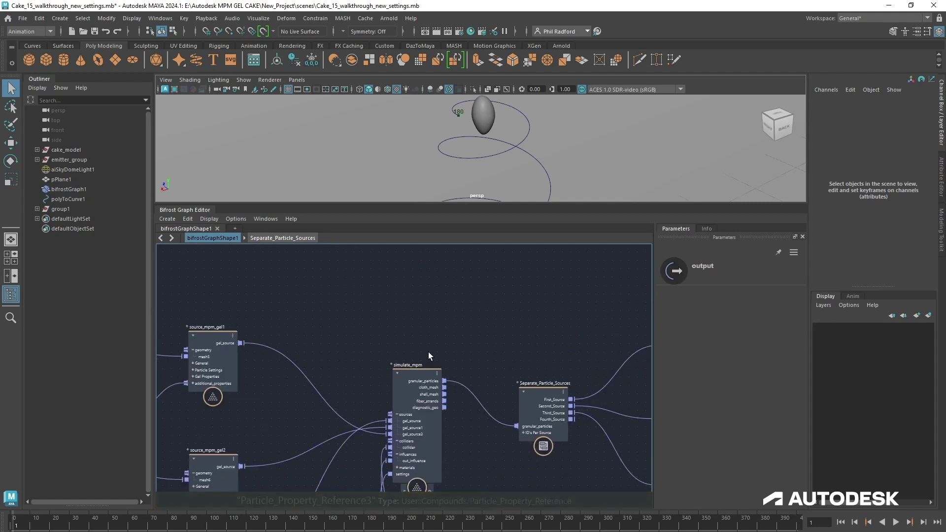
drag(214, 333, 220, 309)
scroll(720, 429, down, 5)
scroll(709, 430, down, 2)
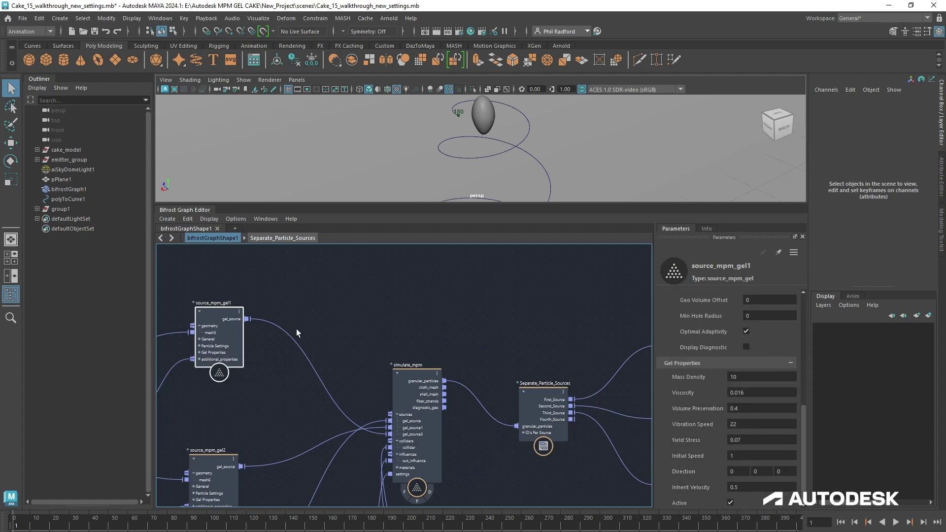
drag(205, 332, 213, 336)
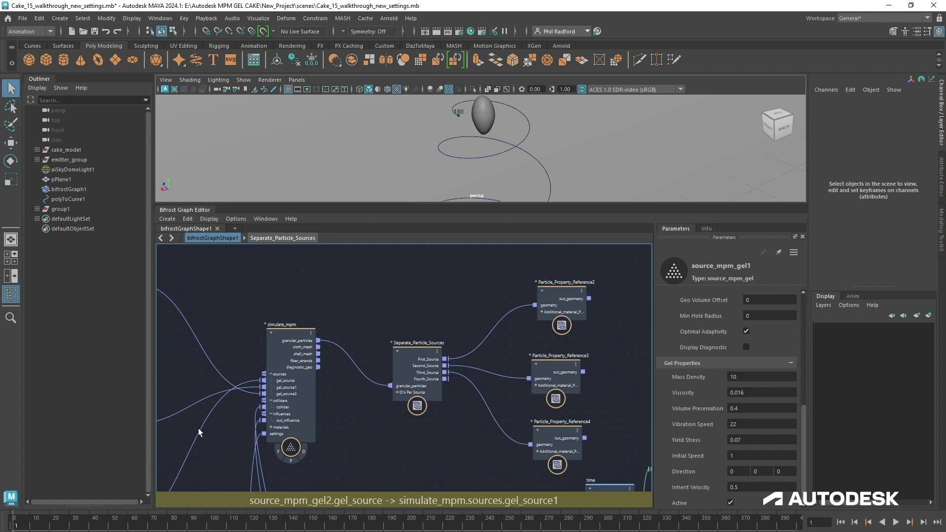
scroll(415, 329, up, 1)
alt+middle_drag(415, 323, 295, 339)
scroll(347, 317, down, 3)
scroll(467, 364, up, 1)
alt+middle_drag(467, 365, 436, 371)
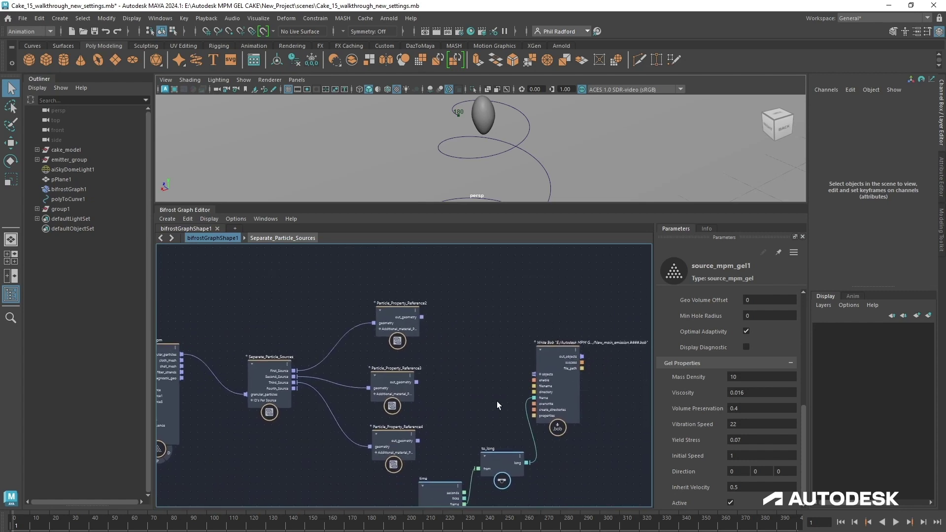
Step: Move write_Bifrost_object and to_long farther from the Particle_Property_Reference nodes and align those three nodes in an evenly spaced column
drag(547, 379, 613, 412)
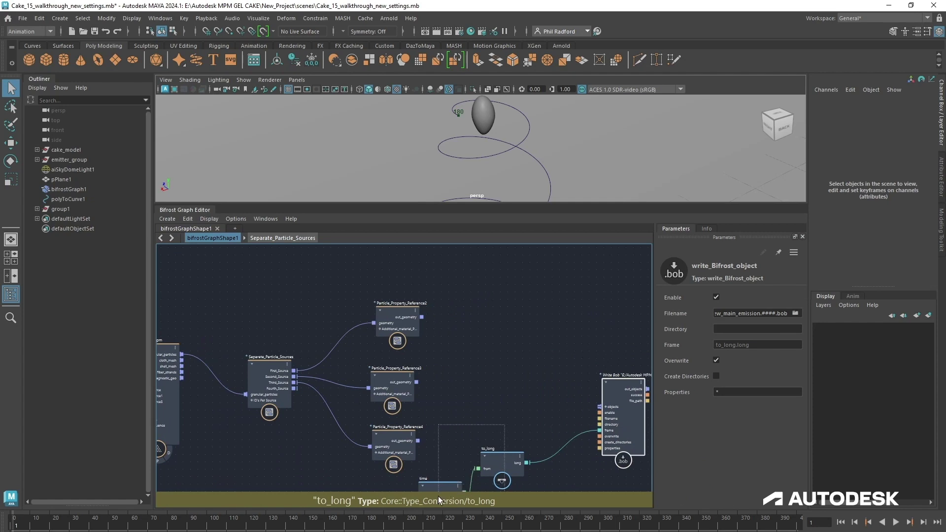
click(502, 458)
drag(502, 458, 531, 490)
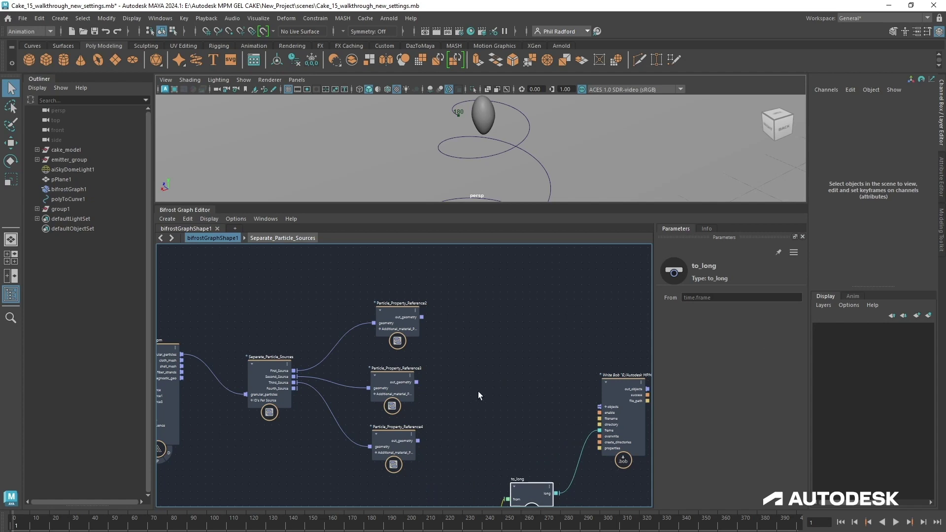
drag(386, 325, 387, 312)
drag(398, 383, 404, 378)
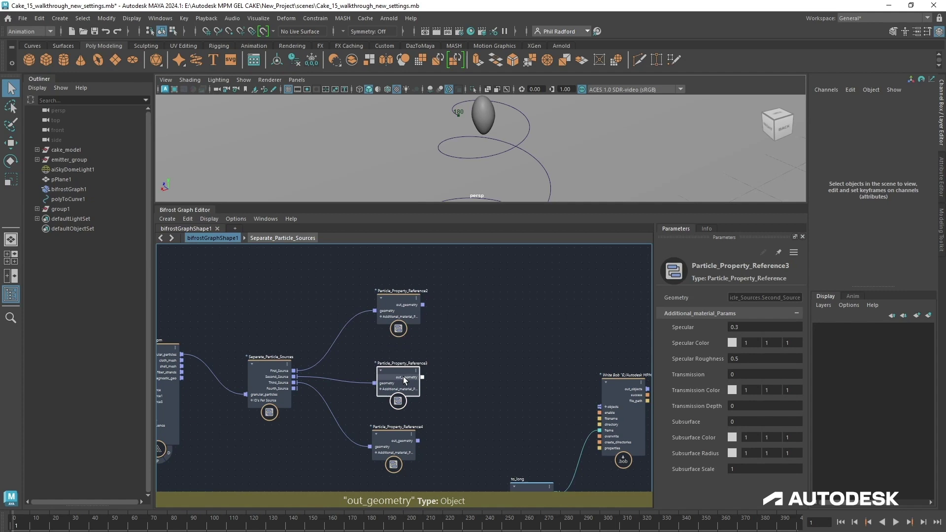
drag(392, 439, 395, 441)
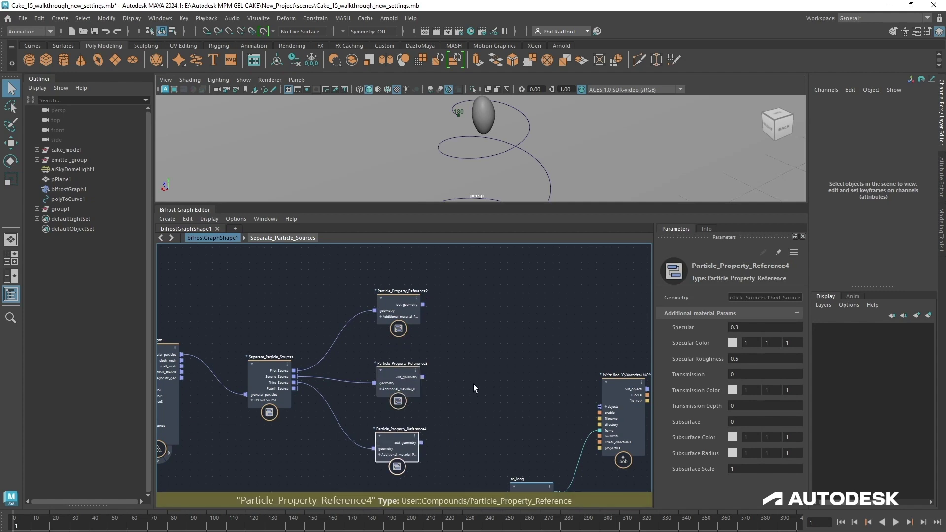
middle_drag(492, 406, 418, 389)
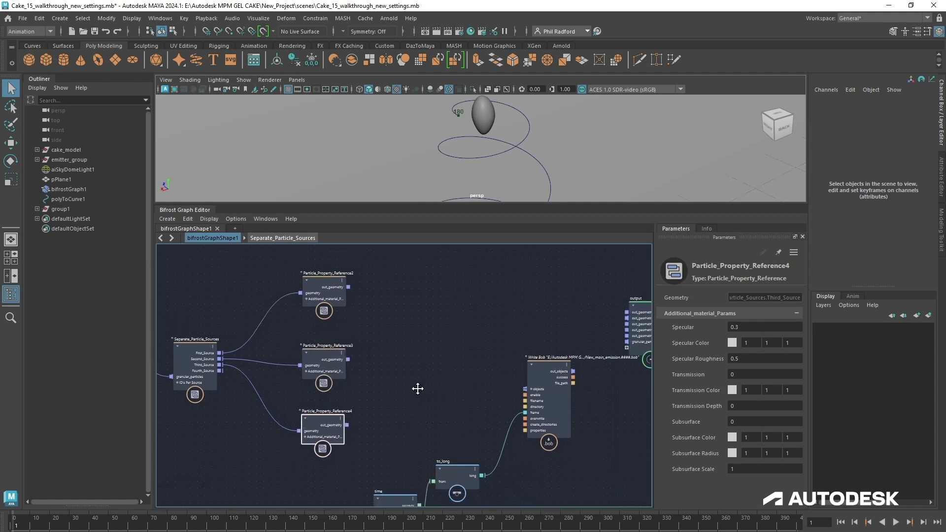
click(547, 377)
middle_drag(404, 343, 470, 368)
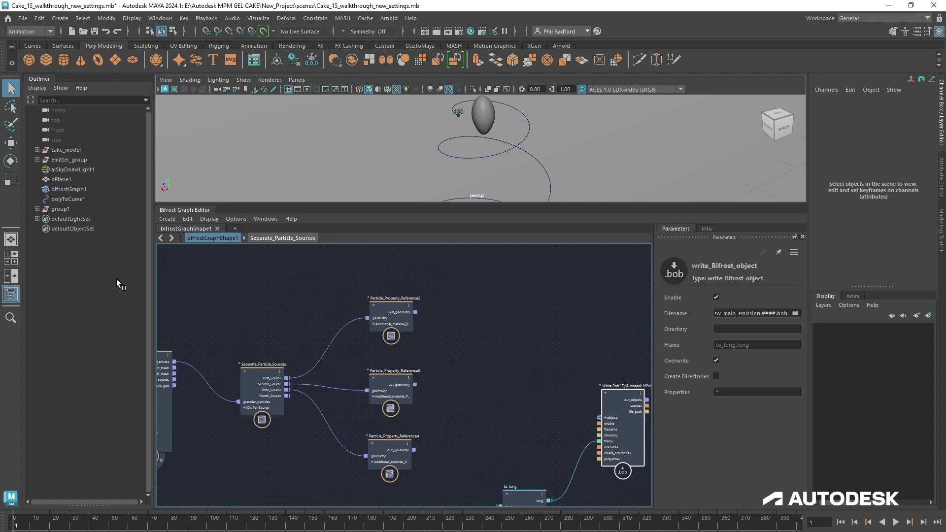
Step: Import the ice_cream example from the Gel category of the Bifrost Browser and close the browser
click(167, 20)
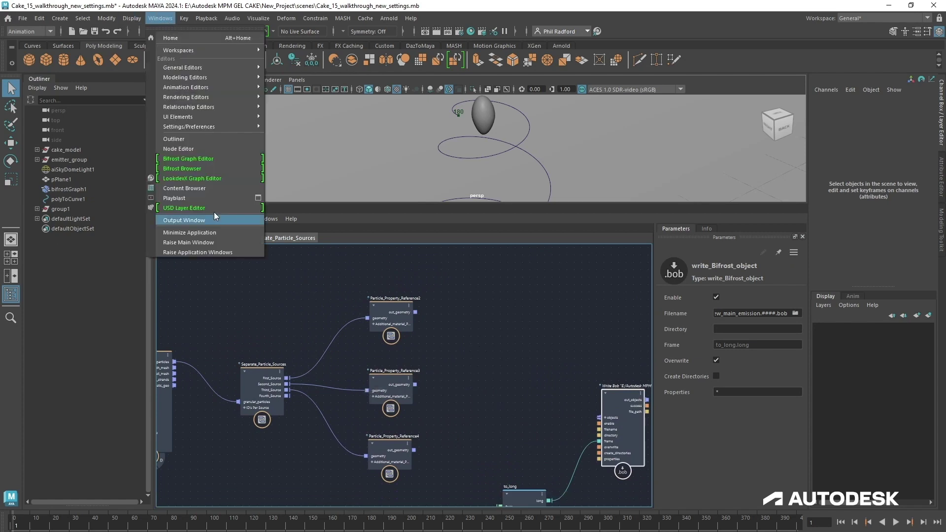
click(201, 169)
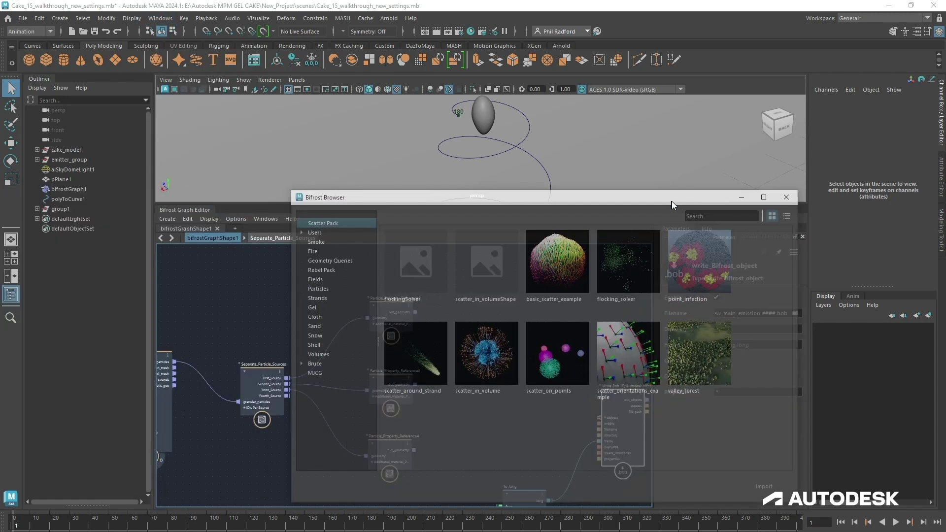
click(325, 265)
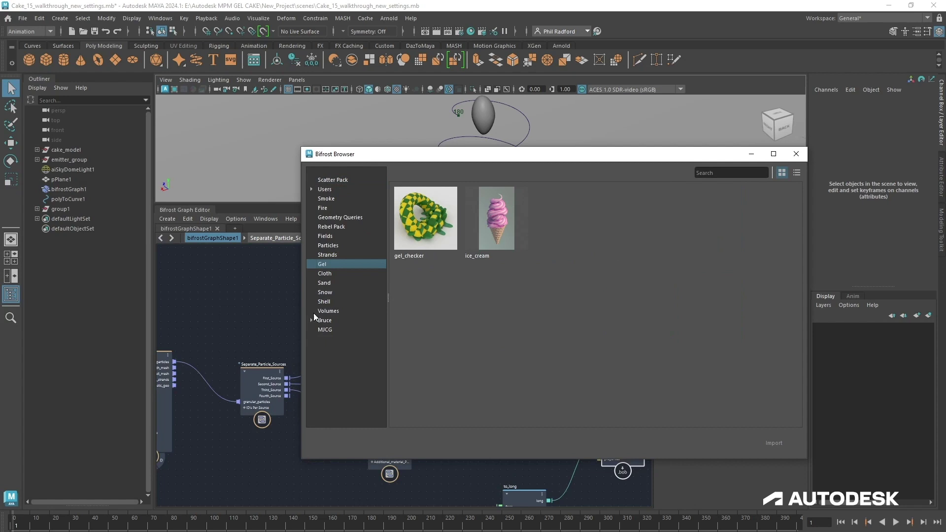
double_click(495, 213)
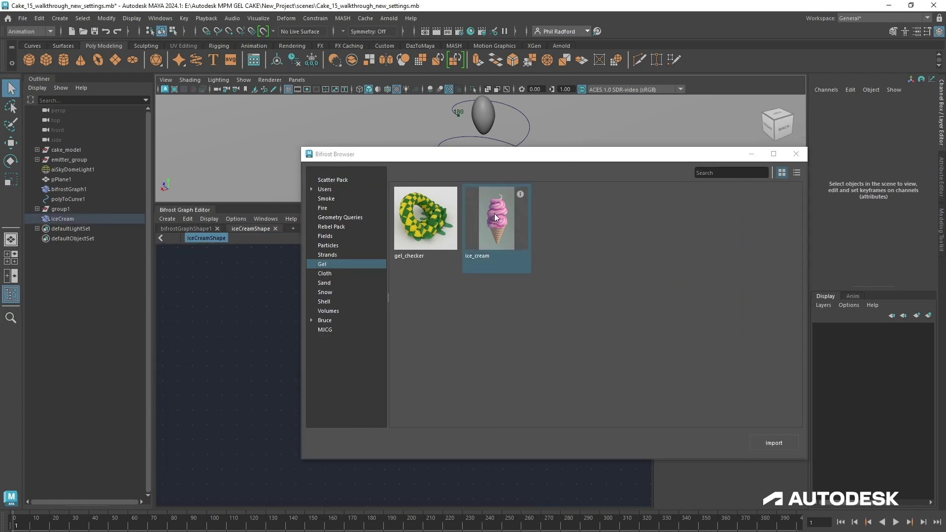
click(796, 154)
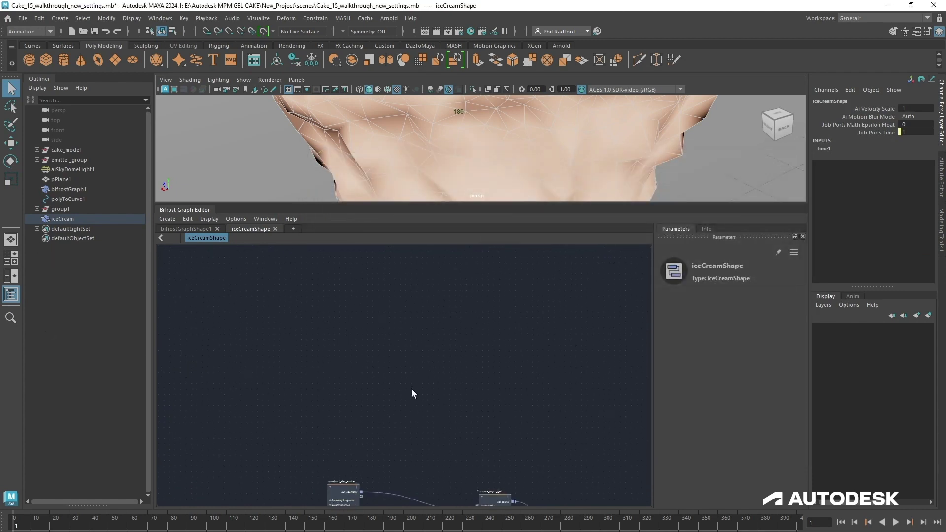
Step: Locate the File Caching group with its erase_component_properties and file_cache nodes in the iceCreamShape graph
scroll(412, 390, down, 3)
middle_drag(367, 377, 74, 271)
scroll(477, 427, up, 3)
middle_drag(513, 450, 597, 482)
scroll(315, 289, up, 3)
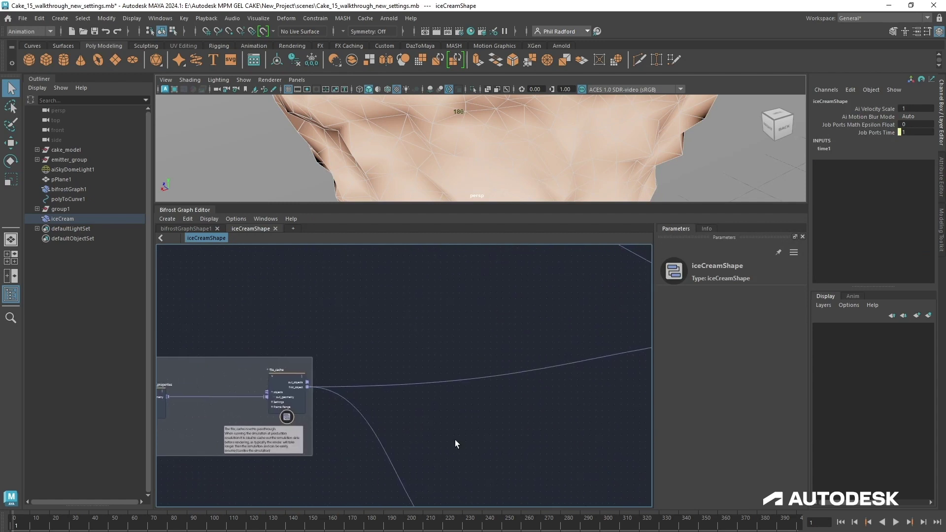
scroll(455, 439, down, 2)
middle_drag(455, 439, 654, 392)
scroll(530, 382, up, 2)
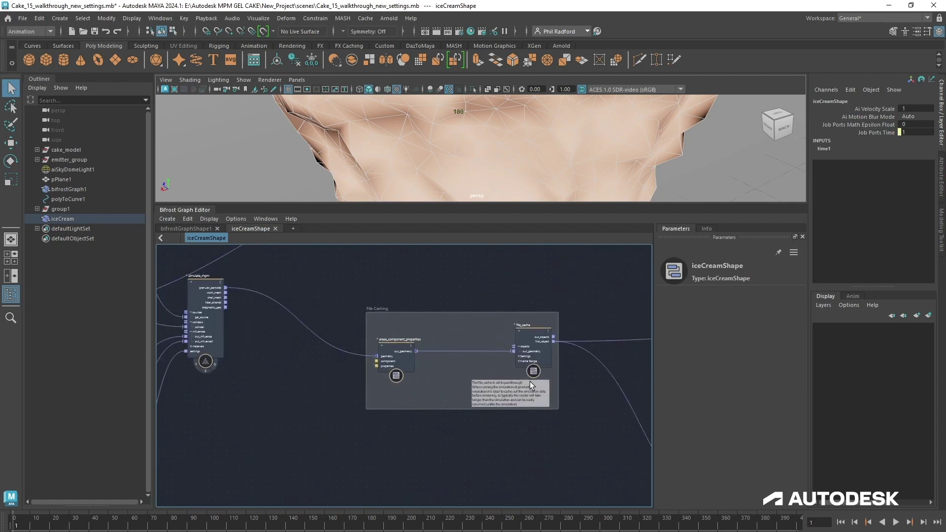
Step: Review the File Caching group's erase_component_properties node, including its full property list, and copy the node
click(529, 341)
click(389, 344)
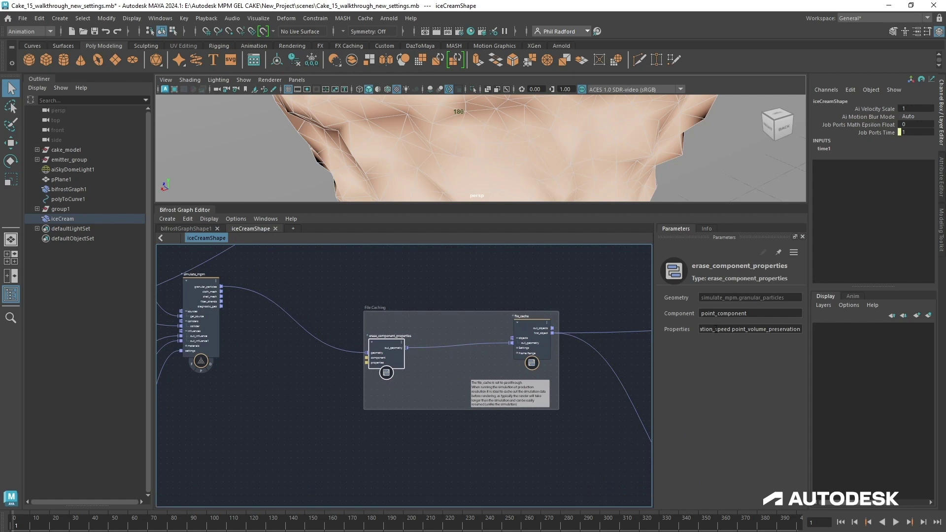
drag(800, 329, 627, 316)
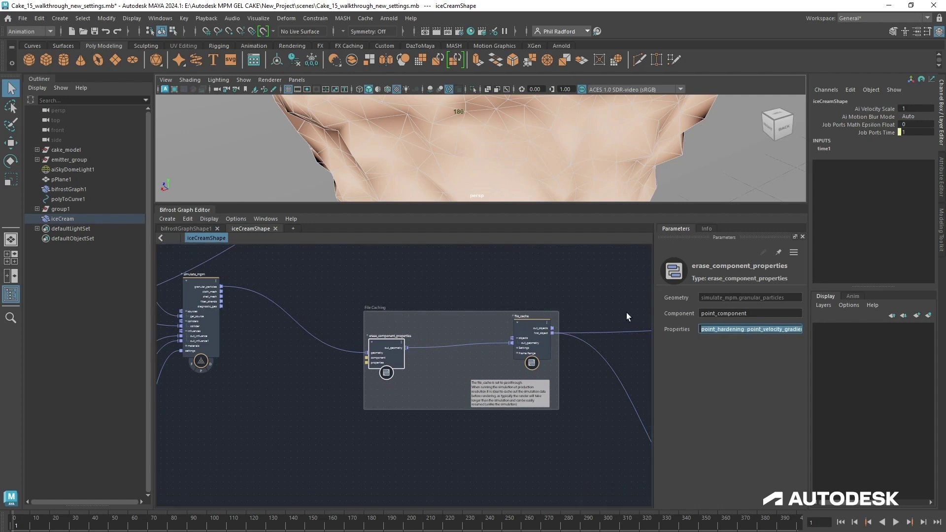
click(721, 330)
alt+middle_drag(259, 421, 229, 442)
drag(704, 329, 595, 334)
drag(348, 380, 362, 373)
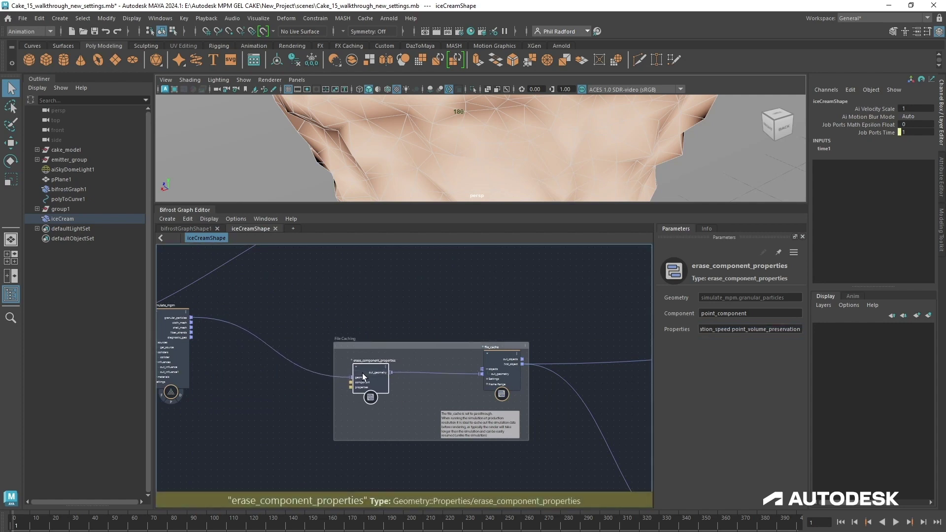
Step: Return to the bifrostGraphShape1 graph and delete the iceCream example from the scene
click(185, 228)
click(66, 219)
key(Delete)
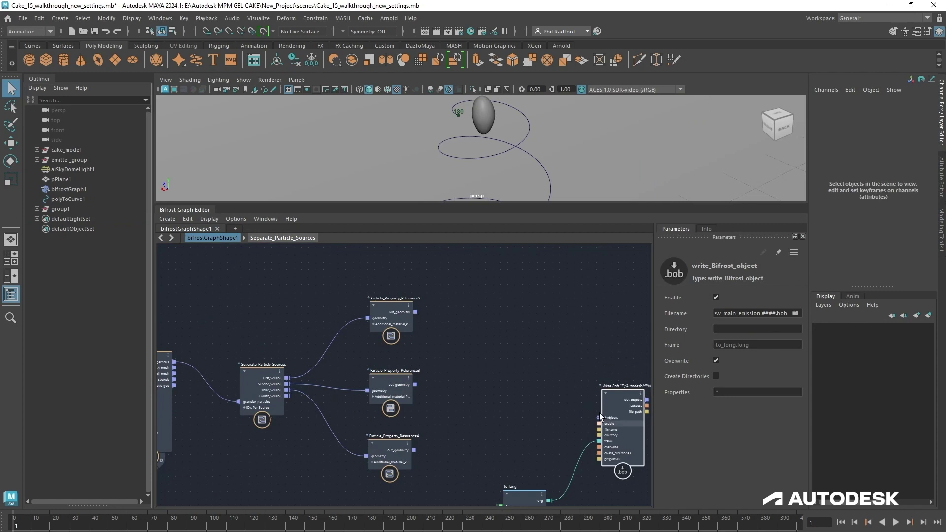
Step: Paste erase_component_properties and insert it between simulate_mpm's granular_particles output and Separate_Particle_Sources, spacing the nodes evenly
alt+middle_drag(548, 387, 666, 387)
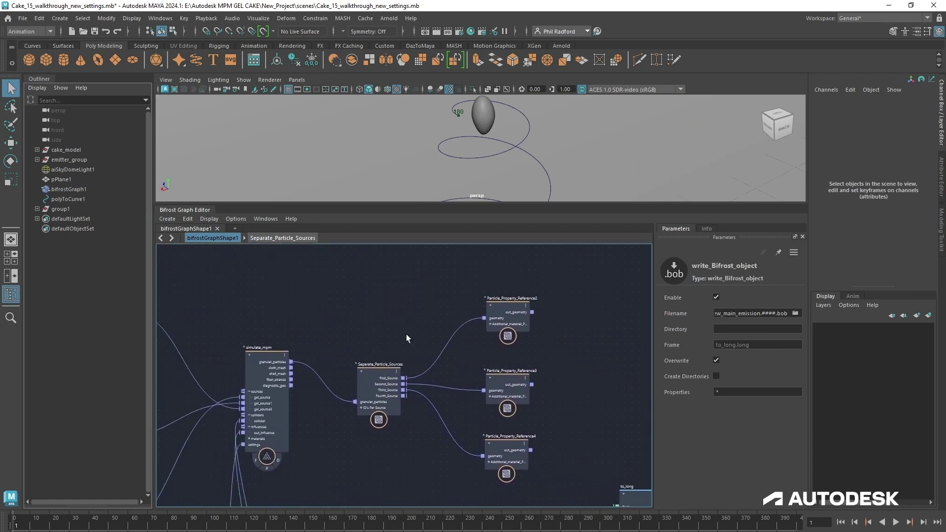
click(355, 309)
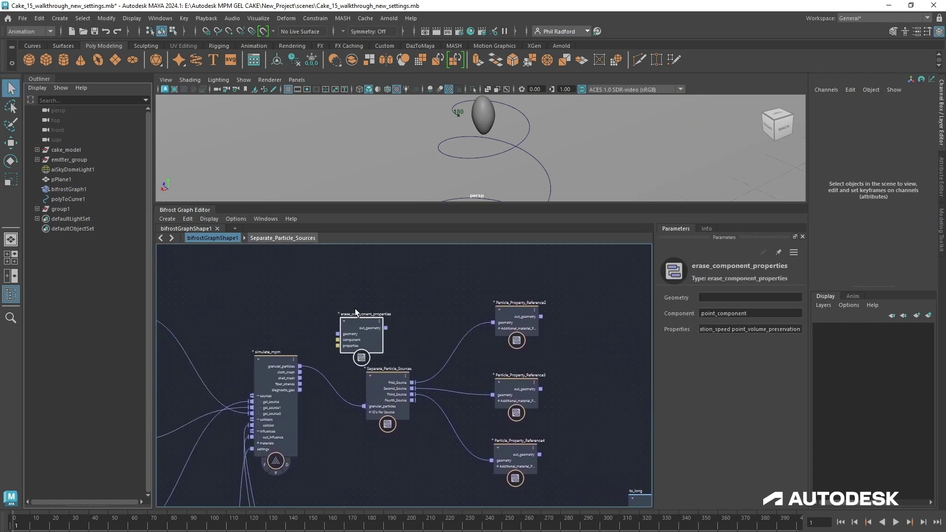
drag(391, 386, 416, 385)
mouse_move(362, 339)
mouse_down()
mouse_move(349, 375)
mouse_move(423, 373)
mouse_up()
click(357, 368)
drag(359, 366, 356, 368)
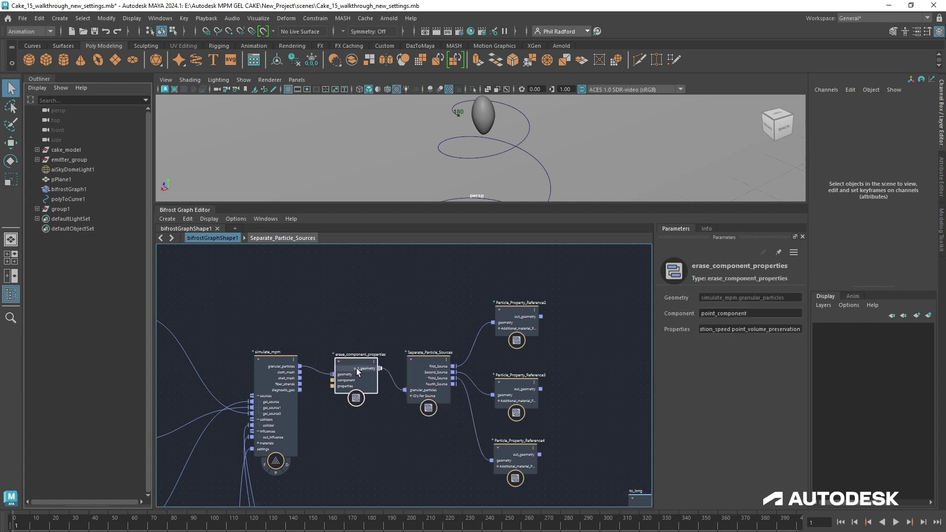
Step: Read through the list of point properties that the pasted erase_component_properties node removes
drag(801, 329, 643, 336)
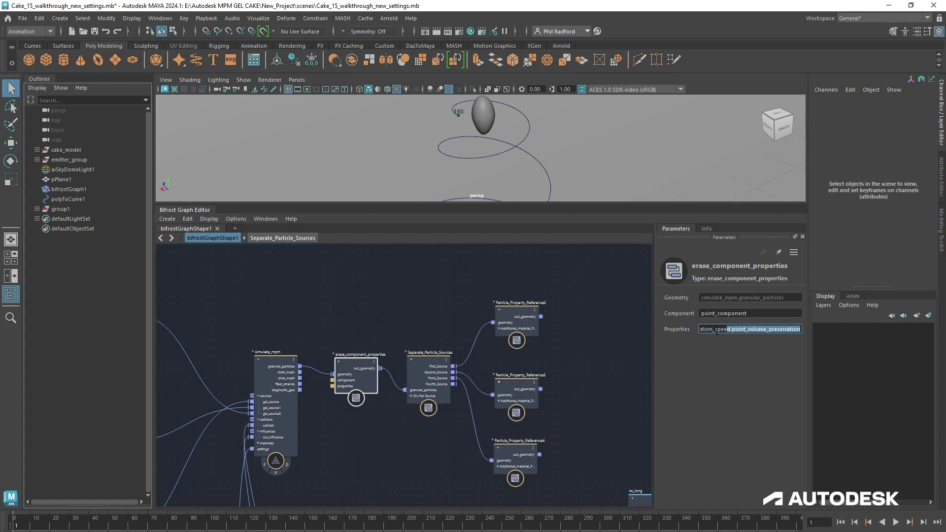
click(716, 330)
drag(732, 330, 809, 329)
click(779, 335)
drag(739, 329, 647, 328)
click(742, 330)
drag(745, 331, 668, 332)
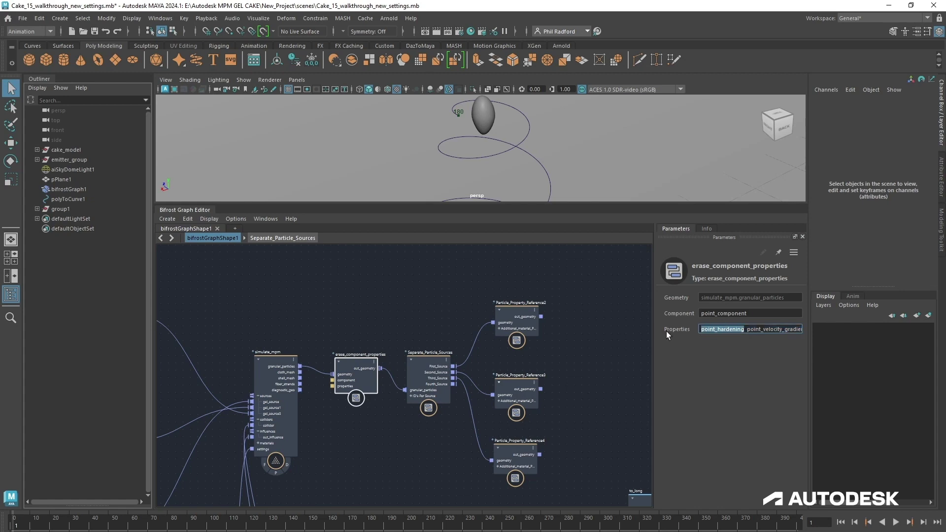
Step: Reposition write_Bifrost_object beside to_long, between the Particle_Property_Reference nodes and the output node, and check the to_long input
middle_drag(599, 414, 539, 405)
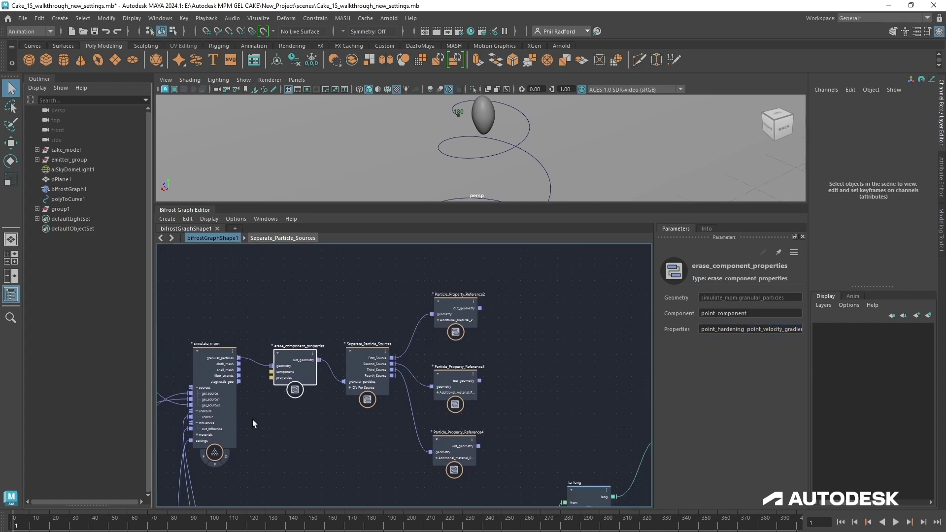
middle_drag(384, 451, 293, 431)
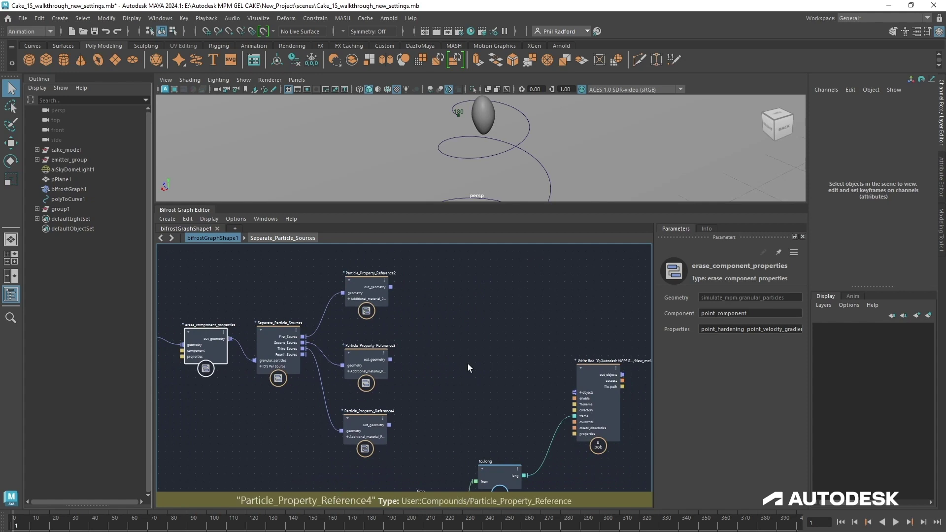
middle_drag(466, 365, 447, 383)
click(570, 395)
drag(569, 393, 528, 309)
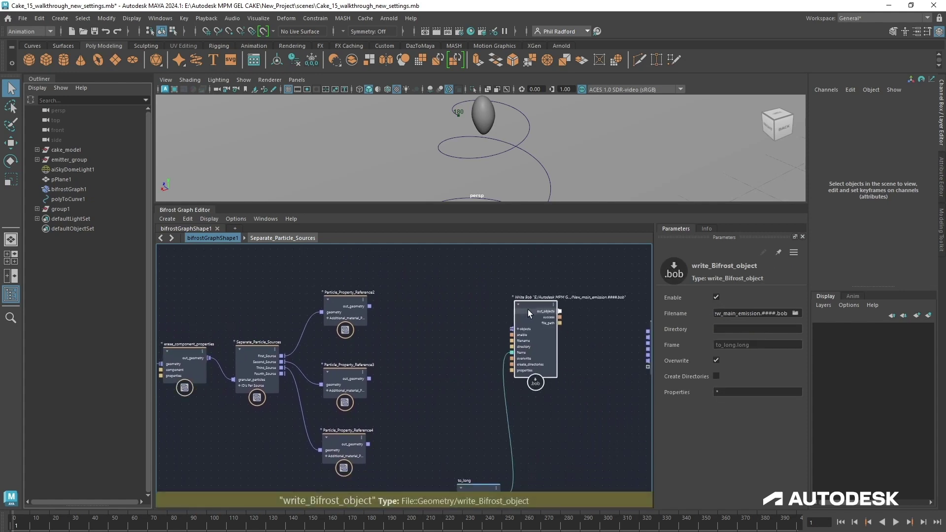
middle_drag(410, 325, 383, 353)
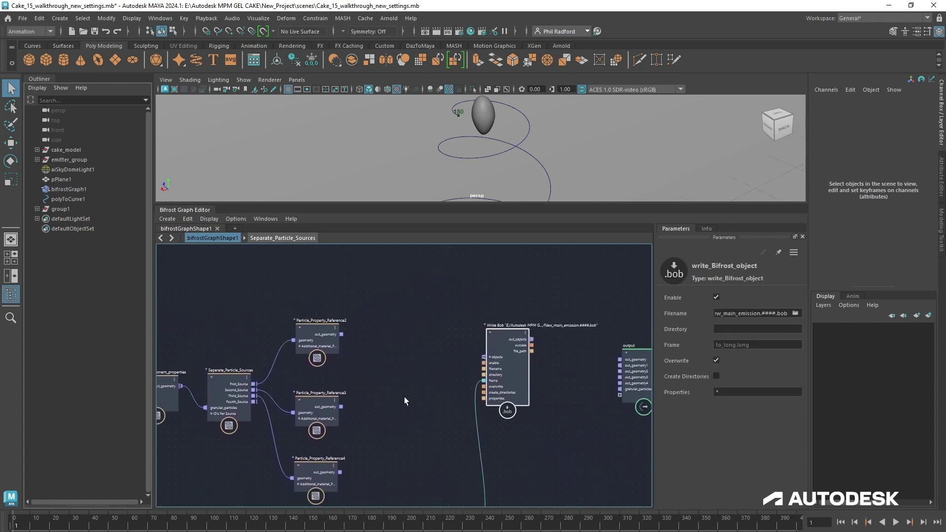
middle_drag(404, 400, 406, 345)
drag(483, 305, 516, 439)
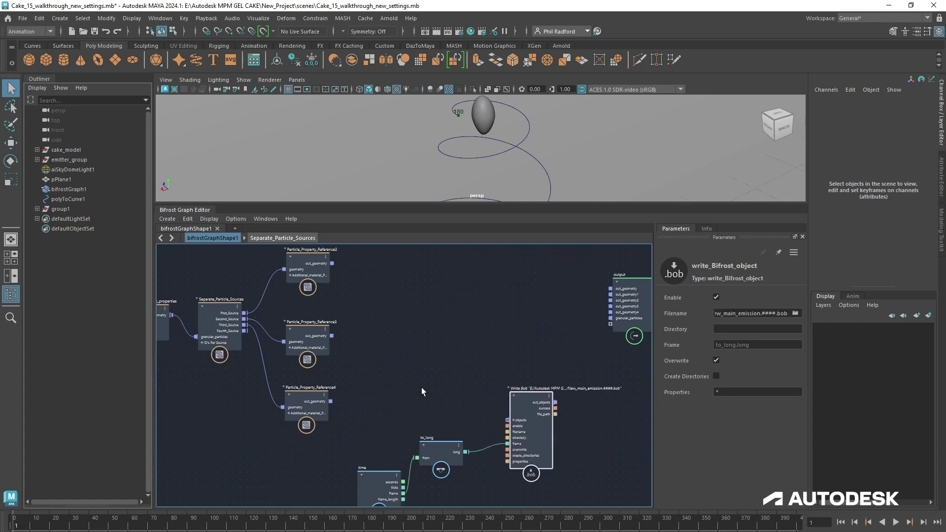
click(437, 451)
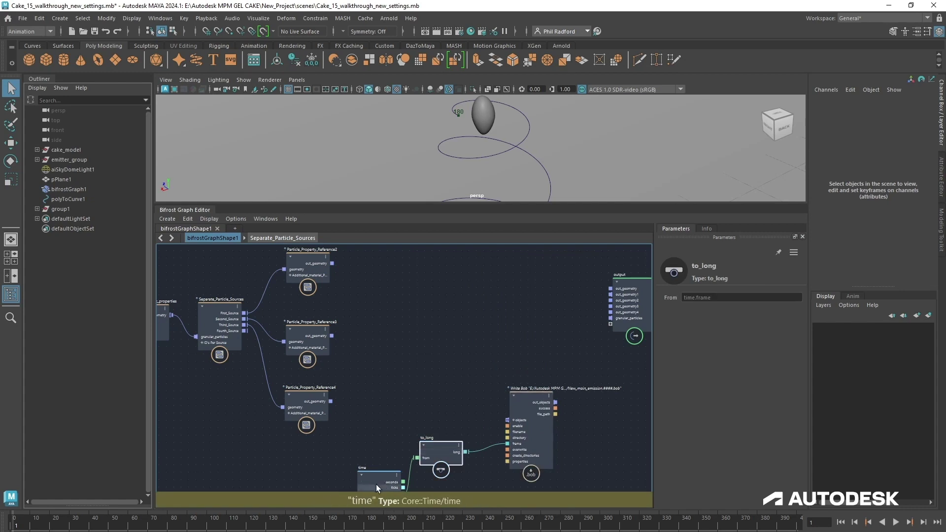
click(515, 414)
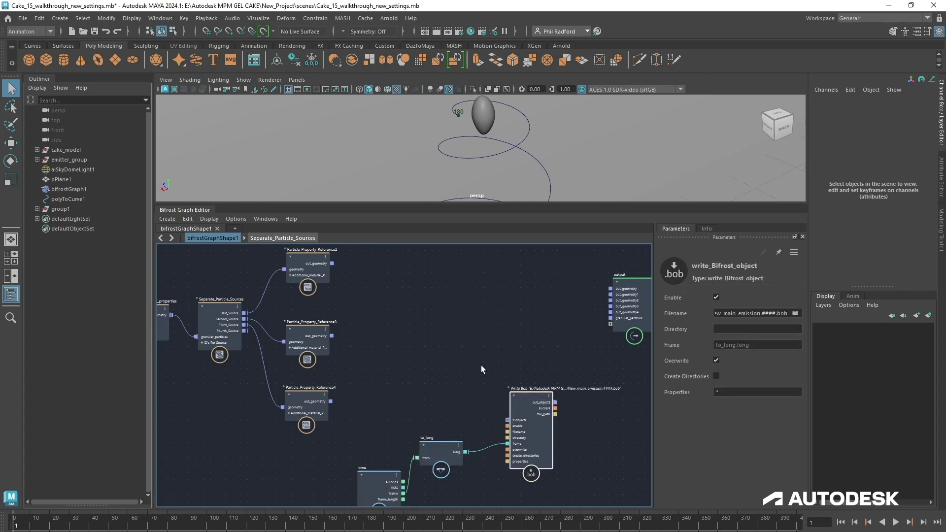
drag(518, 397, 514, 381)
Step: With the timeline at frame 1, wire Particle_Property_Reference2's out_geometry into write_Bifrost_object's objects and its out_objects into the output node
middle_drag(432, 329, 427, 352)
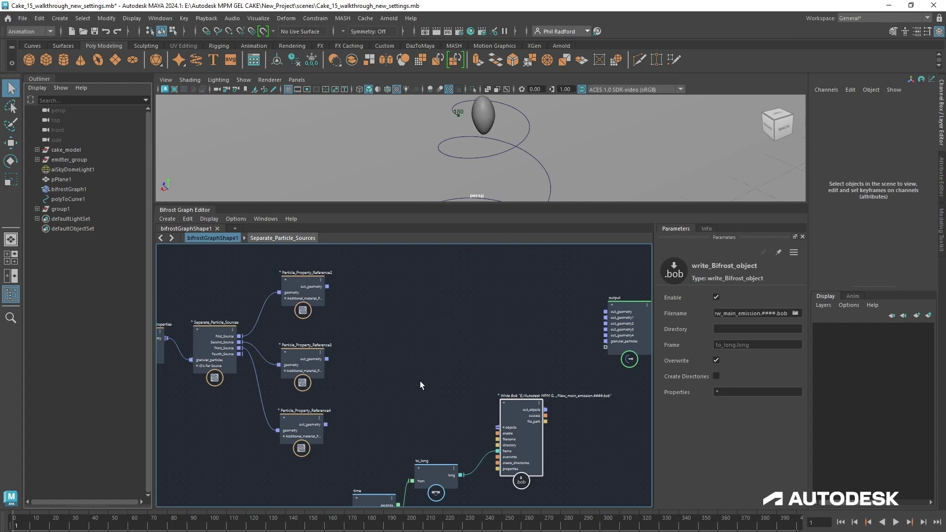
scroll(415, 336, down, 2)
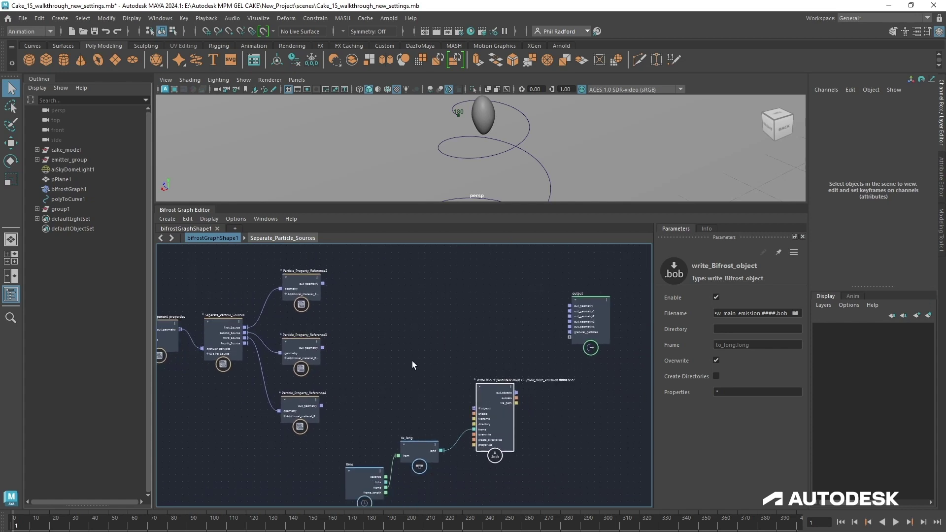
middle_drag(412, 360, 437, 377)
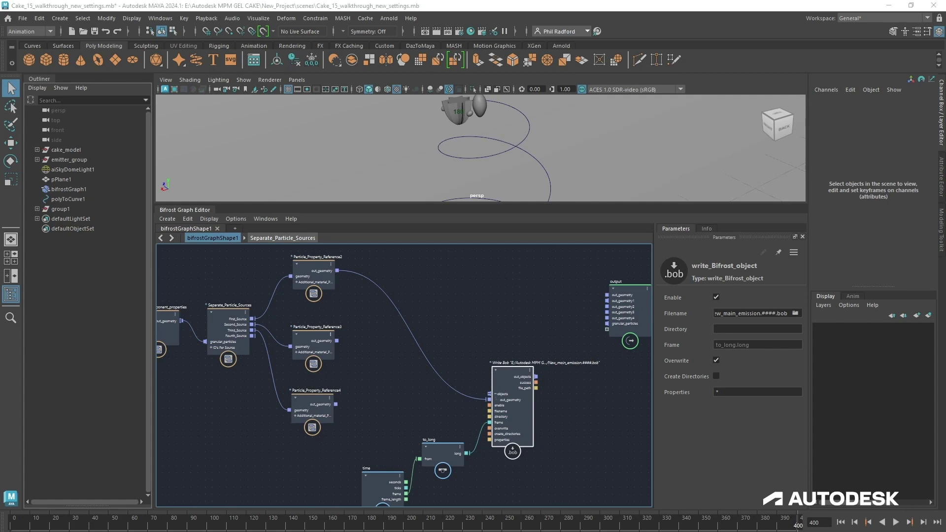
click(841, 522)
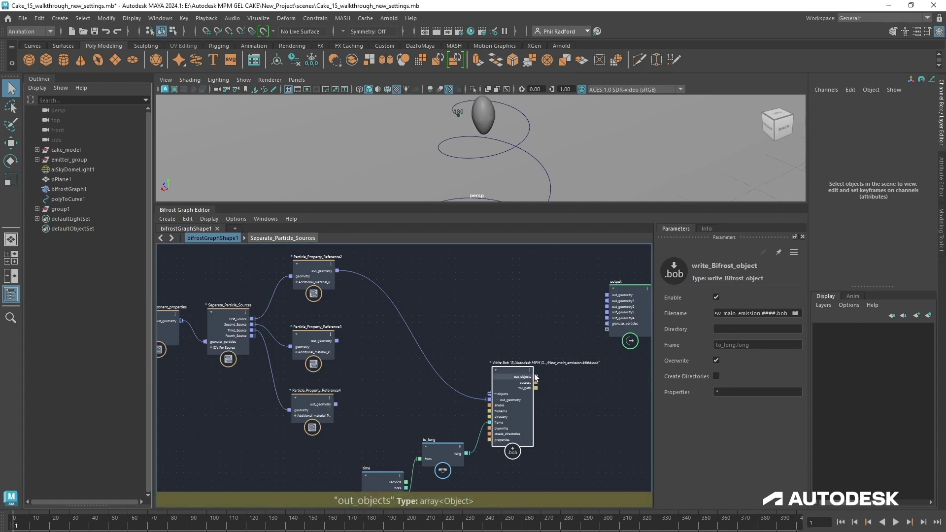
drag(537, 377, 616, 330)
Step: Enlarge the viewport, frame the muffin and emitters, and play the simulation to write the main emission cache
drag(520, 205, 522, 429)
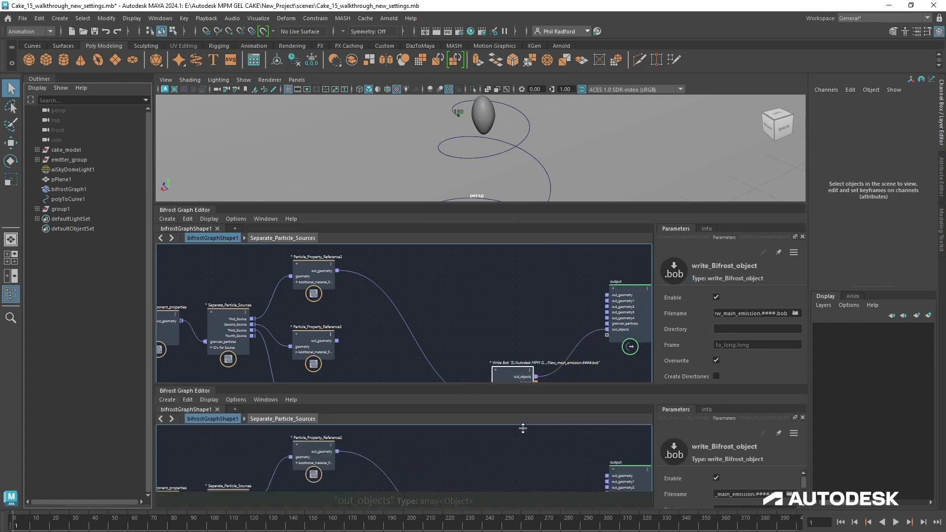
alt+middle_drag(414, 335, 413, 243)
scroll(433, 266, down, 4)
alt+drag(446, 280, 412, 262)
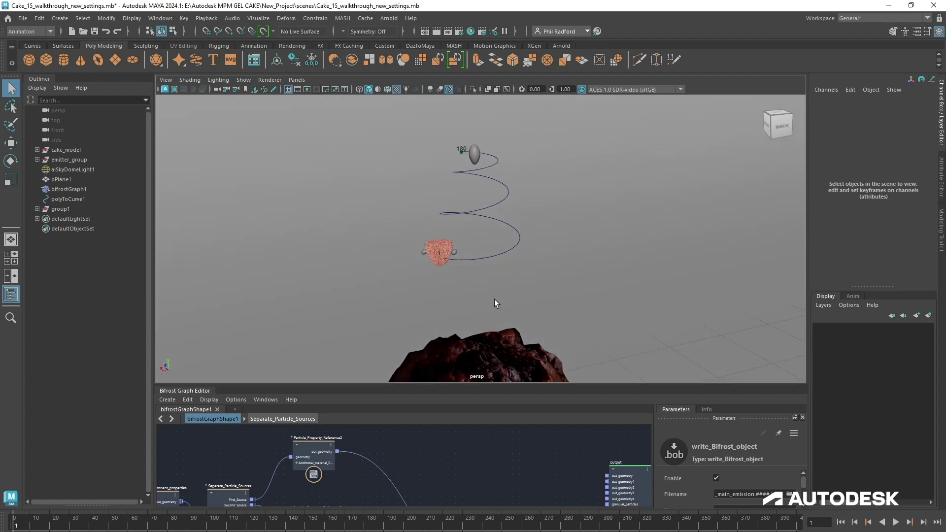
alt+middle_drag(431, 298, 436, 252)
scroll(435, 251, down, 3)
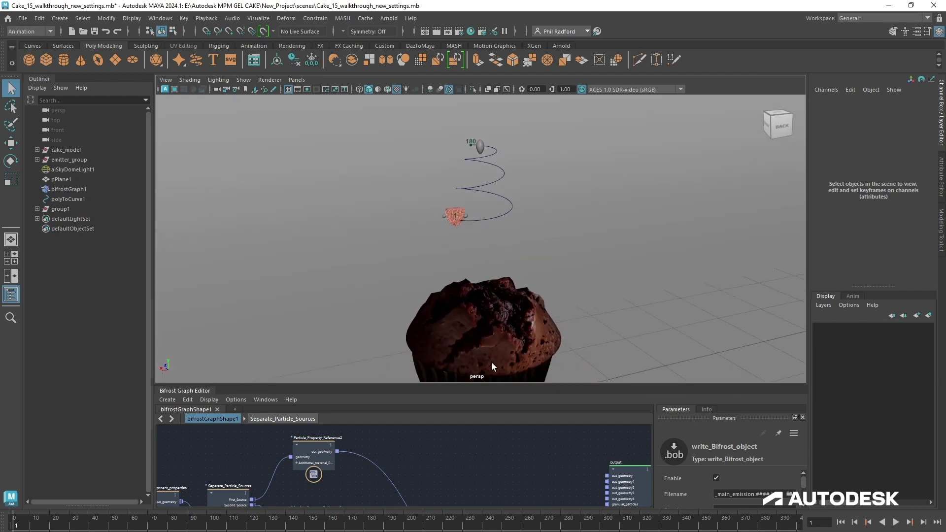
click(896, 523)
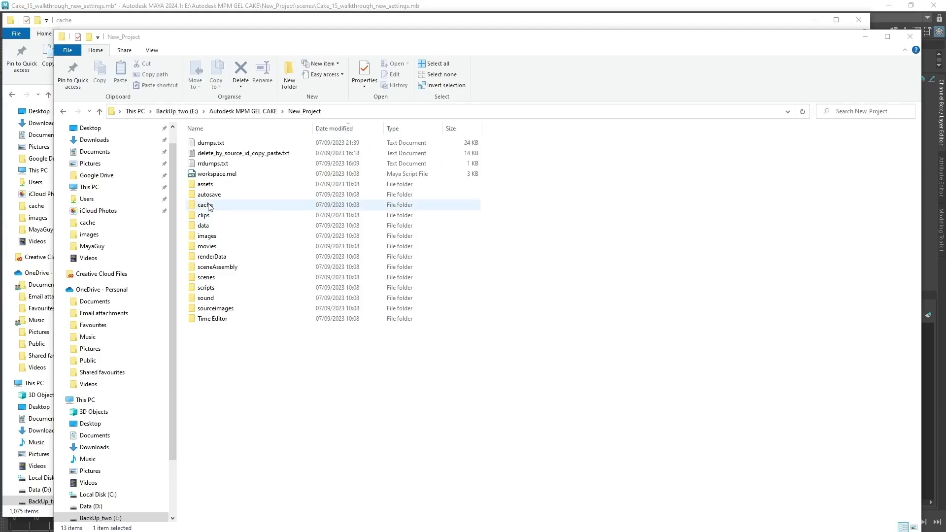
Step: In File Explorer, open New_Project's cache folder and check the New_main_emission .bob files
double_click(209, 206)
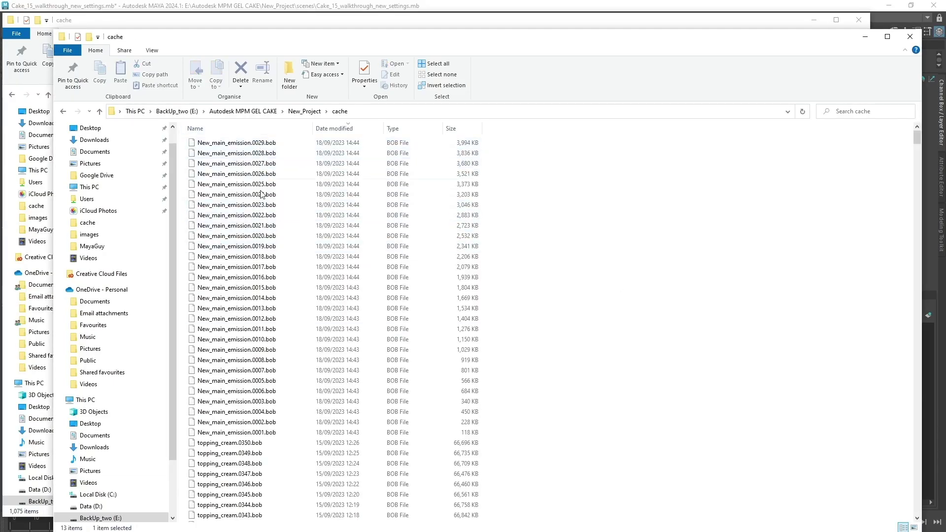
click(255, 237)
click(252, 205)
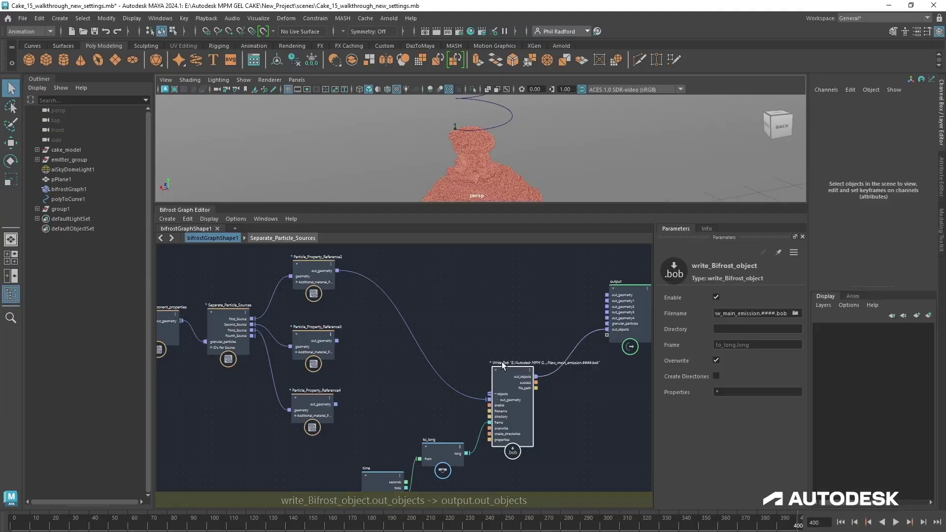
Step: Back in Maya, disconnect write_Bifrost_object from the output node and replace its objects input with Particle_Property_Reference3's out_geometry
click(564, 350)
key(Delete)
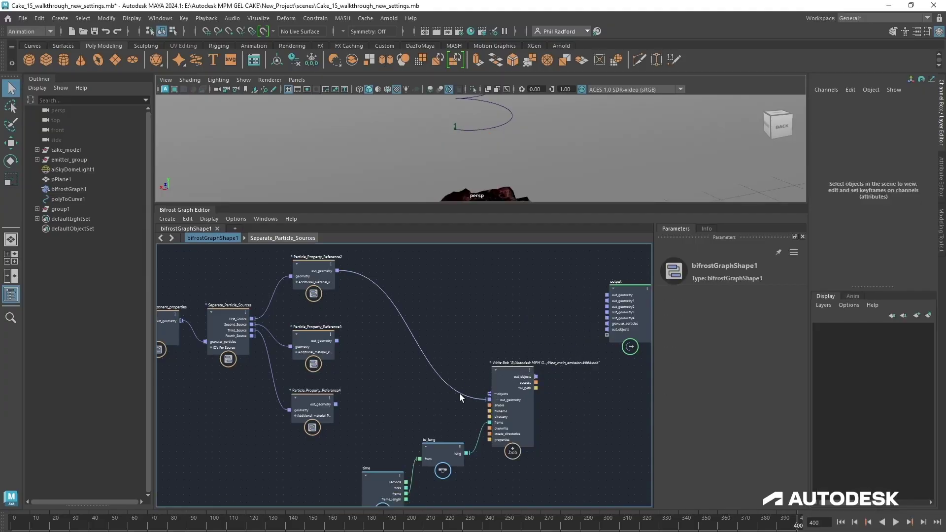
mouse_move(490, 399)
mouse_down()
mouse_move(468, 339)
mouse_move(364, 376)
mouse_move(337, 344)
mouse_move(493, 394)
mouse_up()
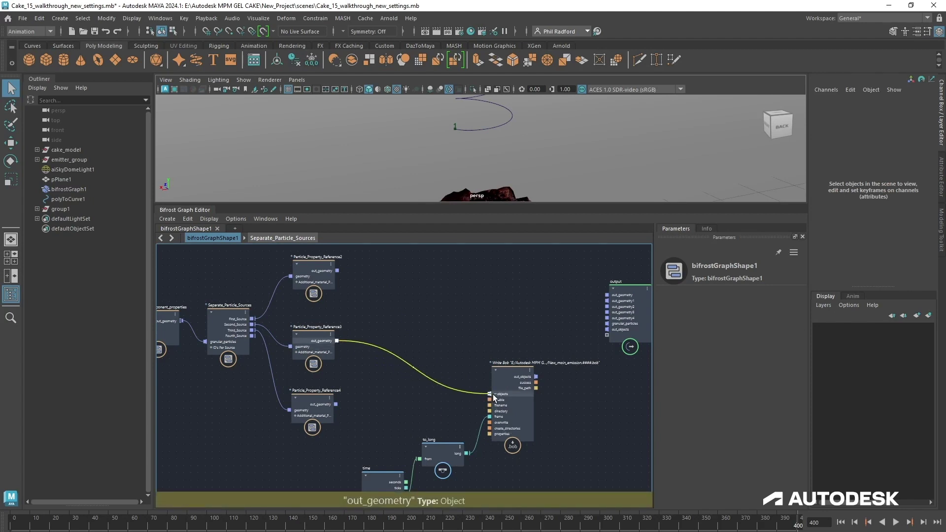
Step: Change the write_Bifrost_object cache filename to New_sides_emission.####.bob
click(507, 375)
click(762, 314)
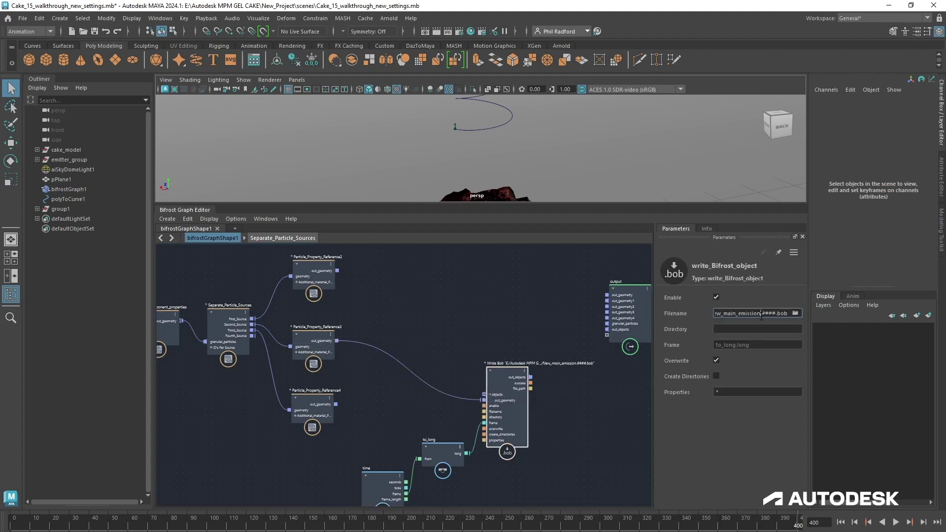
mouse_move(727, 318)
mouse_down()
mouse_move(714, 318)
mouse_move(731, 318)
mouse_up()
text(sides)
drag(509, 373, 508, 372)
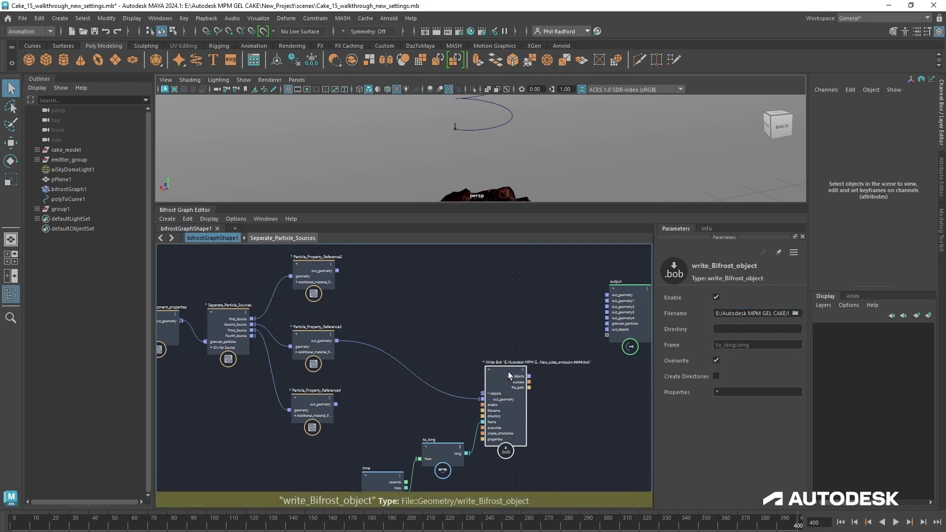
Step: From frame 1, connect write_Bifrost_object's out_objects to the output node and play the simulation to cache the sides emission
click(840, 522)
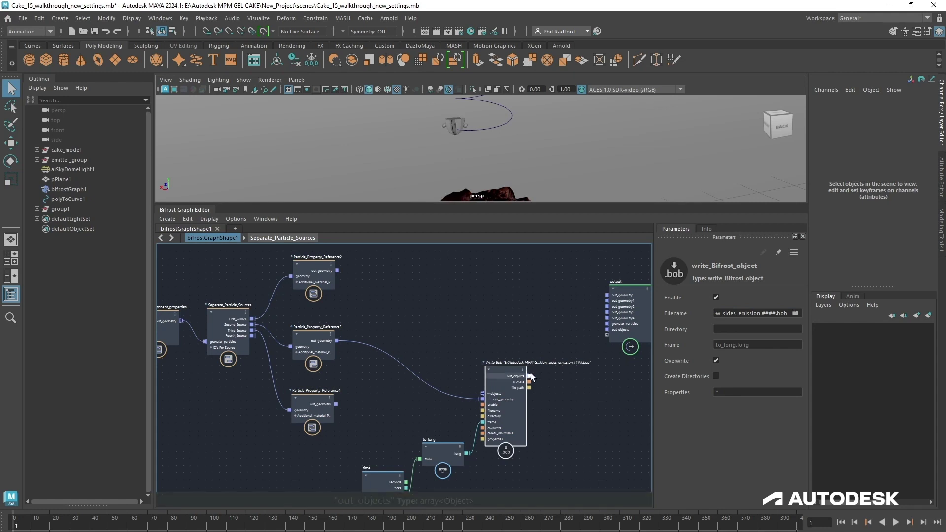
drag(529, 377, 613, 336)
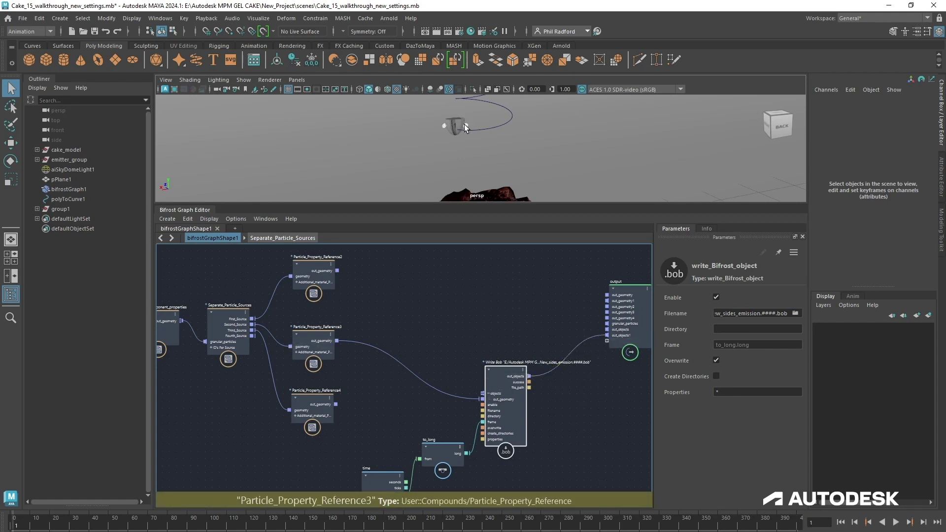
click(896, 522)
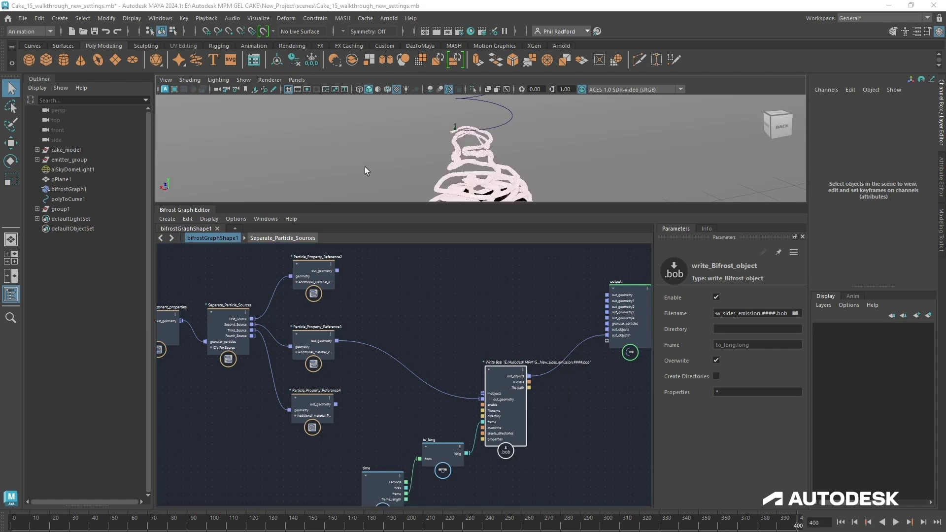
alt+middle_drag(574, 175, 564, 152)
alt+drag(564, 153, 557, 156)
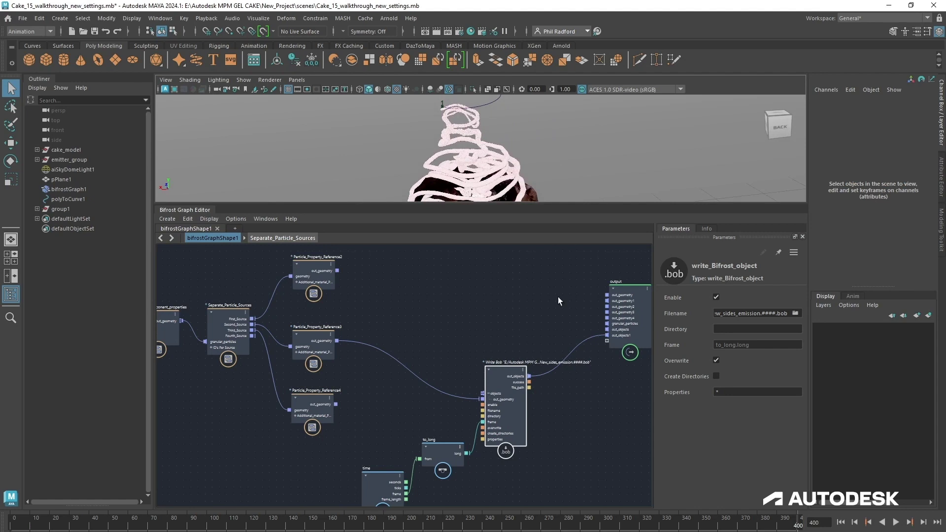
Step: Disconnect write_Bifrost_object from the output node and replace its objects input with Particle_Property_Reference4's out_geometry
ctrl+alt+shift+drag(584, 366, 534, 251)
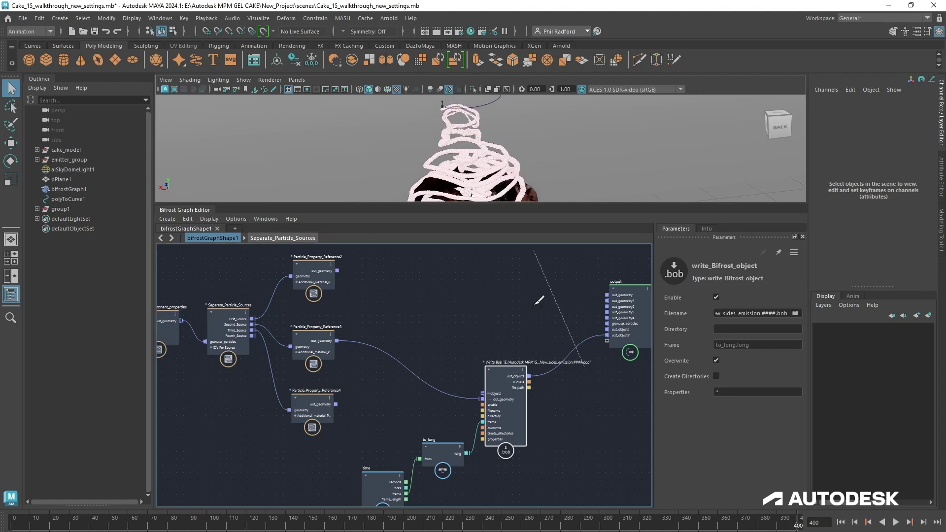
ctrl+alt+shift+drag(430, 403, 486, 306)
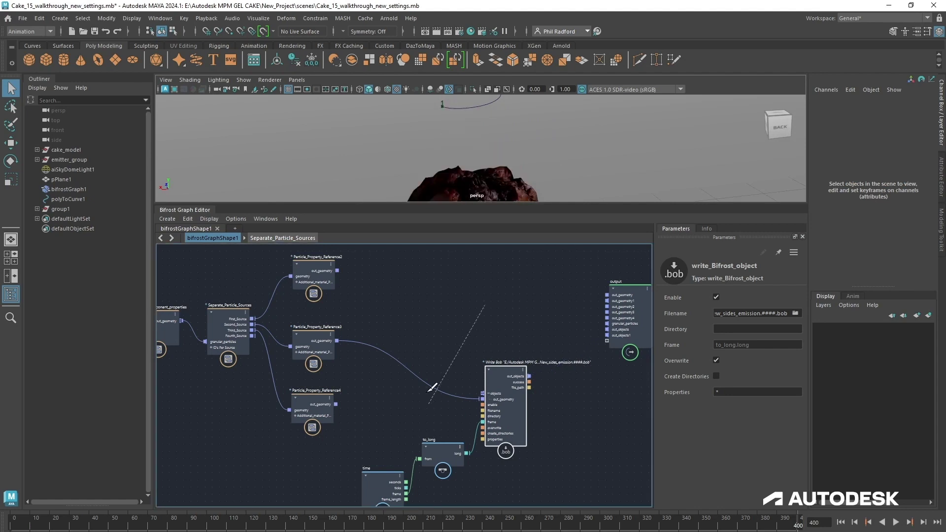
drag(335, 404, 498, 374)
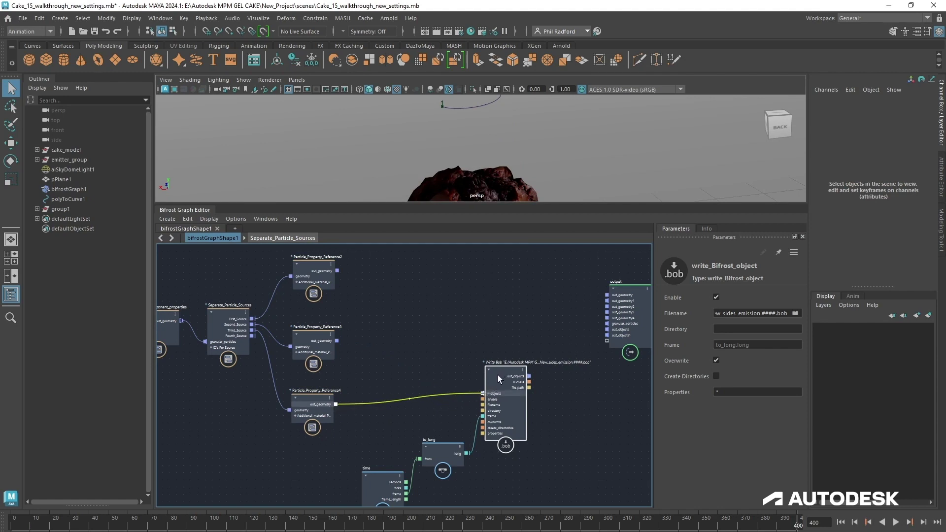
Step: Change the write_Bifrost_object cache filename to New_chocsauce_emission.####.bob
click(728, 314)
mouse_move(737, 316)
mouse_down()
mouse_move(715, 315)
mouse_move(752, 317)
mouse_up()
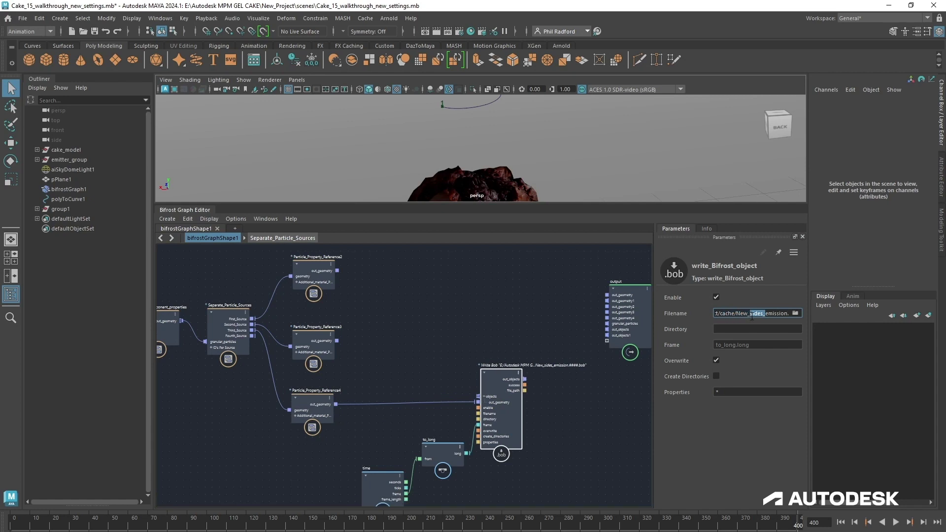
text(chocsauce_)
Step: Connect write_Bifrost_object's out_objects to the output node and play the simulation from frame 1 to cache the chocolate sauce emission
drag(504, 387, 607, 341)
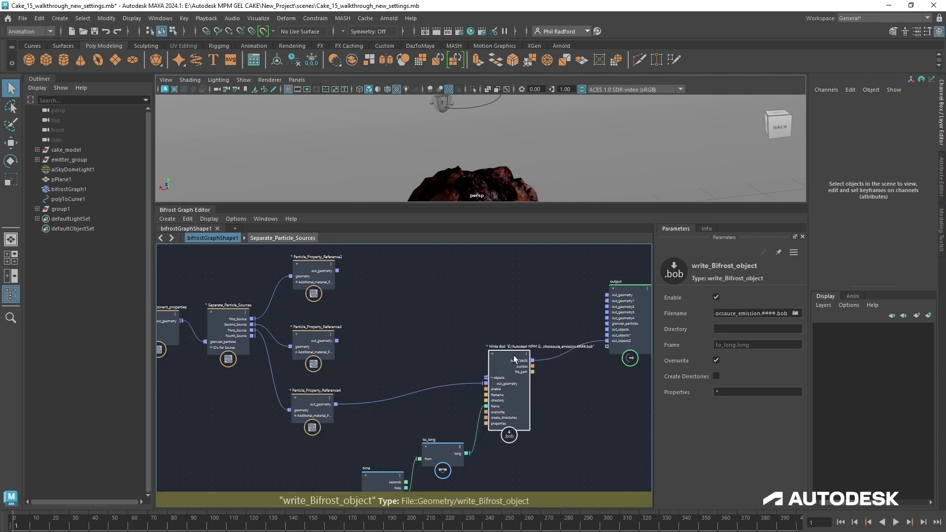
drag(506, 354, 509, 357)
click(894, 523)
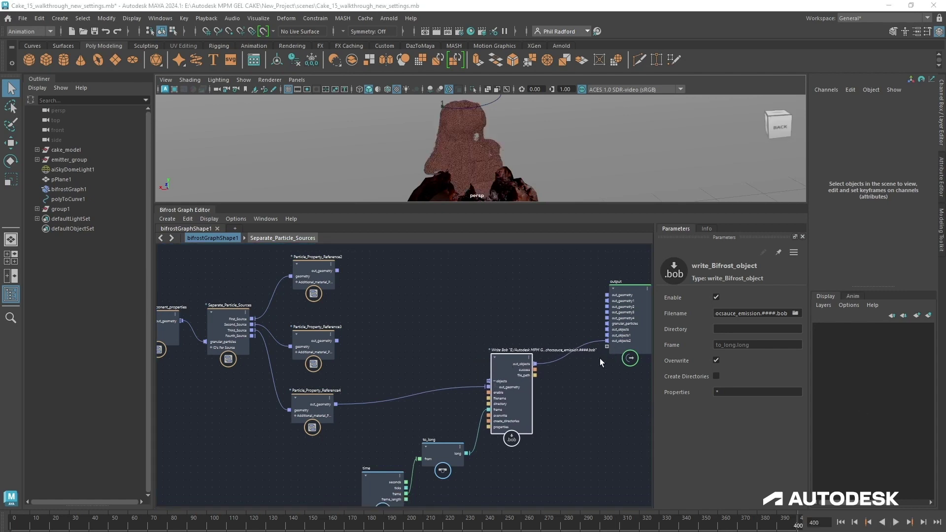
Step: Detach write_Bifrost_object from the output node and Particle_Property_Reference4, and move it with the time and to_long nodes below the particle branches
ctrl+alt+shift+drag(602, 382, 573, 307)
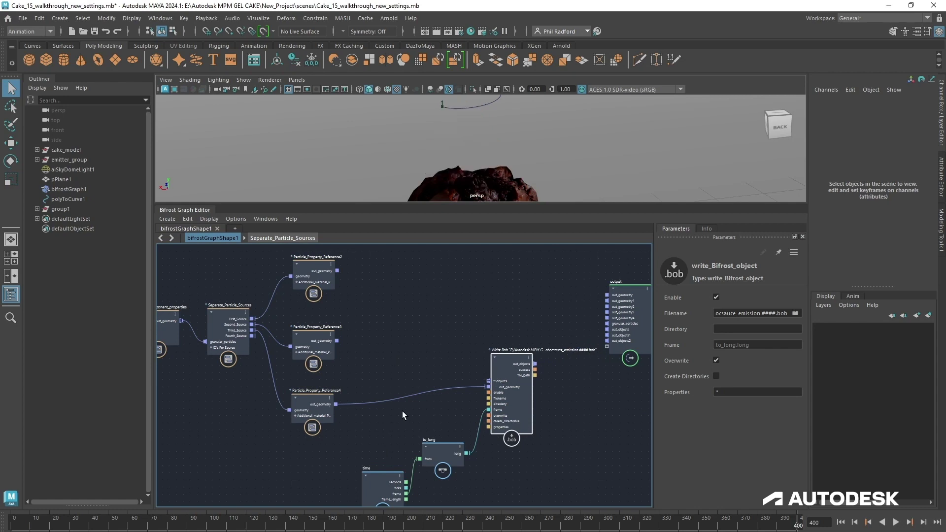
ctrl+alt+drag(402, 415, 430, 344)
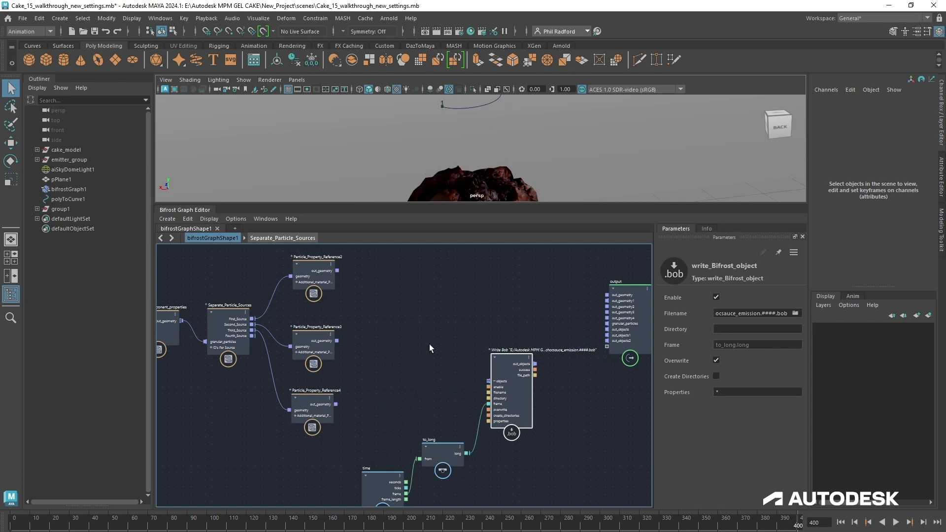
drag(423, 454, 430, 472)
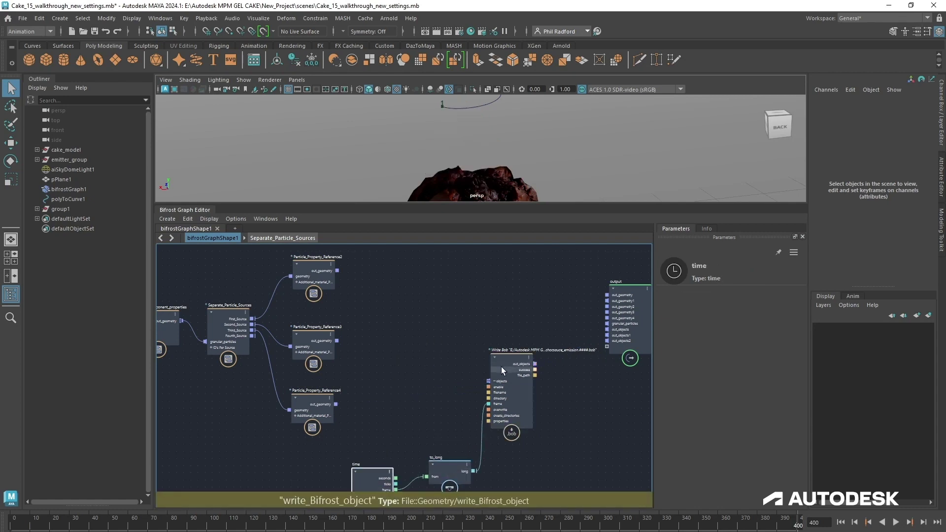
drag(501, 367, 543, 451)
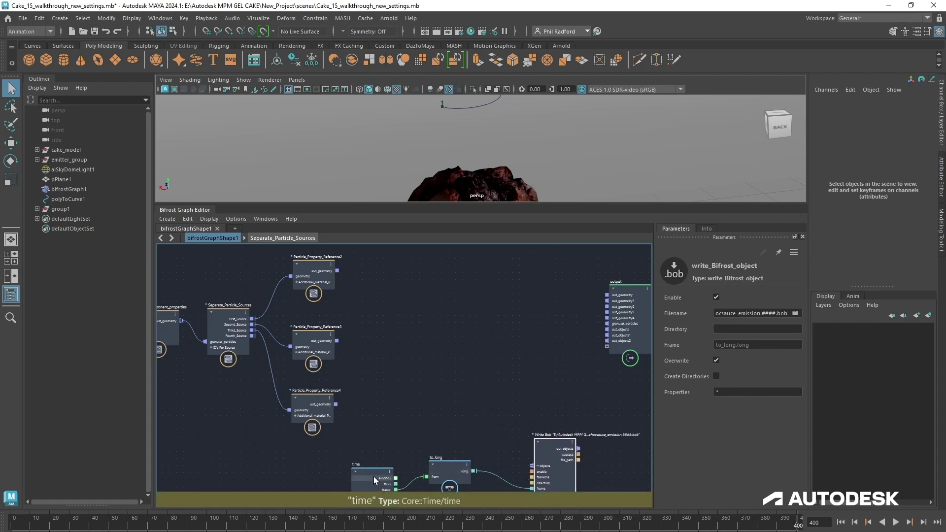
drag(373, 478, 356, 483)
drag(439, 474, 452, 481)
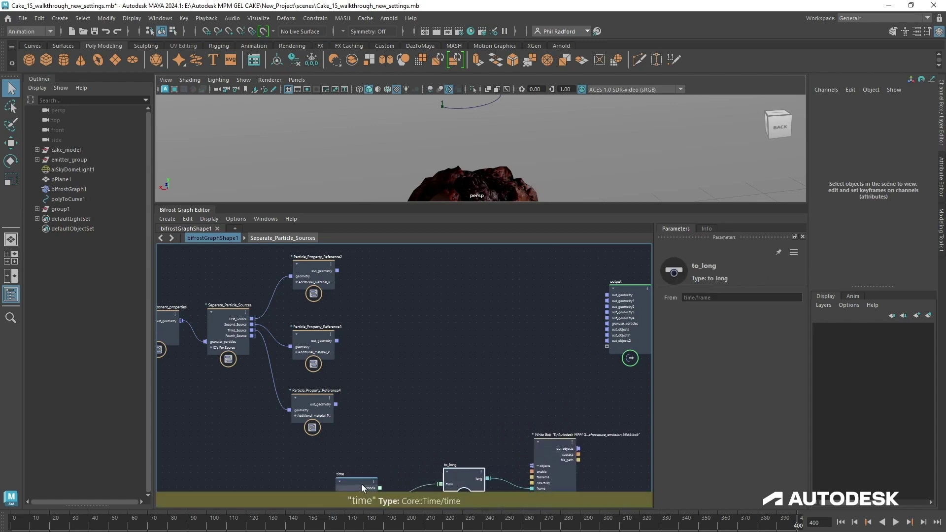